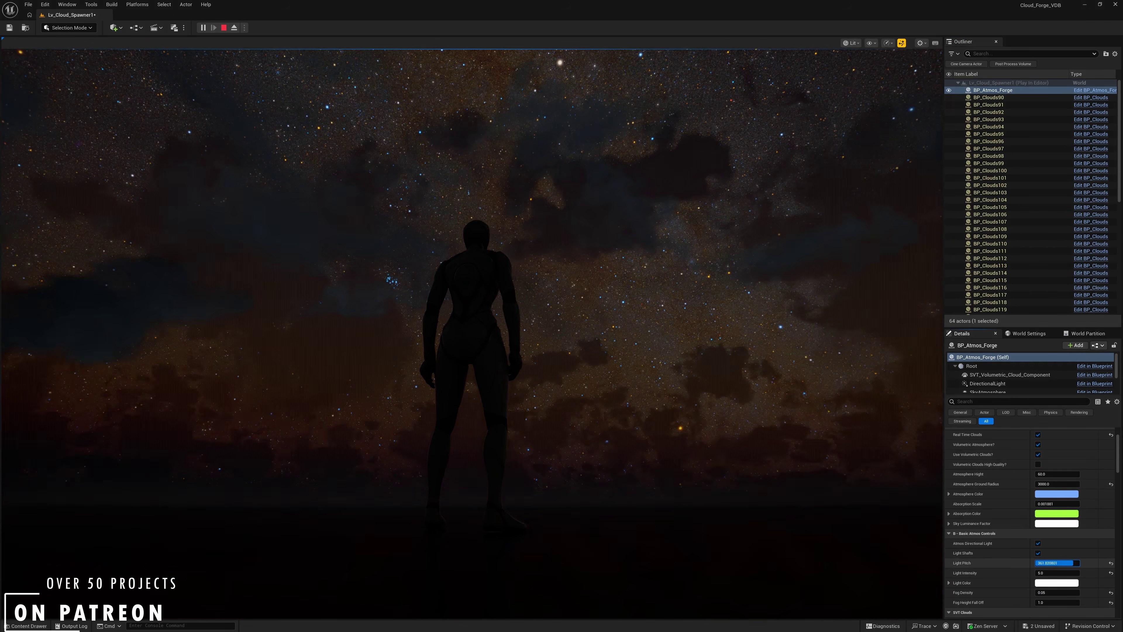
click(778, 447)
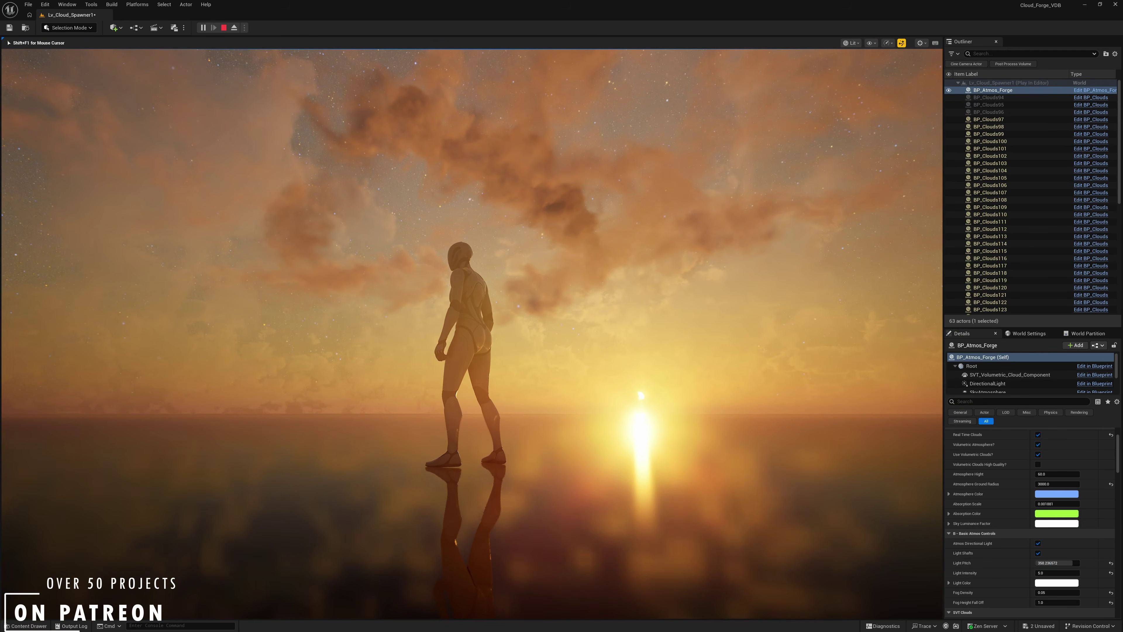
key(d)
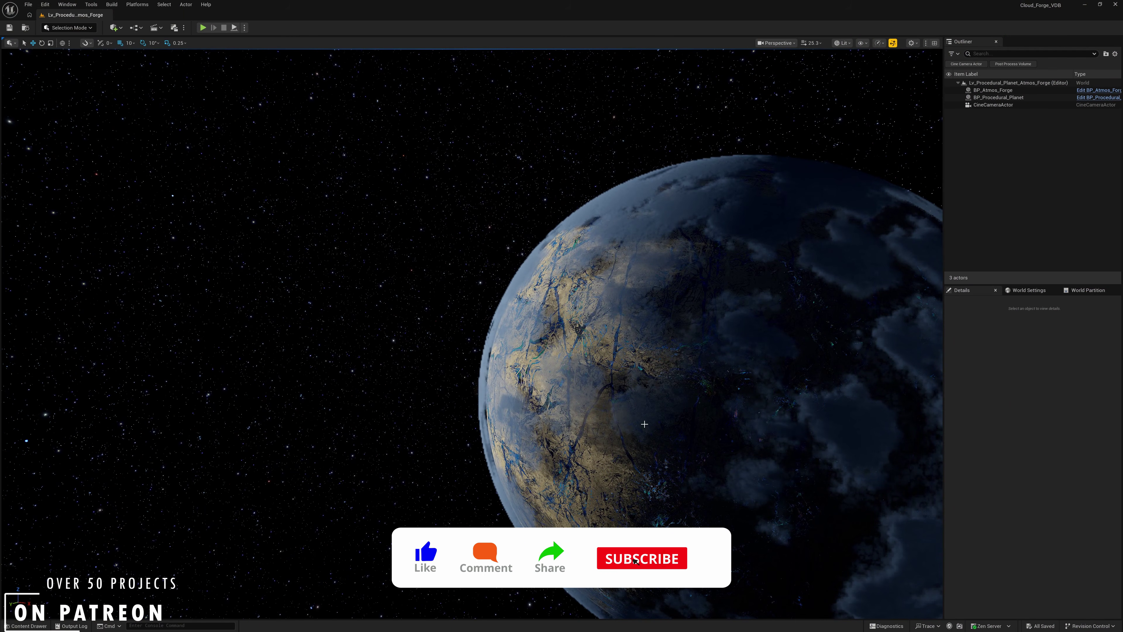
Examine the procedural planet, its cloud layer and the bright star from several camera angles and distances
right_drag(645, 424, 587, 389)
click(586, 386)
right_drag(602, 295, 628, 281)
click(573, 287)
scroll(694, 286, up, 12)
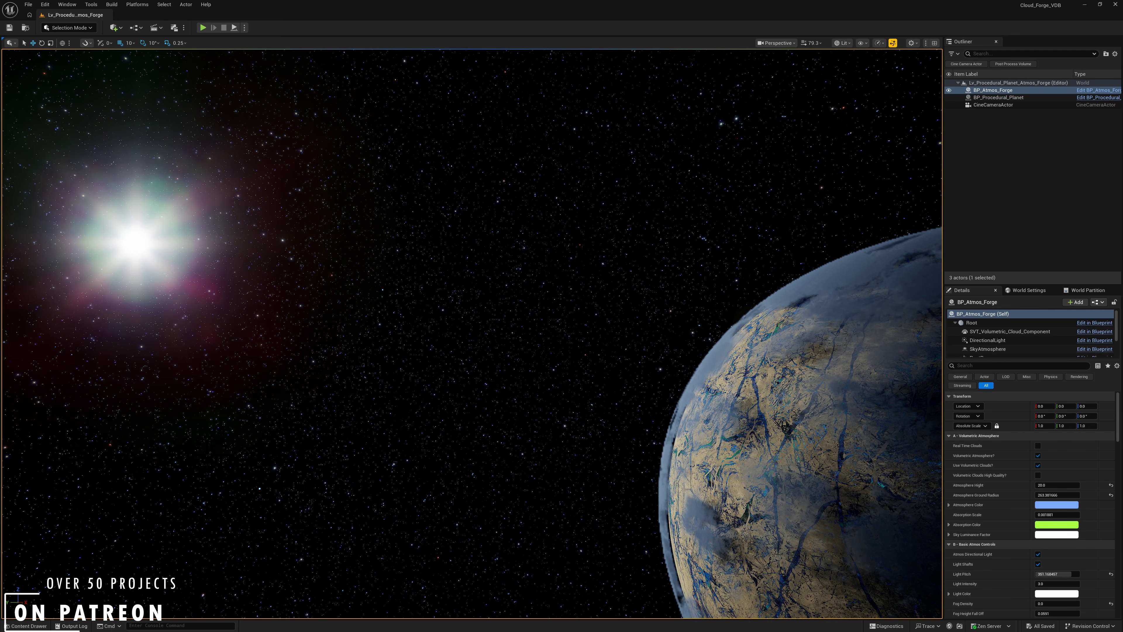
right_drag(627, 281, 689, 296)
right_drag(673, 406, 588, 376)
scroll(723, 425, up, 3)
scroll(654, 393, up, 2)
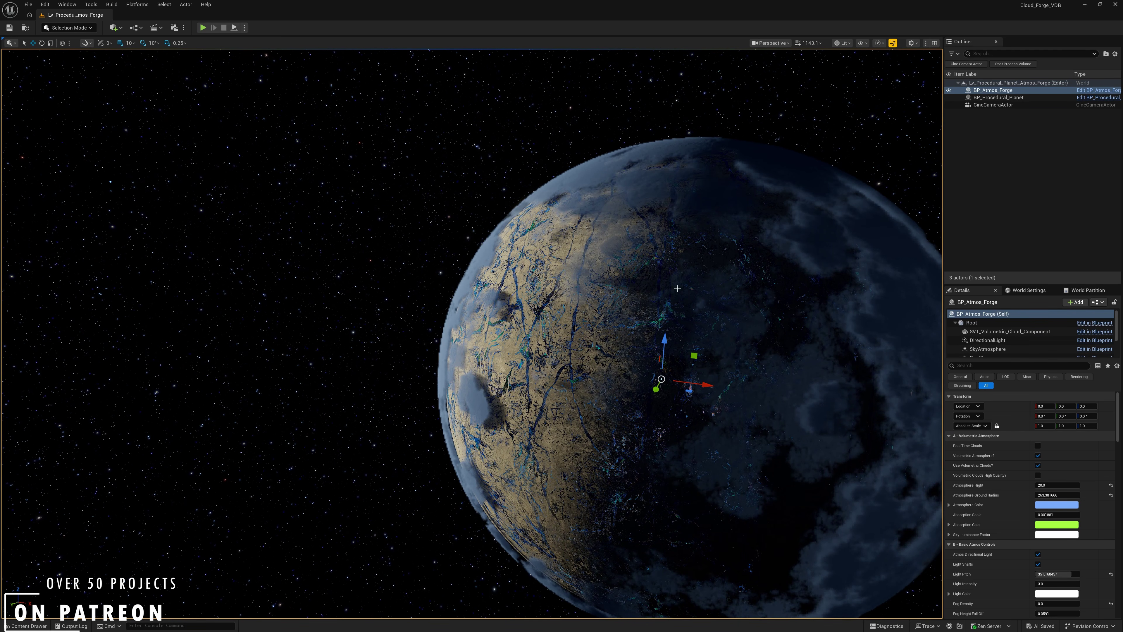
right_drag(570, 496, 545, 485)
right_drag(662, 339, 646, 248)
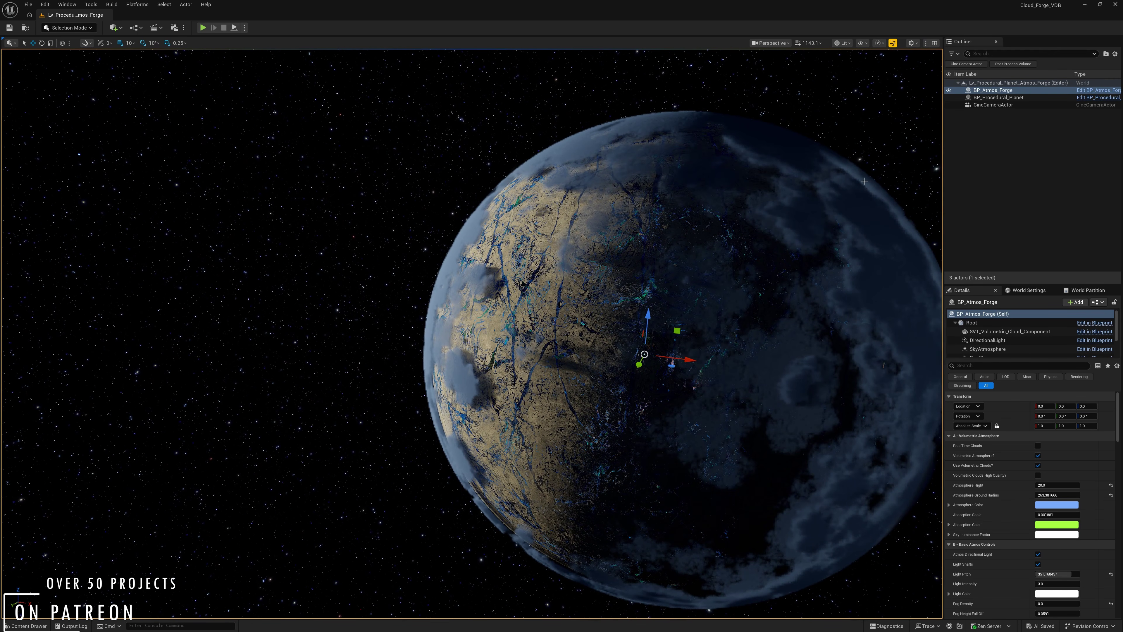
right_drag(590, 219, 676, 190)
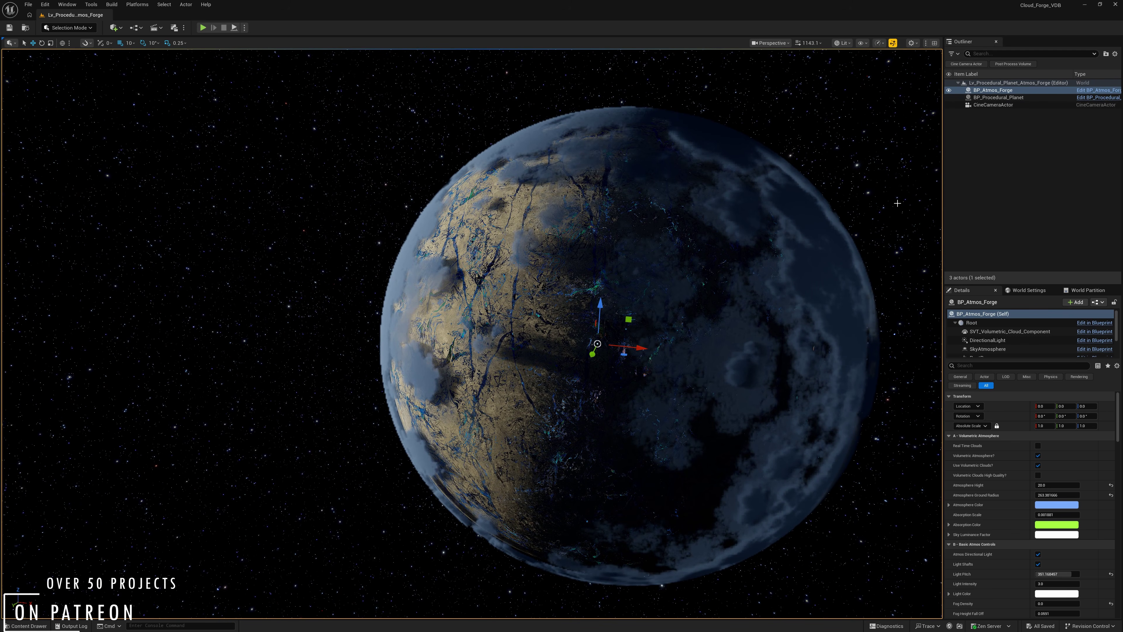
right_drag(677, 236, 639, 356)
right_drag(416, 232, 479, 165)
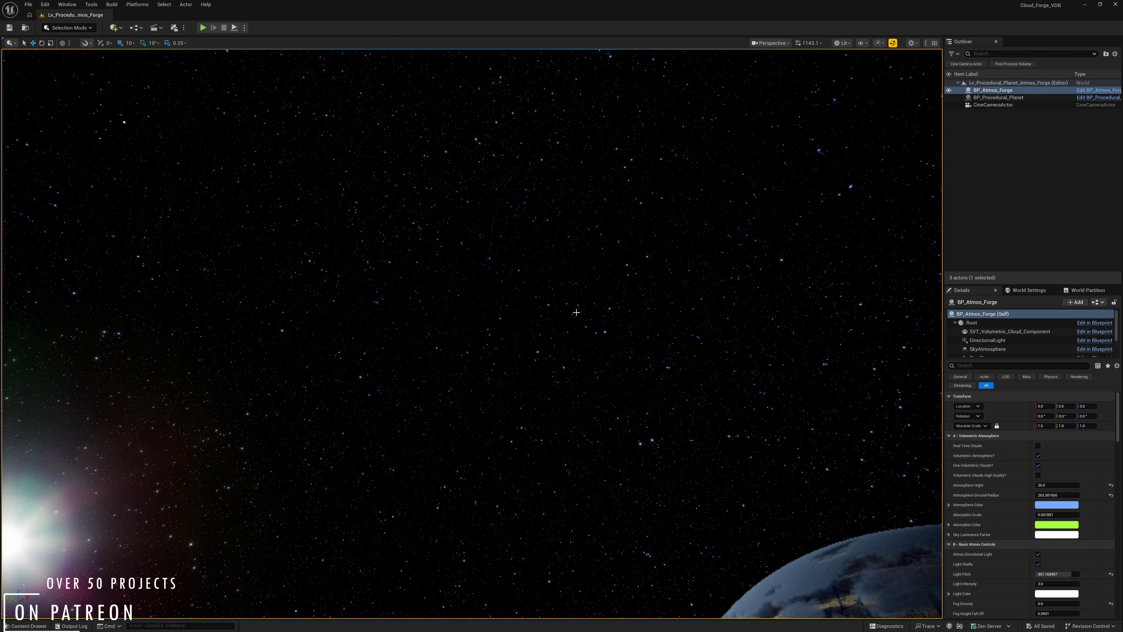
right_drag(576, 312, 237, 397)
right_drag(461, 310, 729, 345)
right_drag(434, 386, 531, 389)
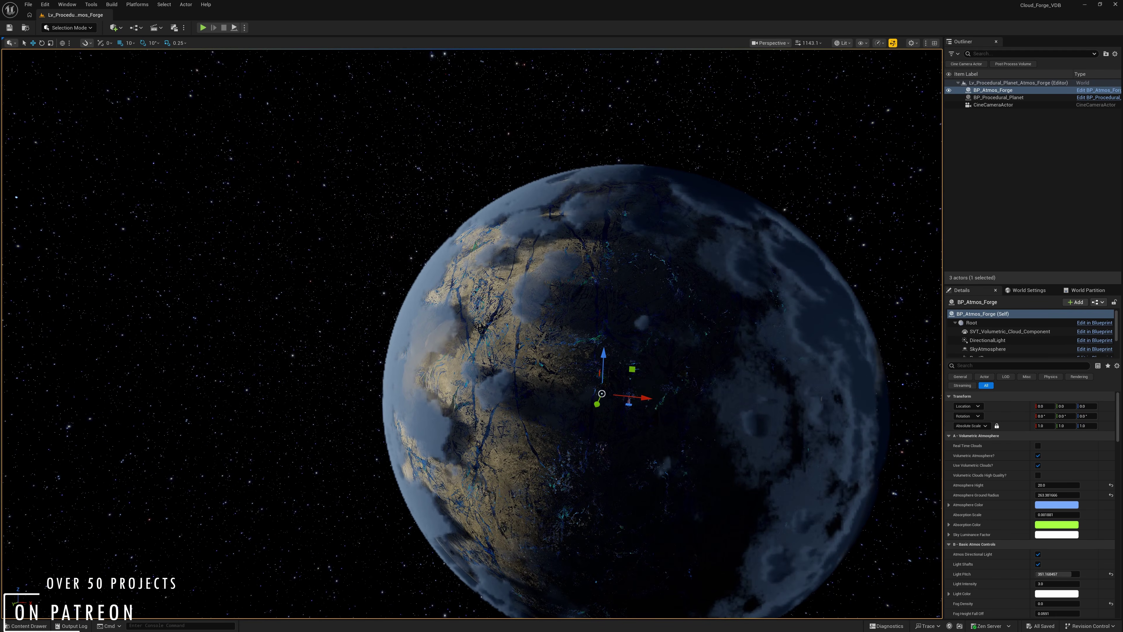
Open the Lv_Volume_01_Showcase level from the Example_Maps/Volume_01 folder of Cloud_Forge_Complete_VDB_Clouds
key(ctrl+space)
click(343, 377)
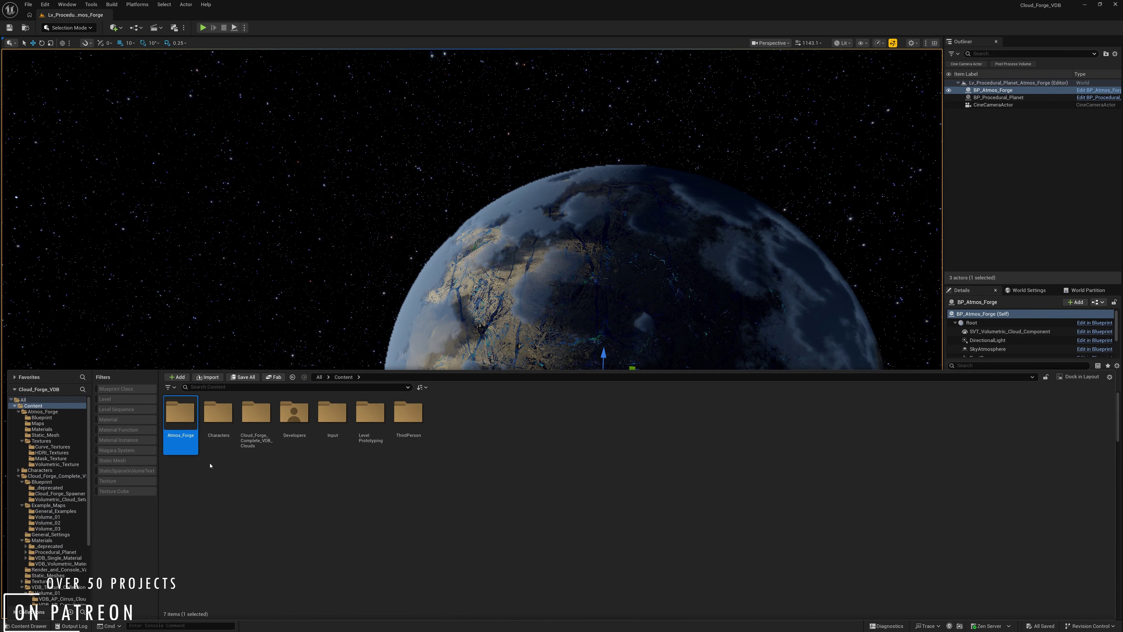
click(236, 508)
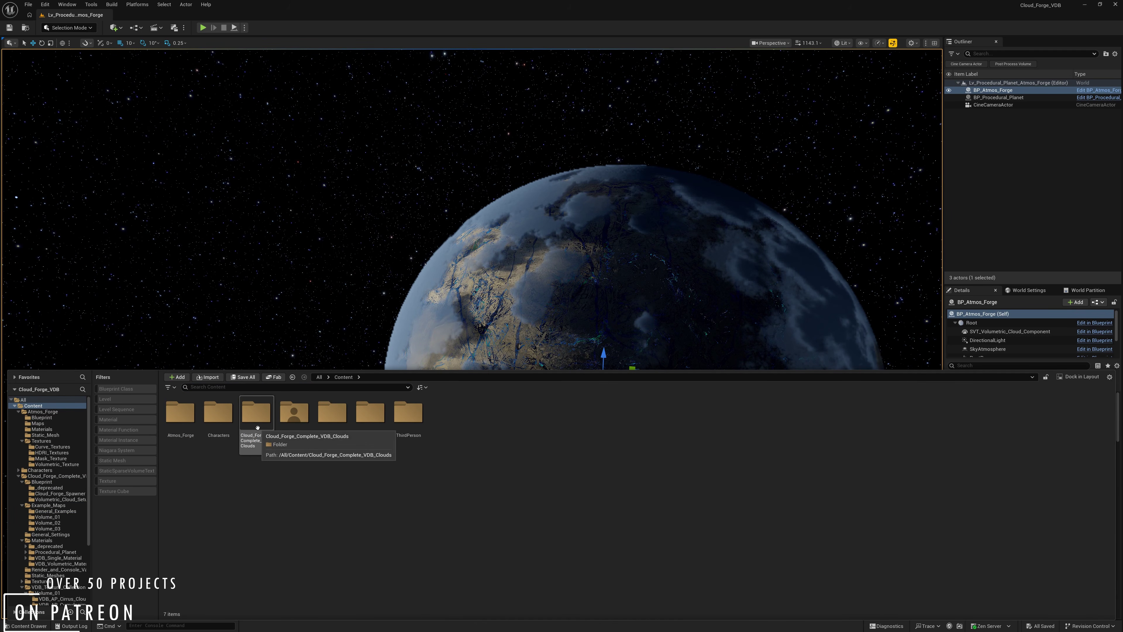
double_click(256, 416)
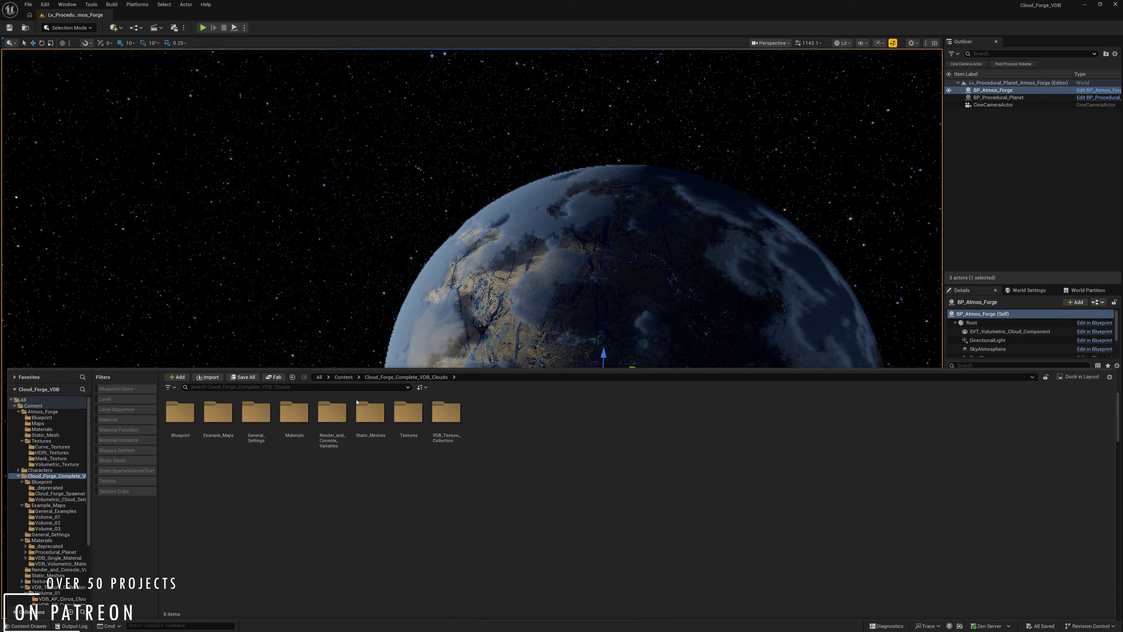
double_click(218, 416)
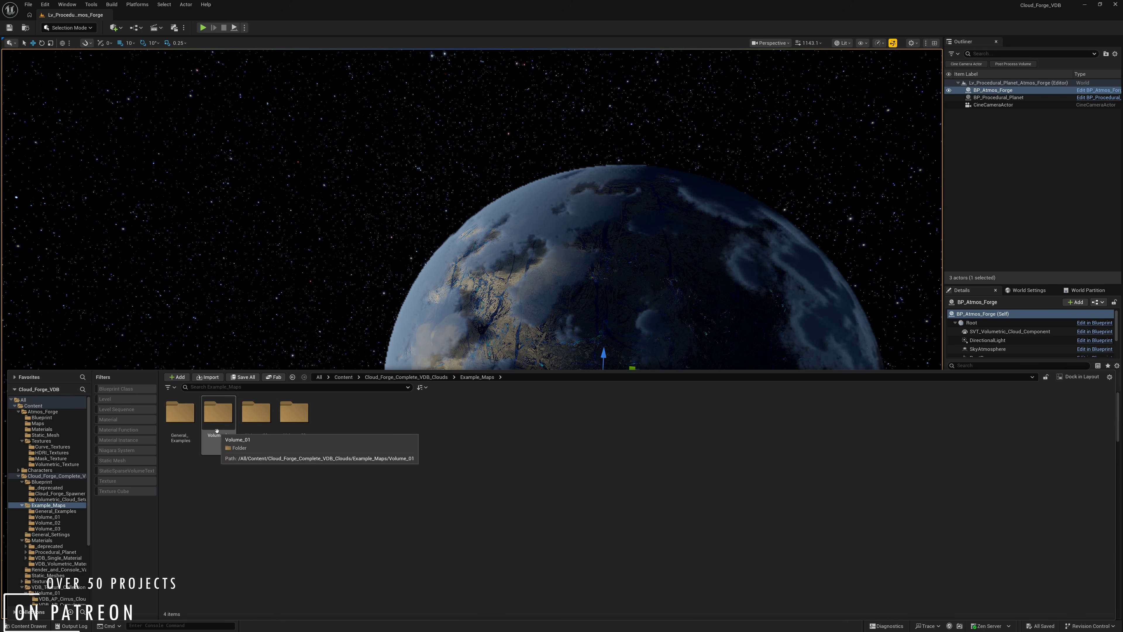
double_click(230, 428)
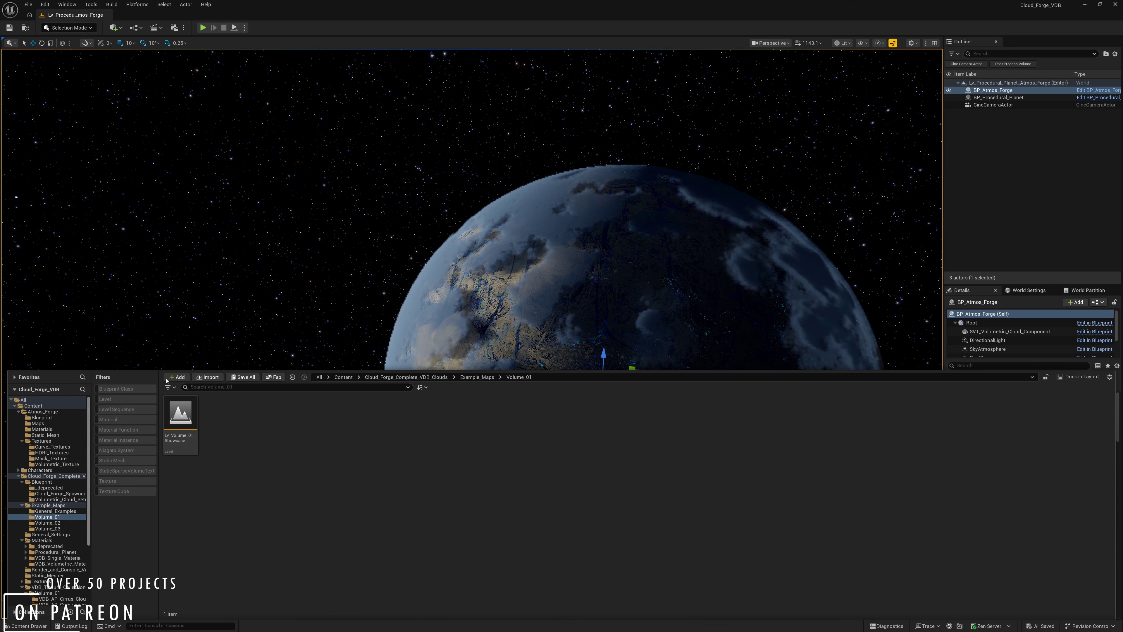
double_click(180, 418)
Select the cumulonimbus cloud BP_Cloud_Forge_Single_Cloud11 and frame it closely
right_drag(536, 291, 548, 283)
click(561, 242)
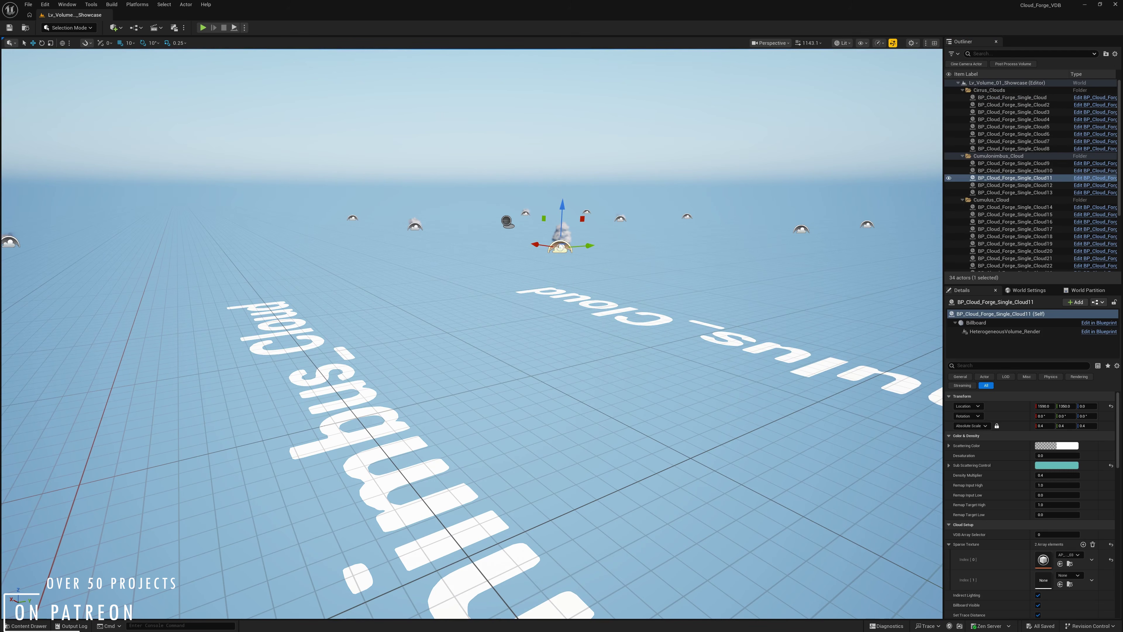
key(f)
mouse_move(571, 238)
right_down()
mouse_move(609, 230)
mouse_move(575, 221)
mouse_move(555, 240)
right_up()
key(f)
scroll(570, 238, down, 20)
scroll(570, 238, down, 5)
key(f)
scroll(556, 240, down, 4)
scroll(556, 240, down, 3)
scroll(555, 240, down, 1)
scroll(555, 240, down, 1)
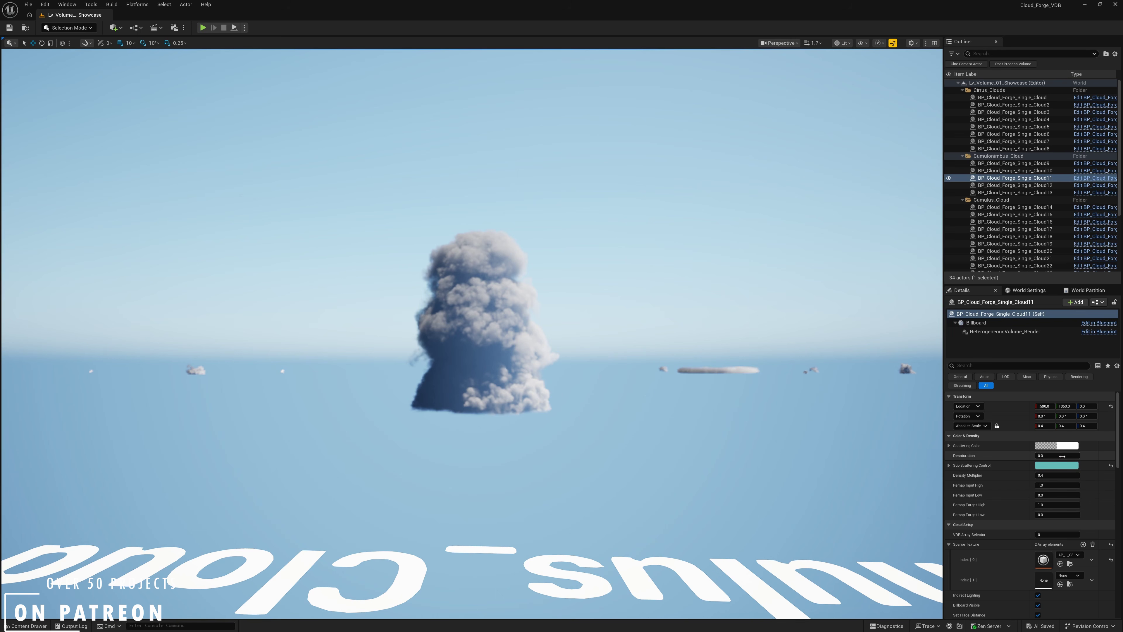
click(1057, 445)
click(972, 569)
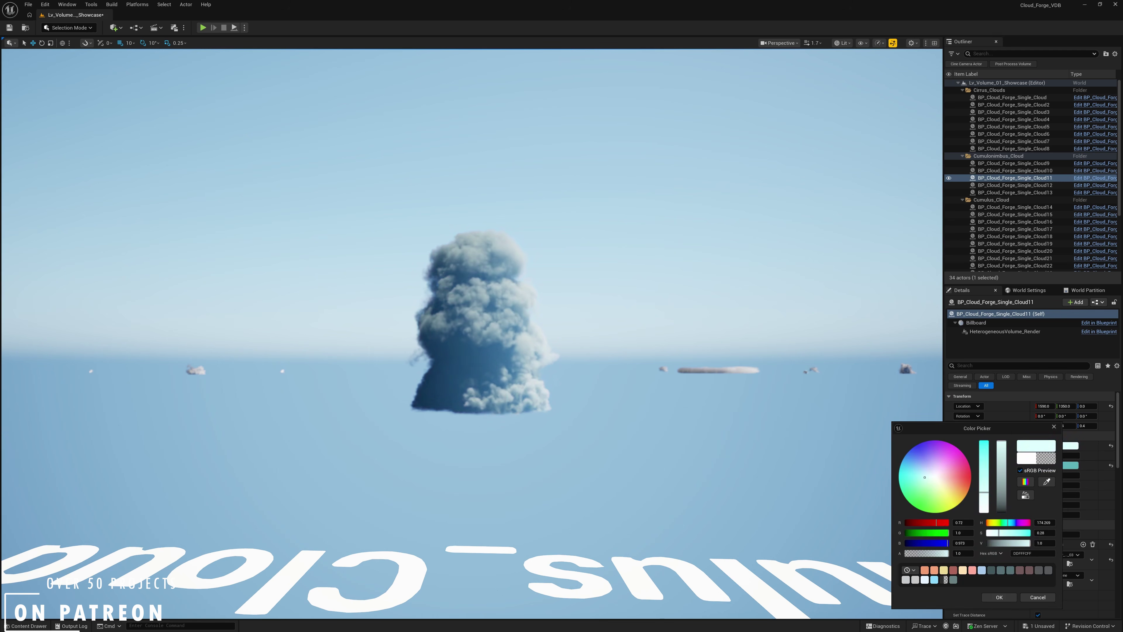
click(1044, 600)
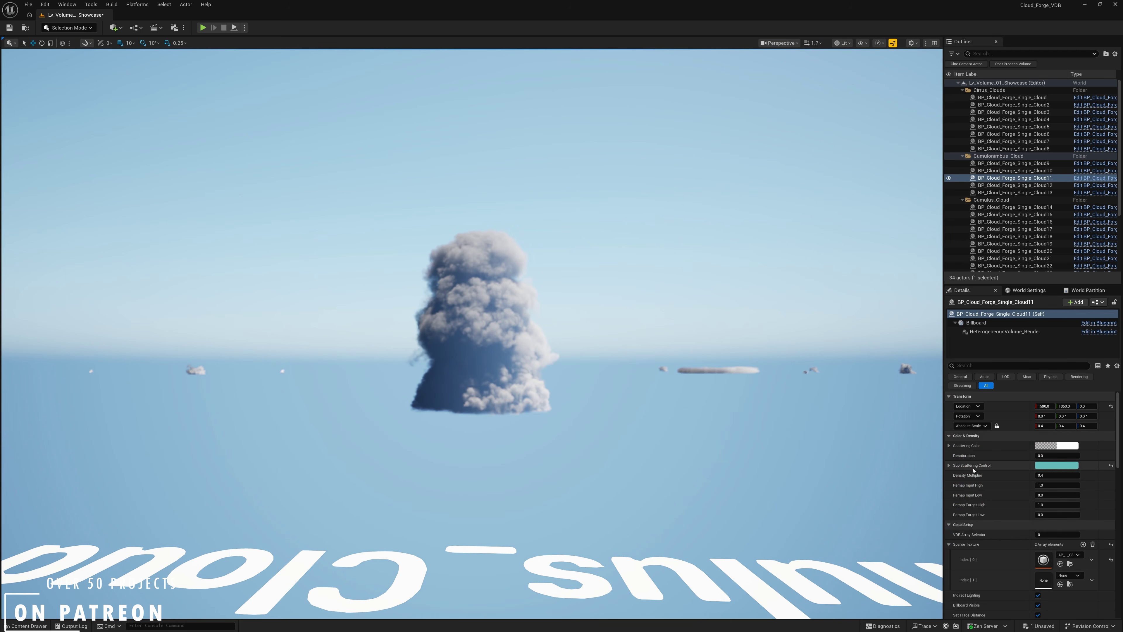
Set the selected cloud's sub-scattering colour to a dark neutral grey
click(1041, 466)
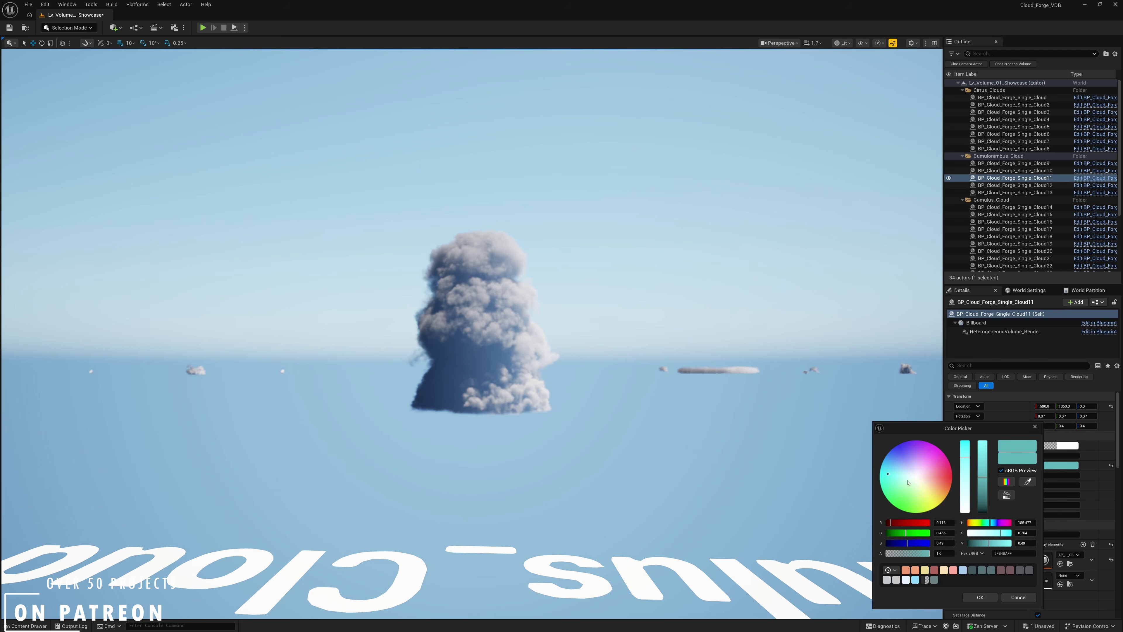
mouse_move(904, 475)
mouse_down()
mouse_move(928, 474)
mouse_move(915, 483)
mouse_up()
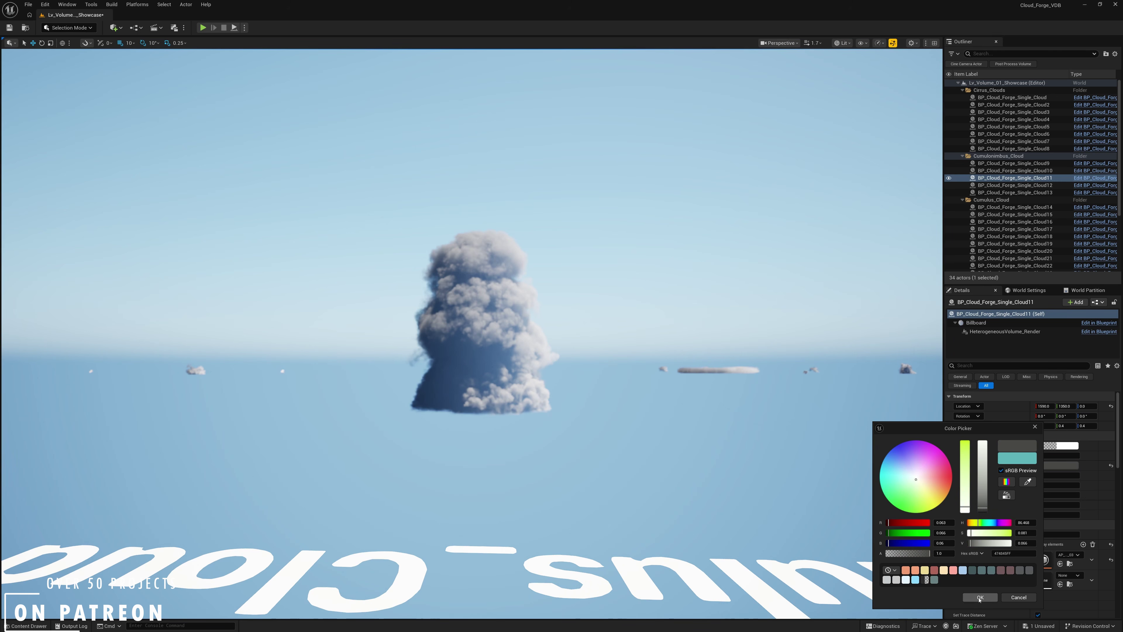
click(979, 598)
scroll(979, 575, down, 1)
mouse_move(694, 436)
right_down()
mouse_move(679, 420)
mouse_move(685, 428)
right_up()
key(w)
scroll(694, 436, down, 4)
key(s)
drag(1043, 454, 1043, 482)
key(ctrl+z)
Replace the VDB volume in the cloud's first Sparse Texture slot with a different one from the available assets
scroll(1031, 504, down, 4)
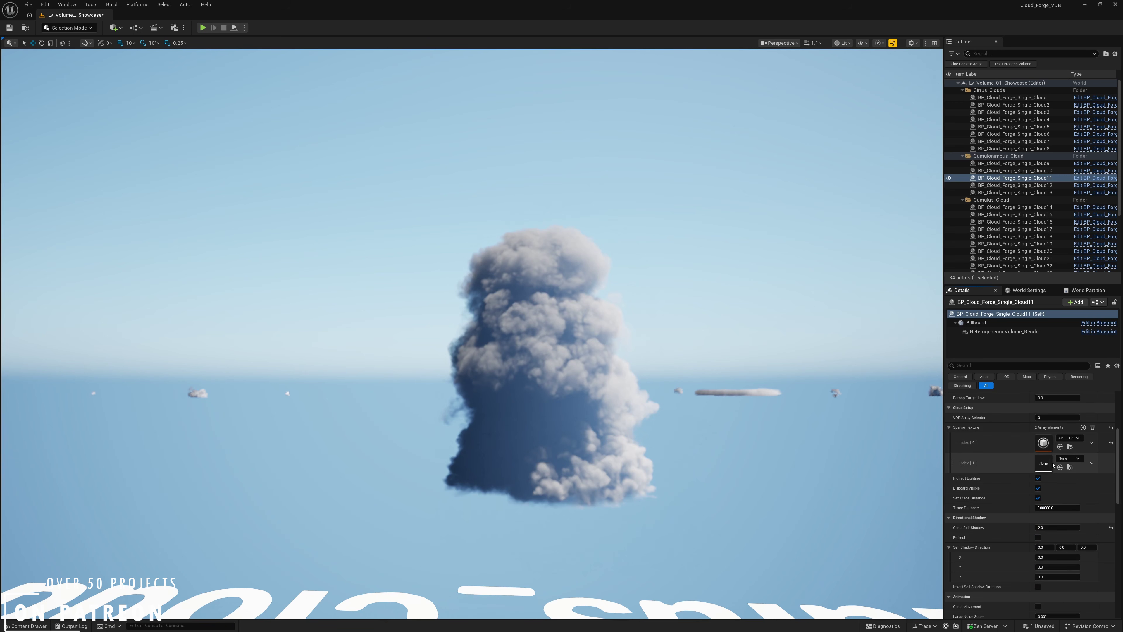
click(1069, 447)
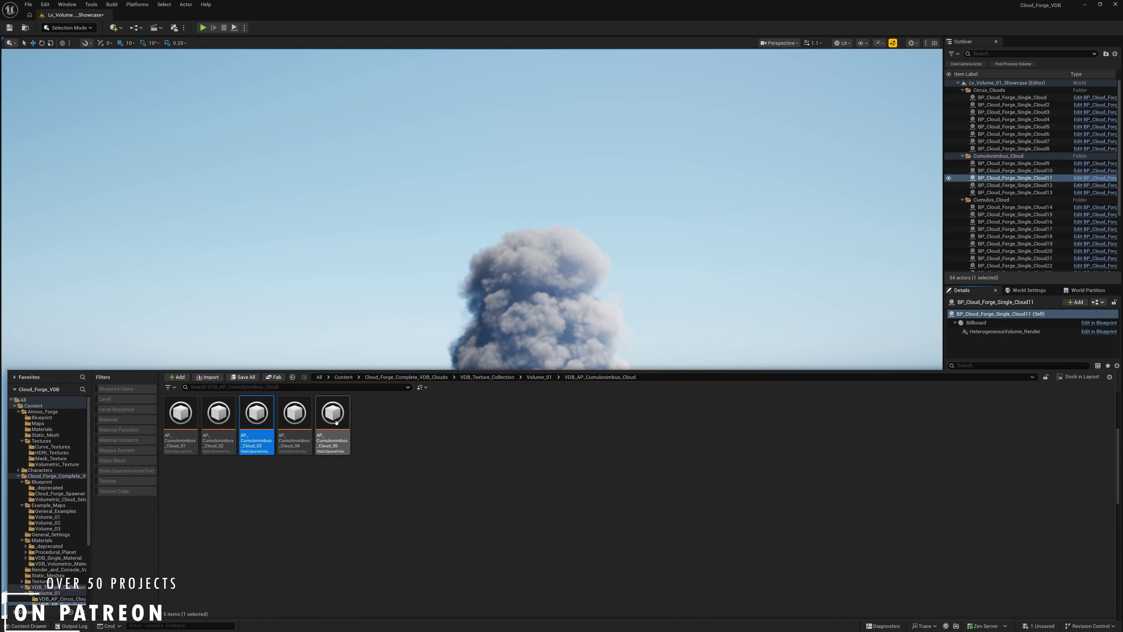
click(336, 422)
click(970, 438)
click(1060, 447)
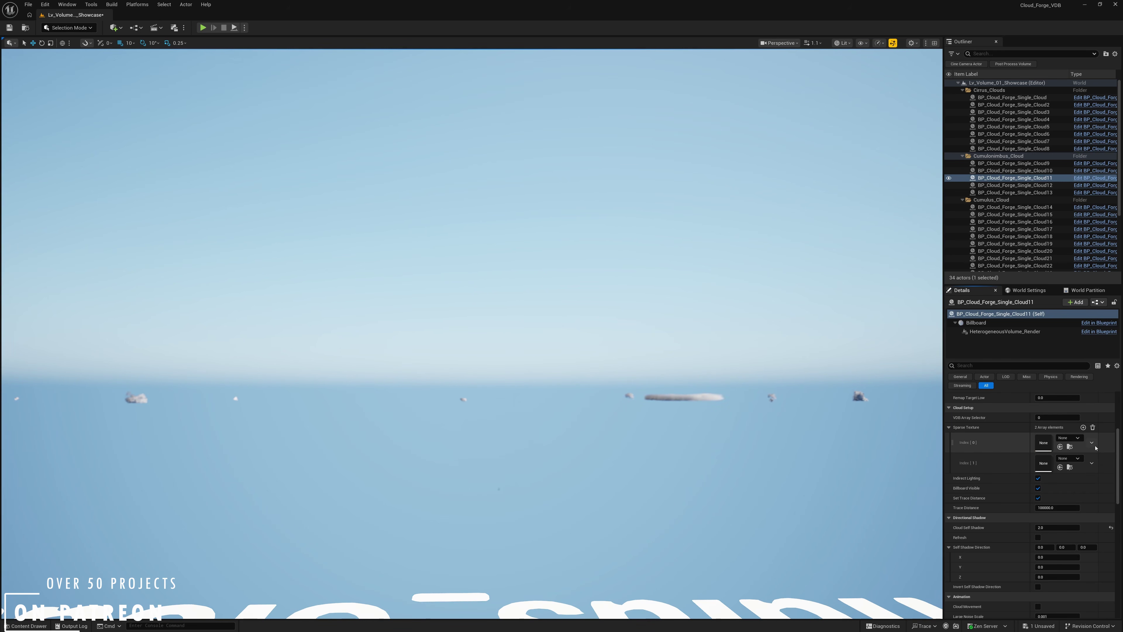
click(1069, 438)
click(1061, 519)
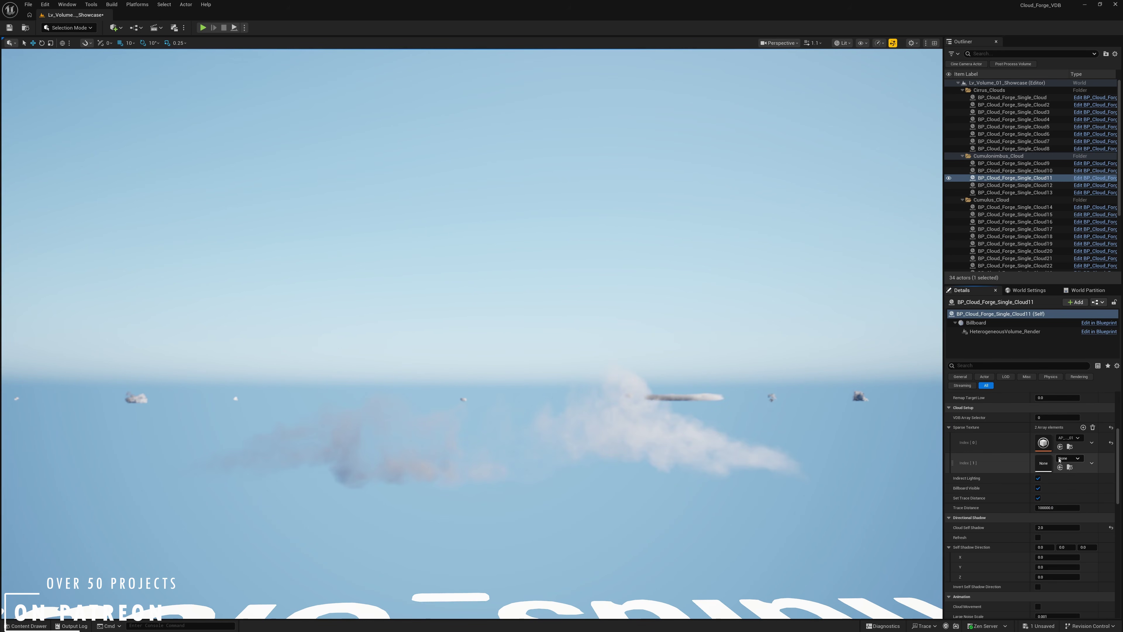
Raise the cloud's Density Multiplier to 2.0
scroll(1071, 462, up, 2)
scroll(965, 468, up, 2)
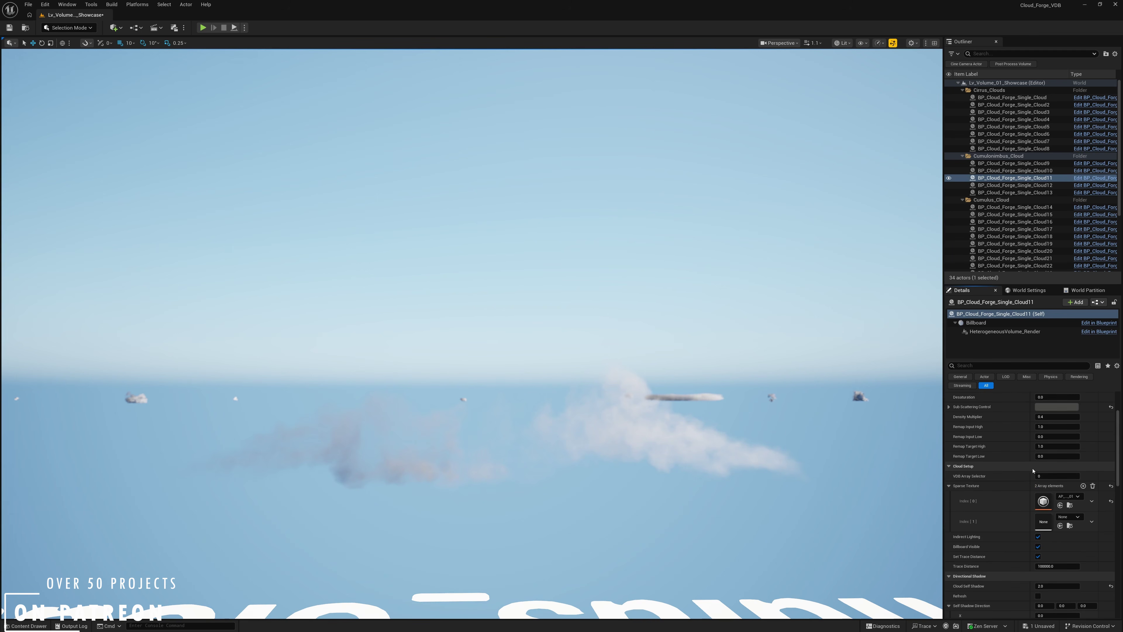
mouse_move(1056, 428)
mouse_down()
mouse_move(1075, 428)
mouse_move(1055, 429)
mouse_up()
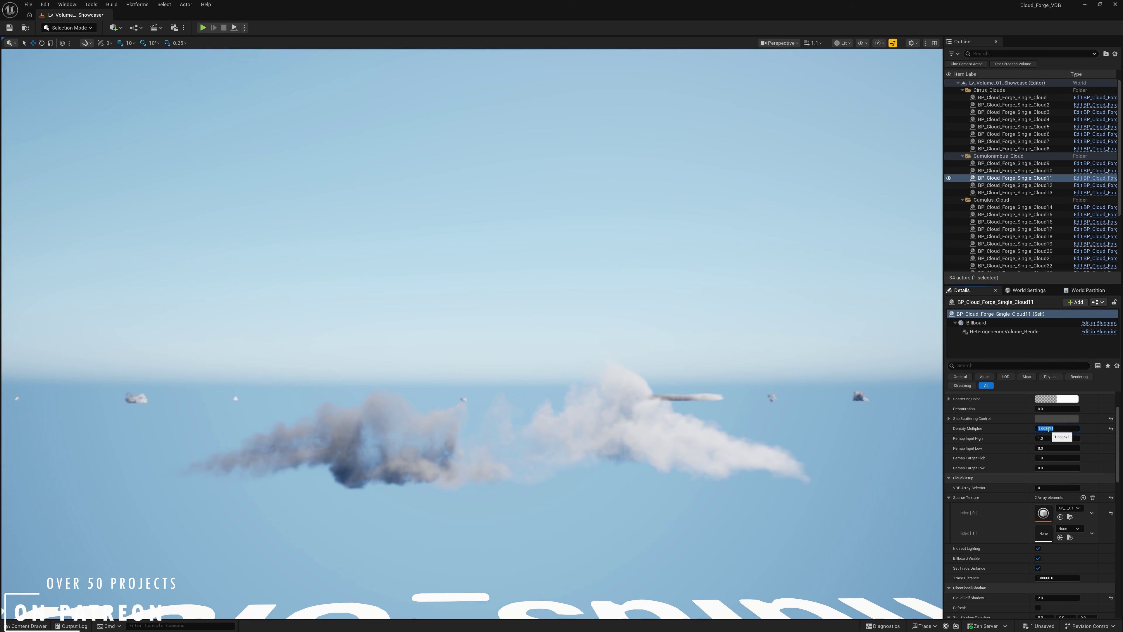
right_drag(732, 501, 735, 500)
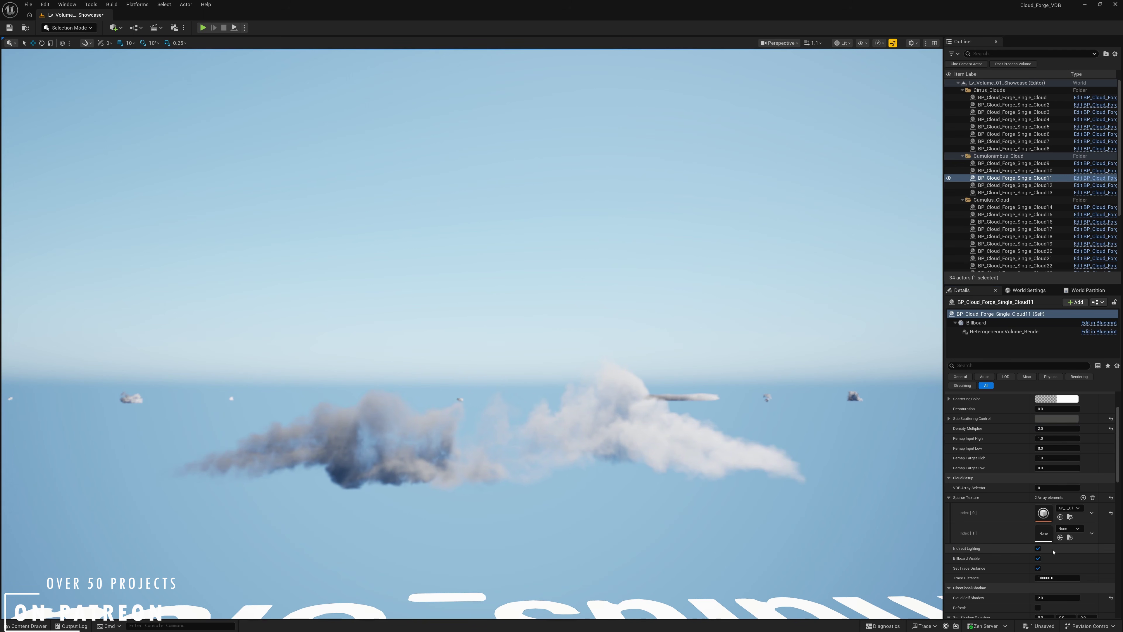
Adjust the Cloud Self Shadow strength to about 2.89, checking the shading from another angle
scroll(1053, 552, down, 4)
drag(1056, 504, 1055, 526)
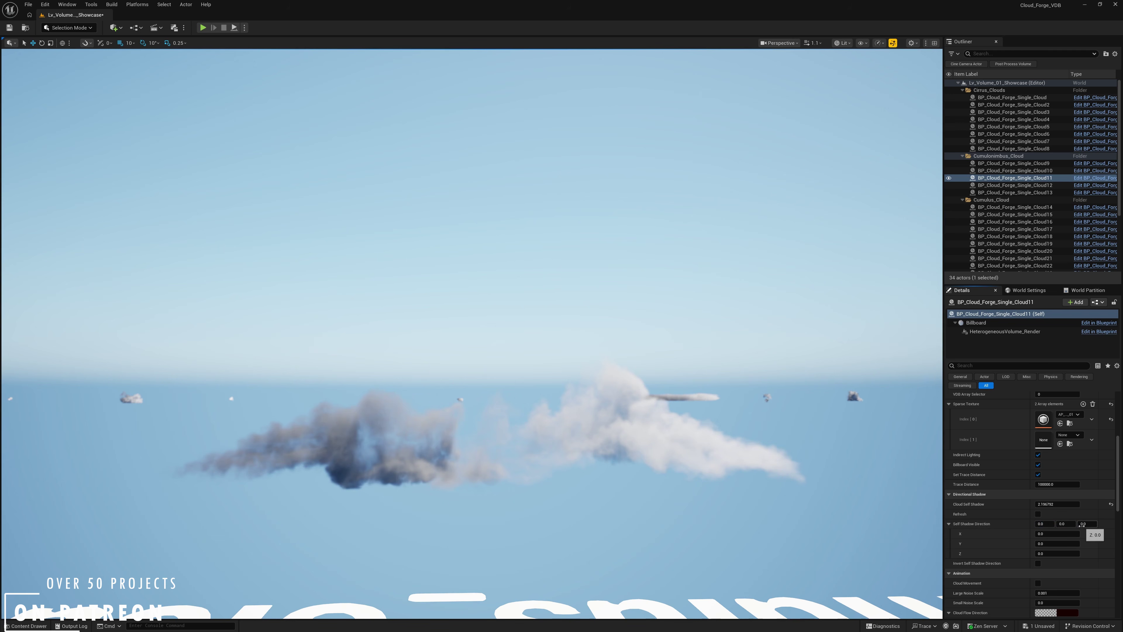
right_drag(663, 376, 398, 482)
scroll(400, 490, down, 1)
scroll(398, 460, down, 2)
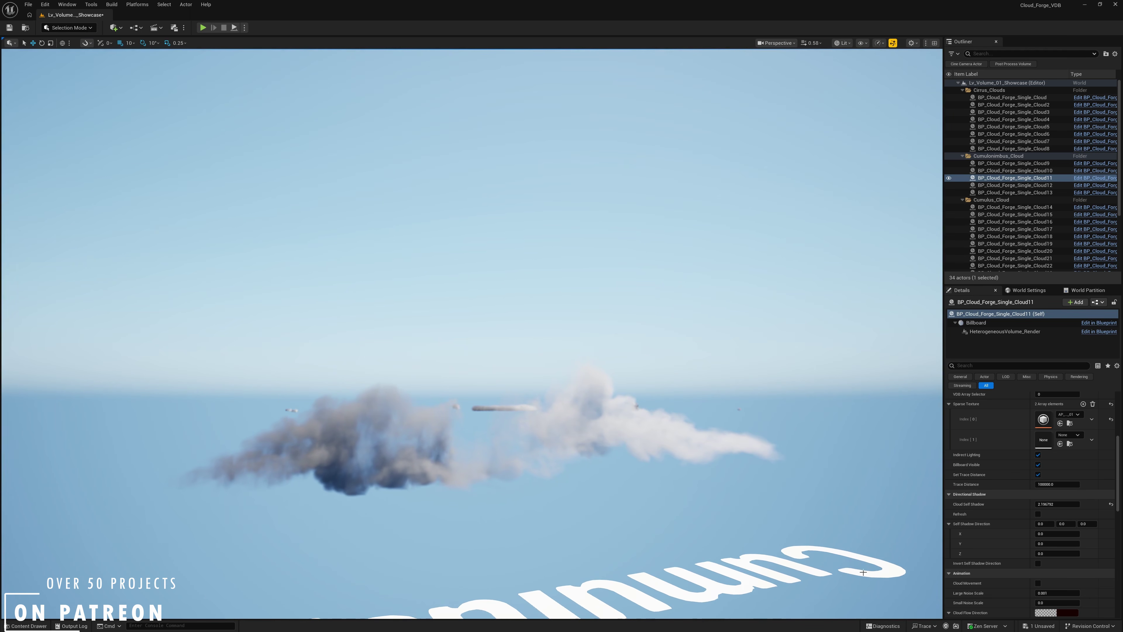
drag(1057, 503, 1097, 504)
Give the cloud a warm orange-brown sub-scattering colour and set its Self Shadow Direction to about X 0.96, Y 0.64, Z -0.48
scroll(1059, 458, up, 5)
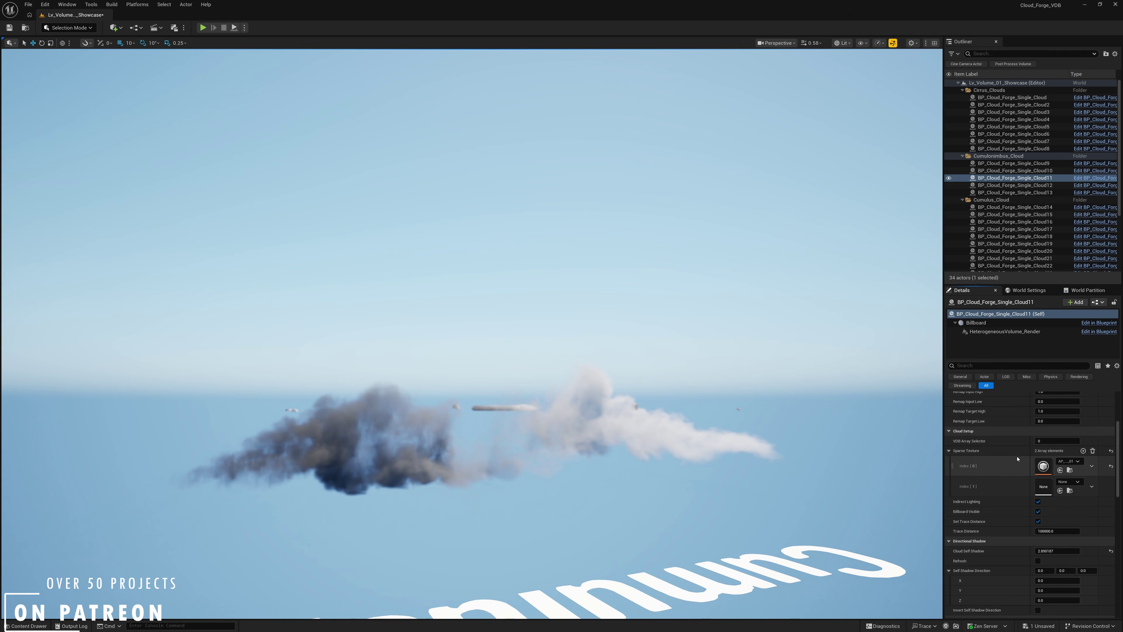
click(1058, 458)
drag(955, 489, 960, 486)
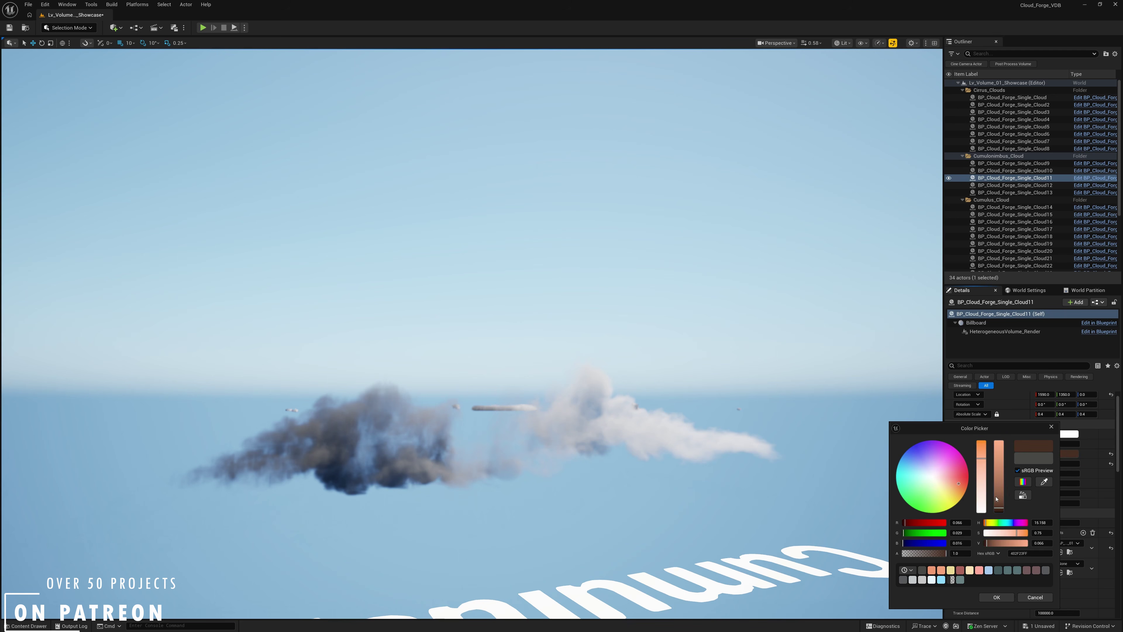
click(1004, 599)
scroll(1054, 496, down, 6)
mouse_move(1063, 488)
mouse_down()
mouse_move(1105, 493)
mouse_move(1021, 488)
mouse_move(1112, 489)
mouse_move(1079, 488)
mouse_up()
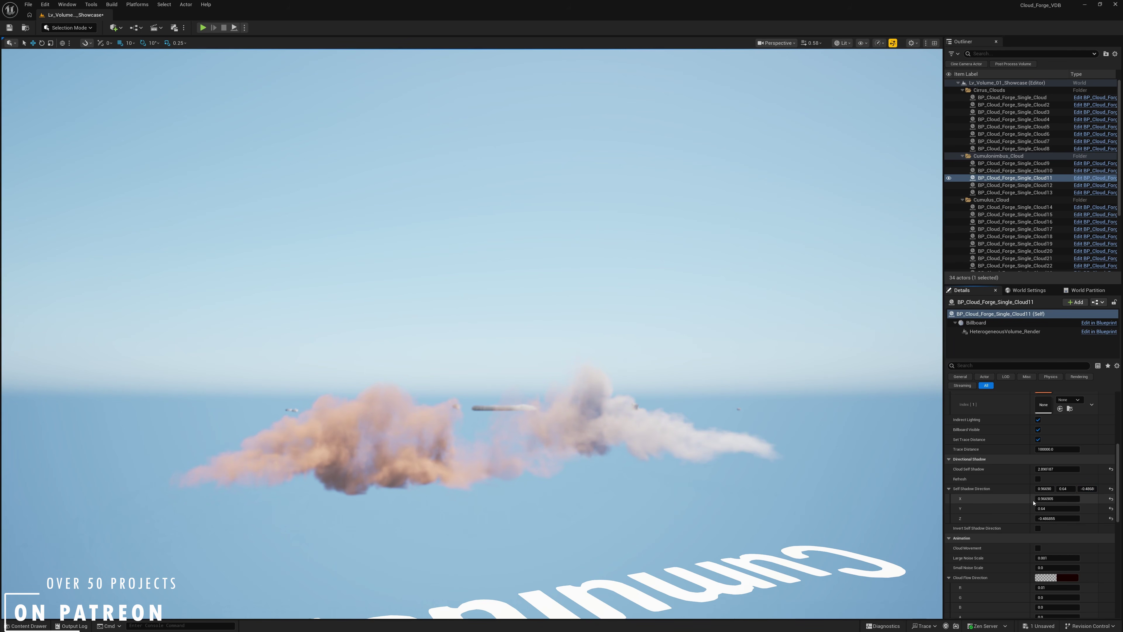
Enable Cloud Movement for the selected cloud and view the animation from closer up
scroll(1034, 503, down, 4)
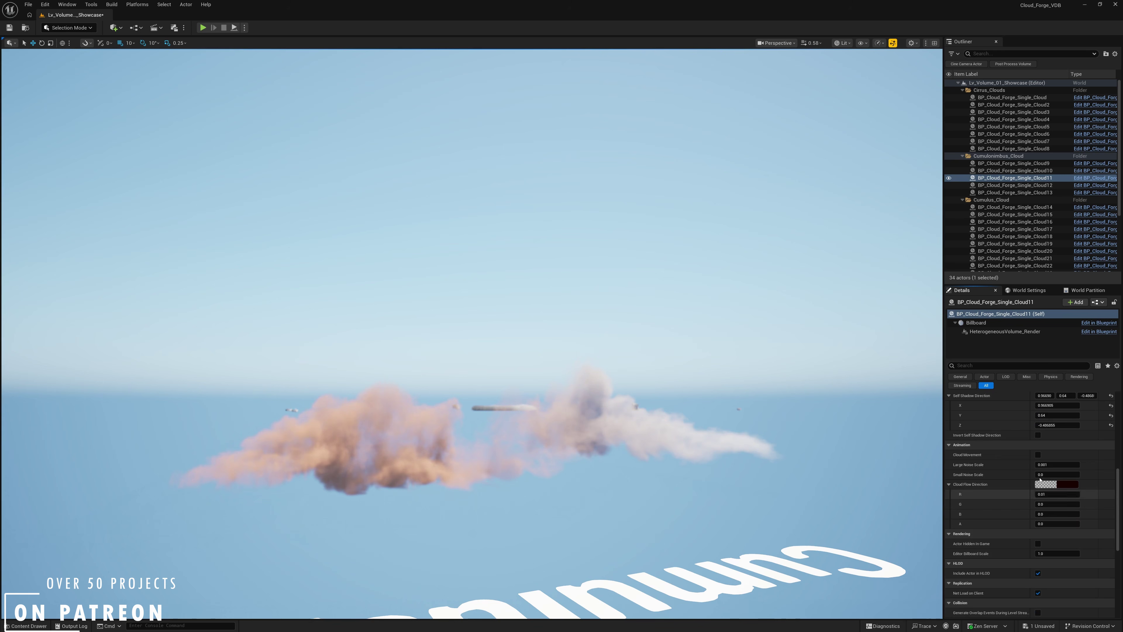
click(1037, 455)
key(w)
scroll(551, 413, down, 3)
mouse_move(551, 412)
right_down()
mouse_move(531, 397)
mouse_move(550, 412)
right_up()
right_drag(659, 477, 552, 520)
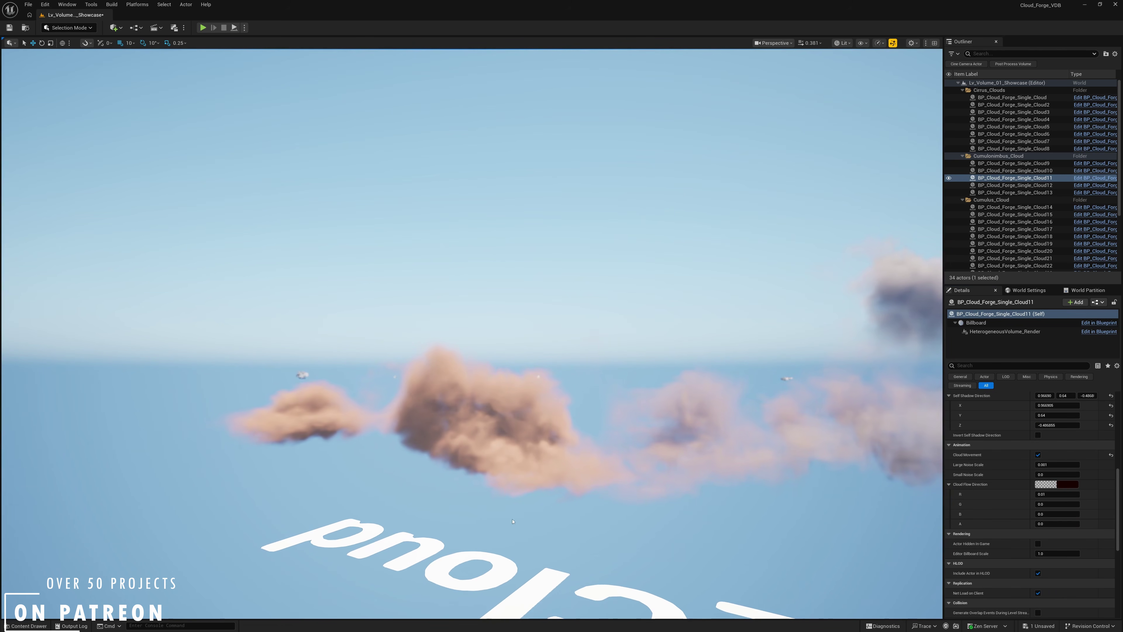
Set the R component of the Cloud Flow Direction to 0.05
mouse_move(1046, 494)
mouse_down()
mouse_move(1077, 495)
mouse_move(1062, 494)
mouse_up()
click(1043, 496)
text(0.05)
key(Return)
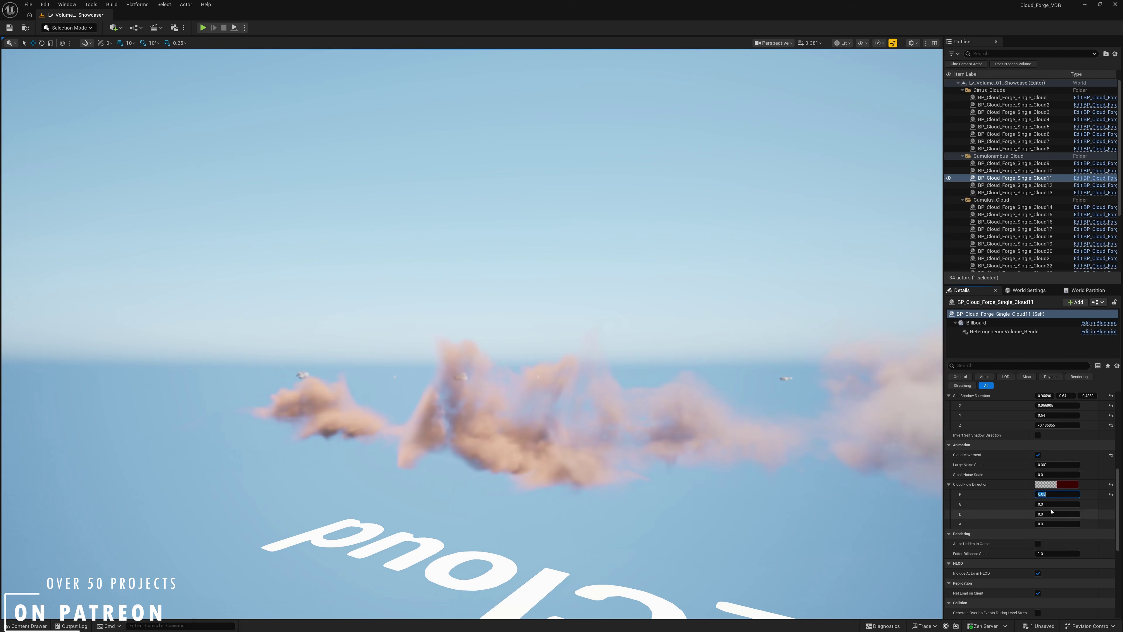
Set the cloud animation's Large Noise Scale to 0.002
key(BackSpace)
text(2)
key(Return)
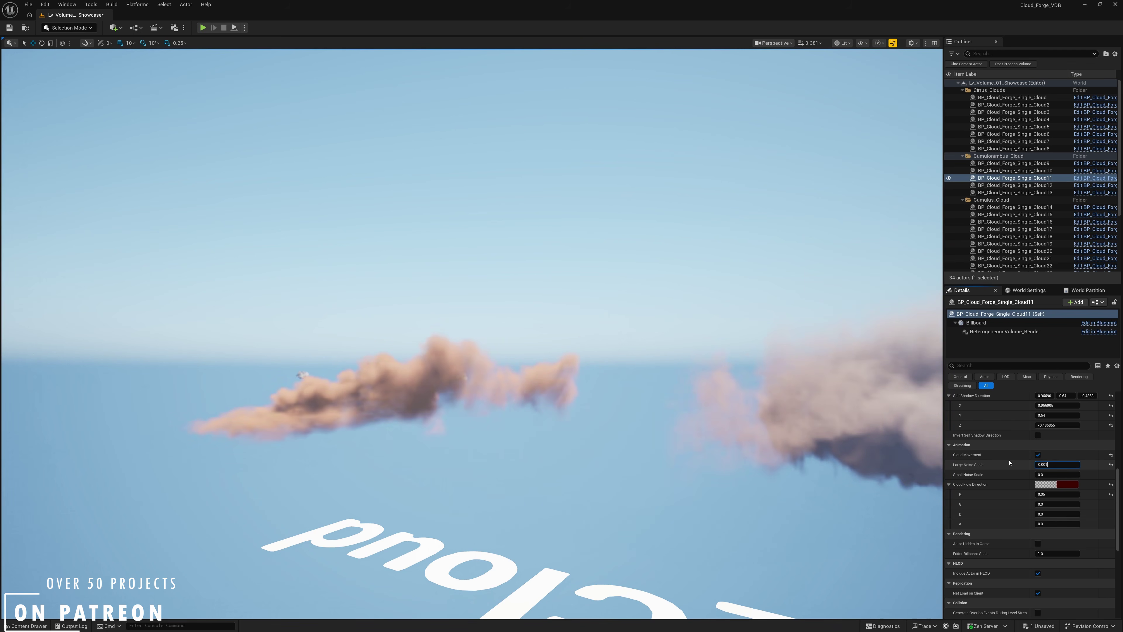
Examine the moving cloud up close and set the R component of its Cloud Flow Direction to 0.001
key(s)
right_drag(865, 444, 934, 427)
key(w)
scroll(865, 443, down, 4)
key(a)
key(w)
scroll(865, 443, down, 4)
scroll(864, 443, down, 2)
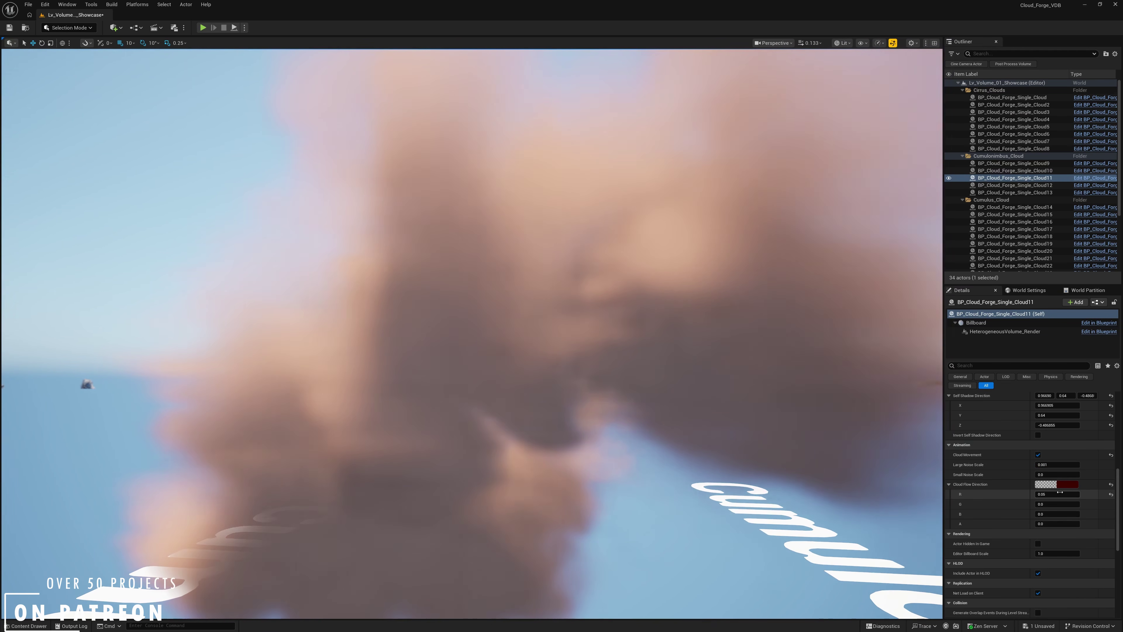
click(1060, 494)
drag(1059, 494, 965, 482)
text(0.001)
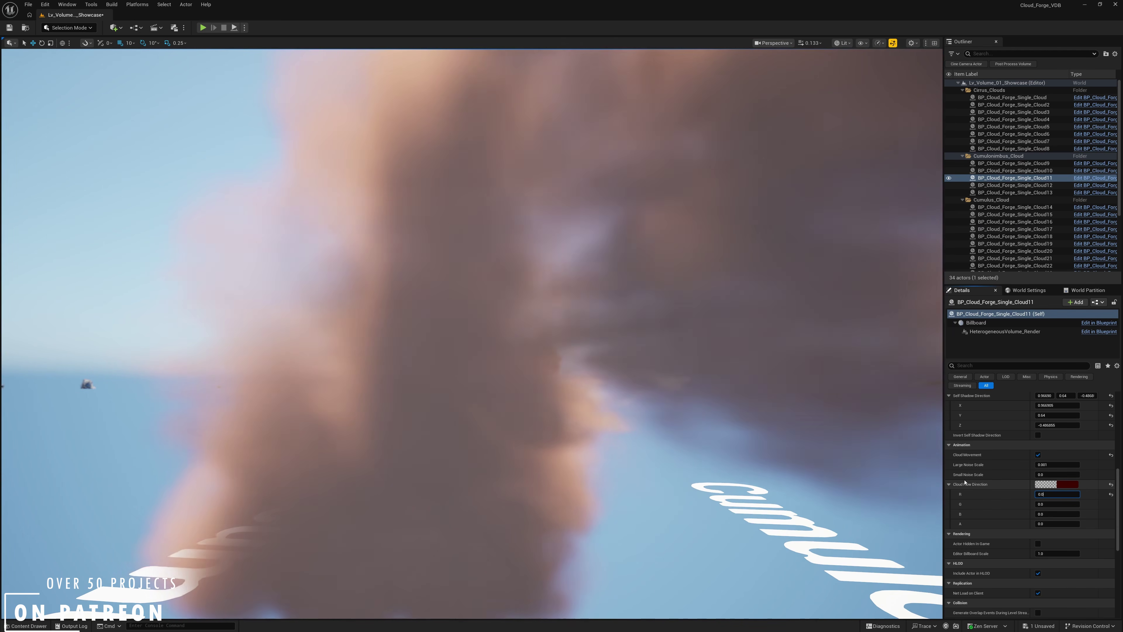
key(Return)
Examine the selected cloud's animation from farther away and from several angles
right_drag(636, 442, 634, 442)
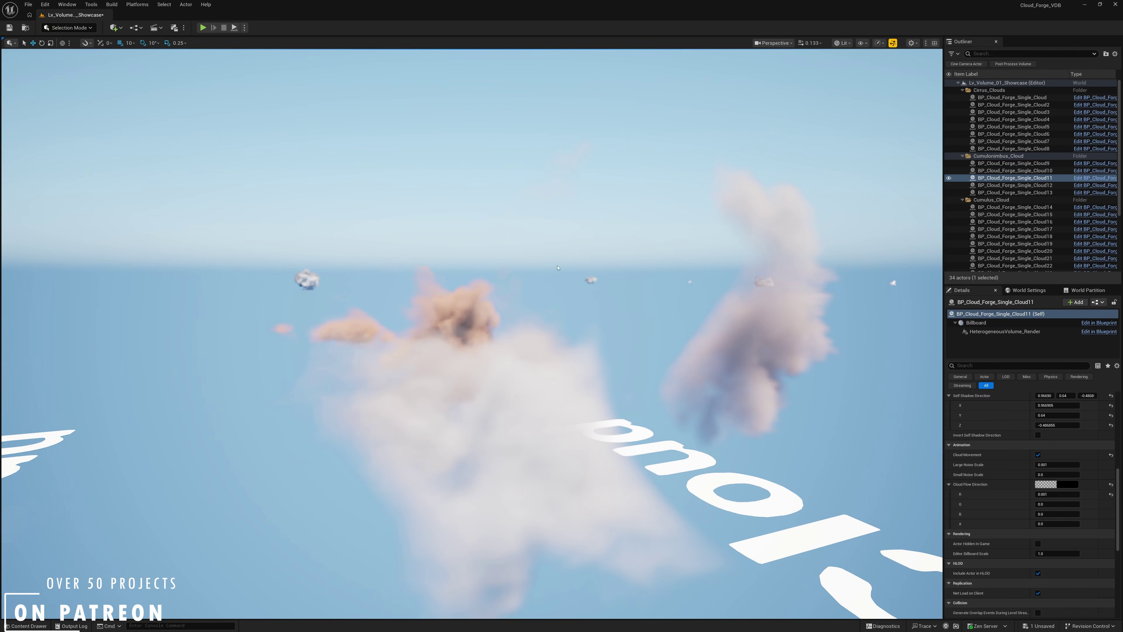
right_drag(719, 333, 628, 345)
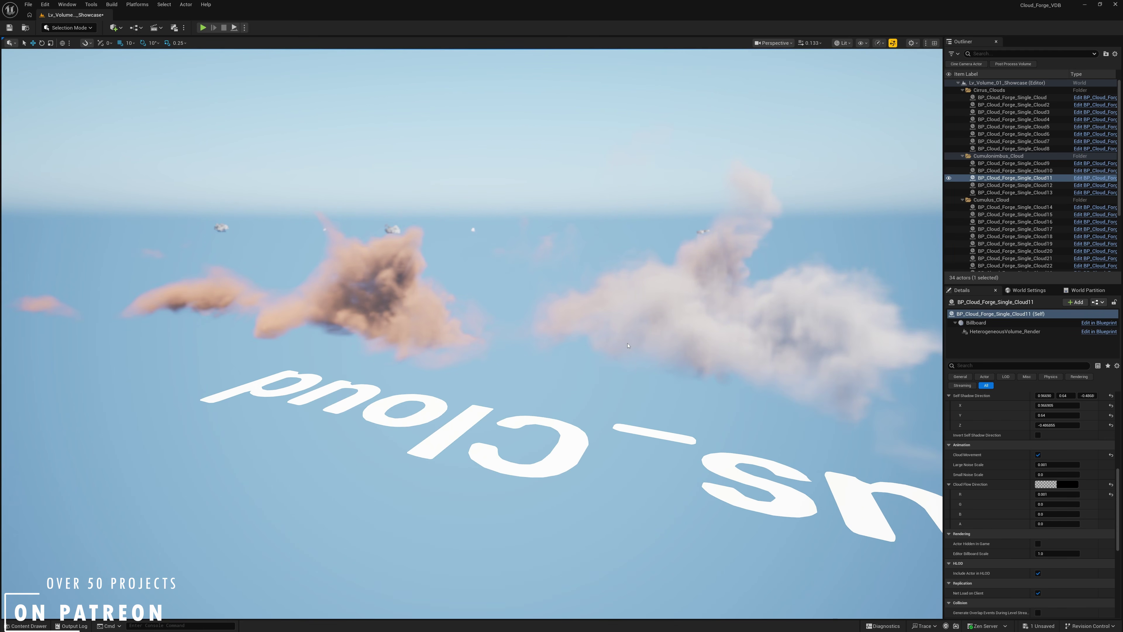
right_drag(702, 327, 716, 358)
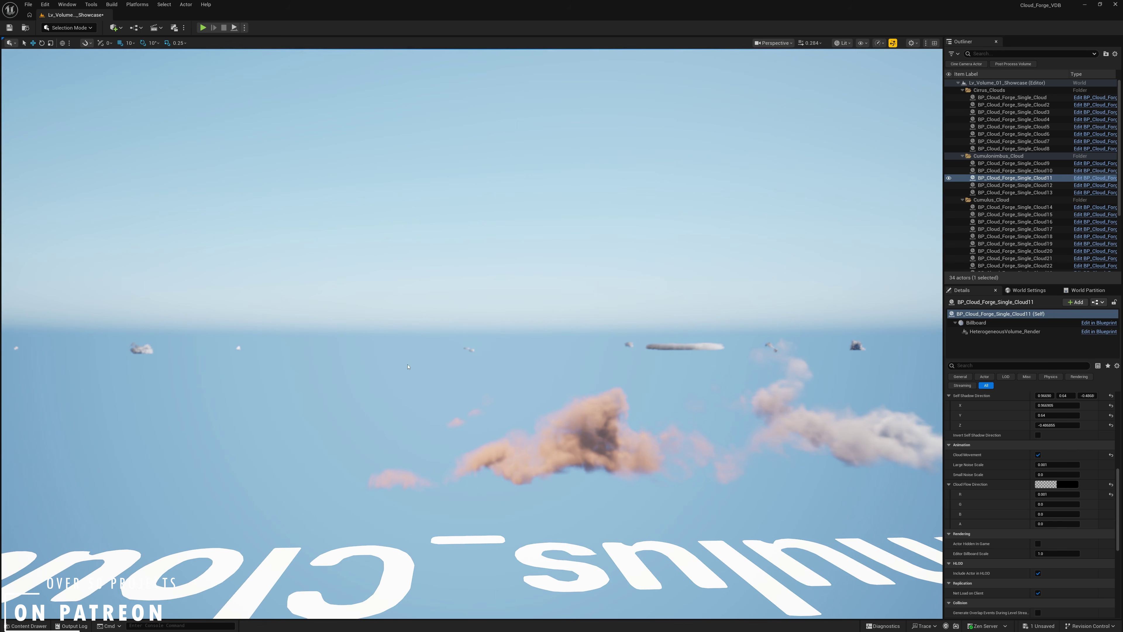
right_drag(405, 366, 405, 366)
Open the Lv_Cloud_Spawner level from the project's Example_Maps/General_Examples folder
key(ctrl+space)
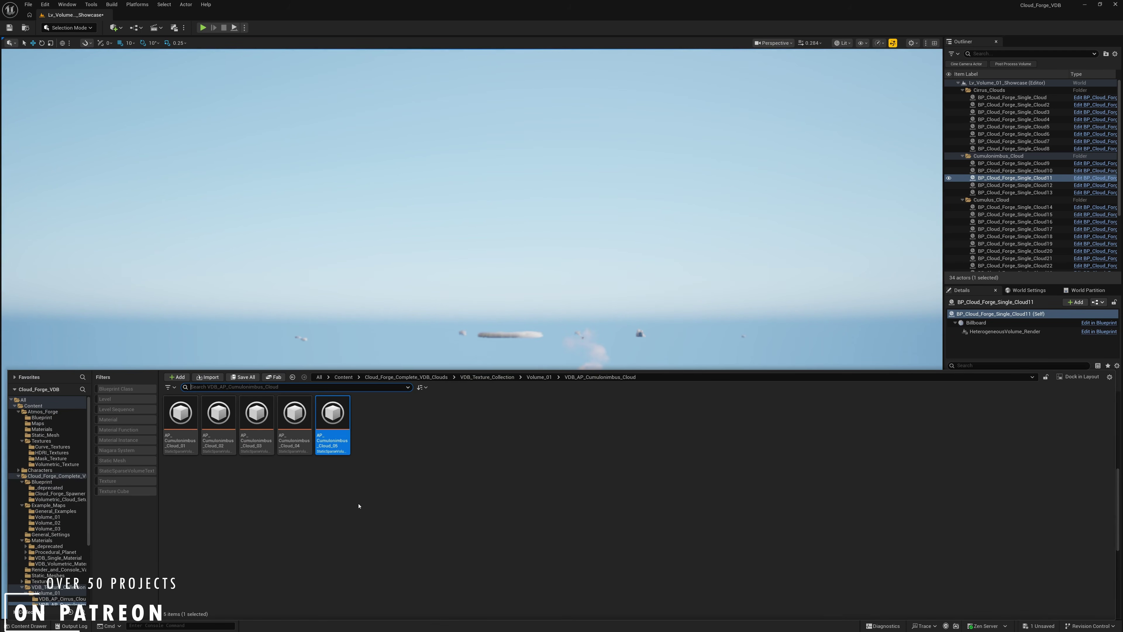
click(514, 377)
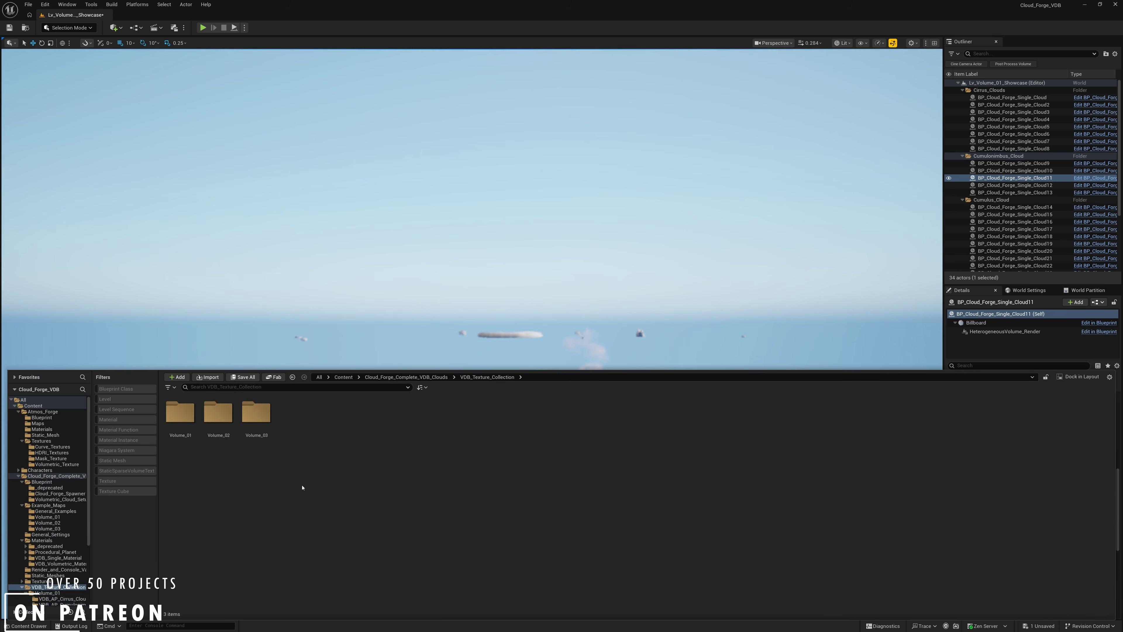
click(427, 377)
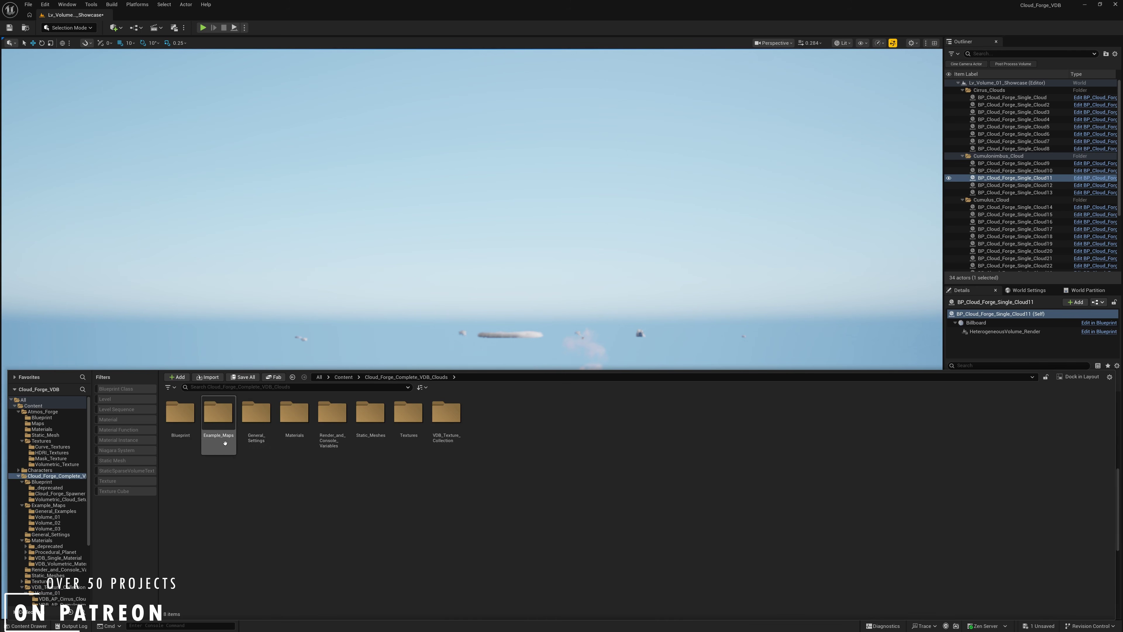
double_click(219, 420)
double_click(188, 423)
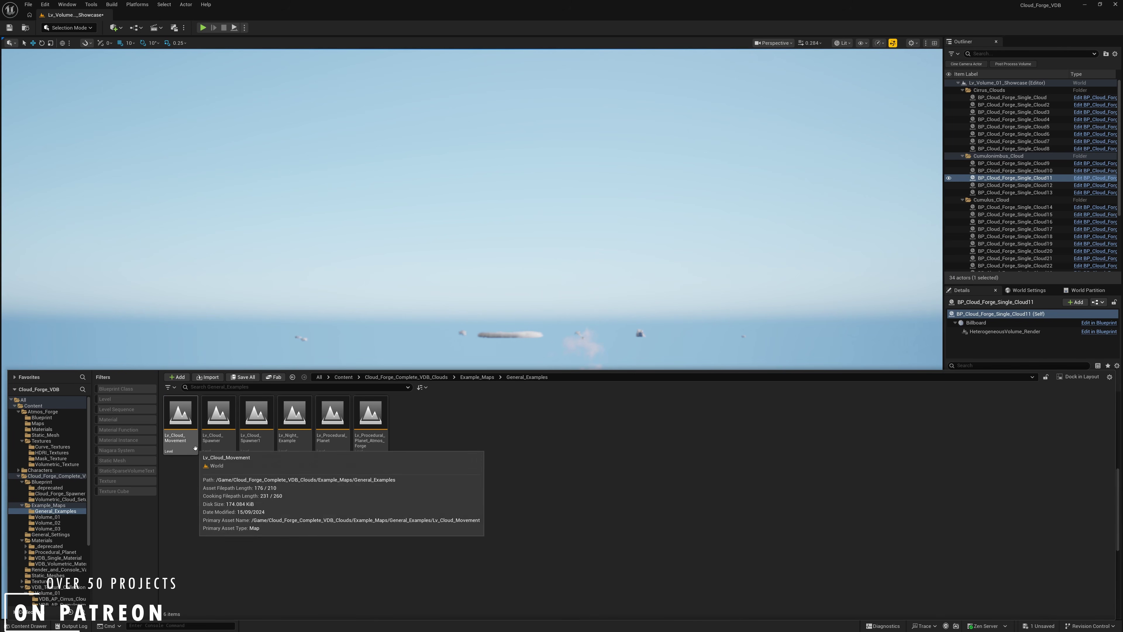
double_click(224, 446)
click(582, 403)
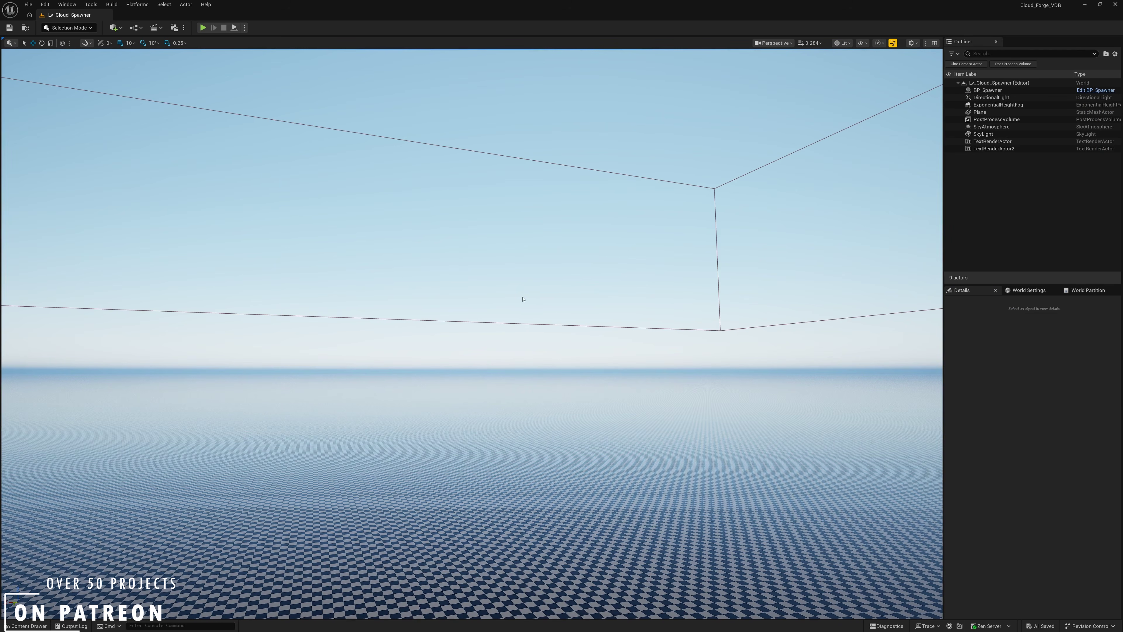
Select the BP_Spawner actor by its bounding box in the level
click(716, 231)
right_drag(715, 231, 822, 226)
right_drag(779, 419, 785, 393)
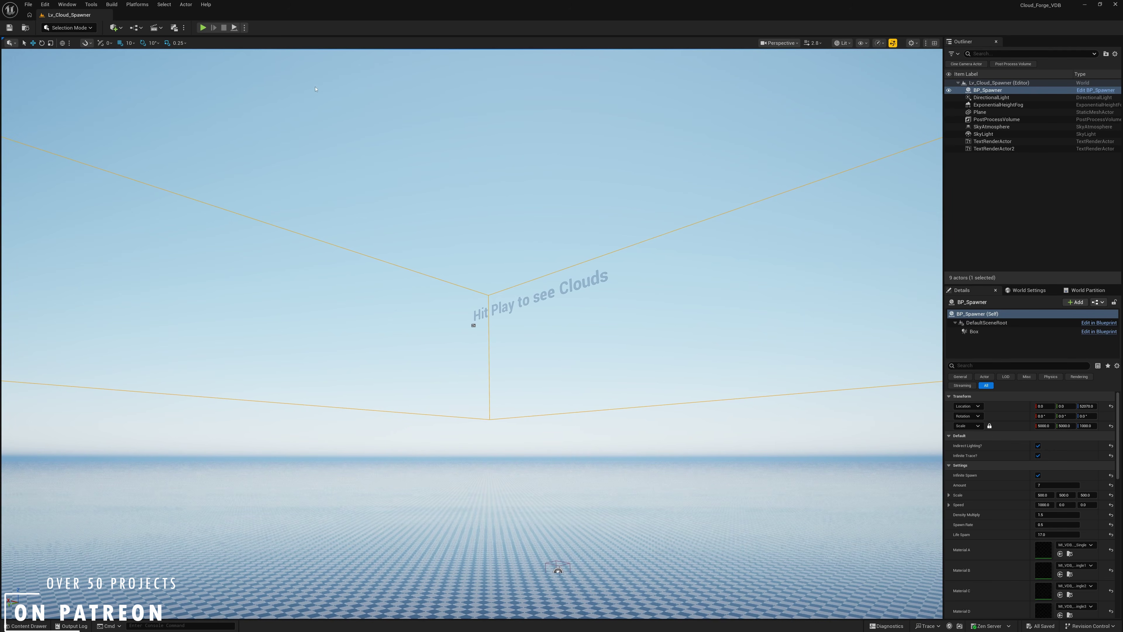
Play the level to watch the spawned clouds around the character, and end the play session
click(202, 28)
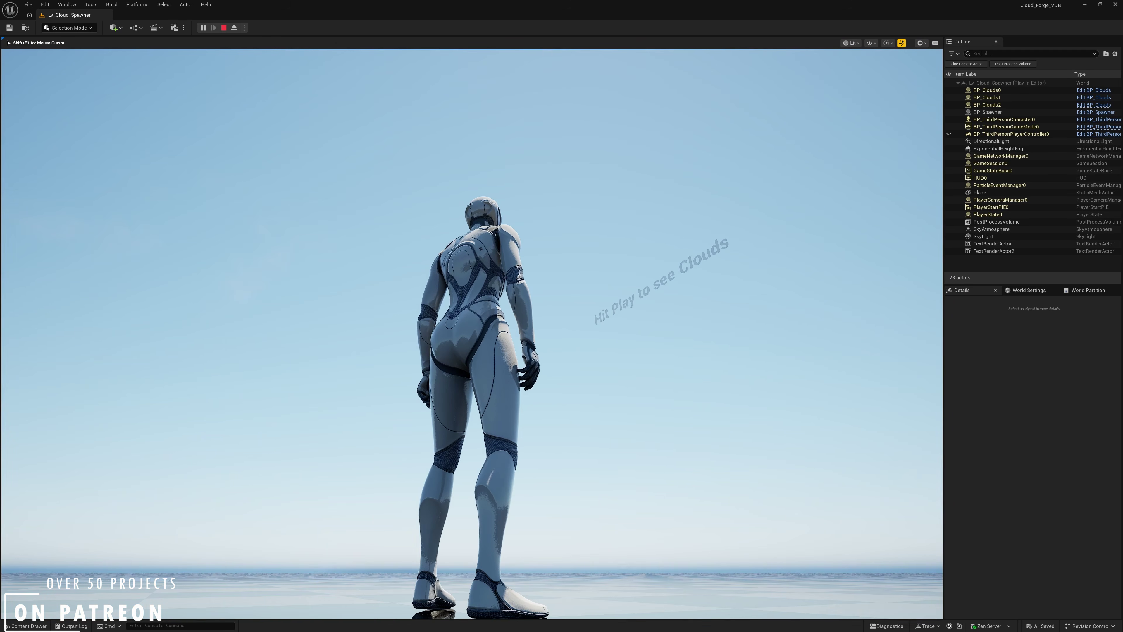
key(a)
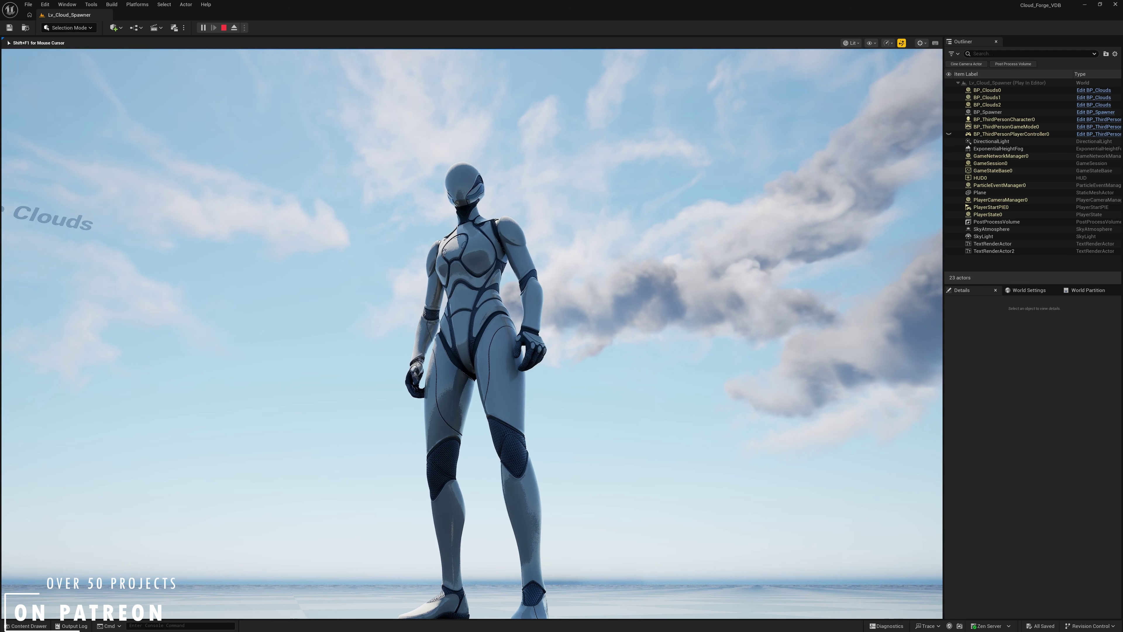
key(Escape)
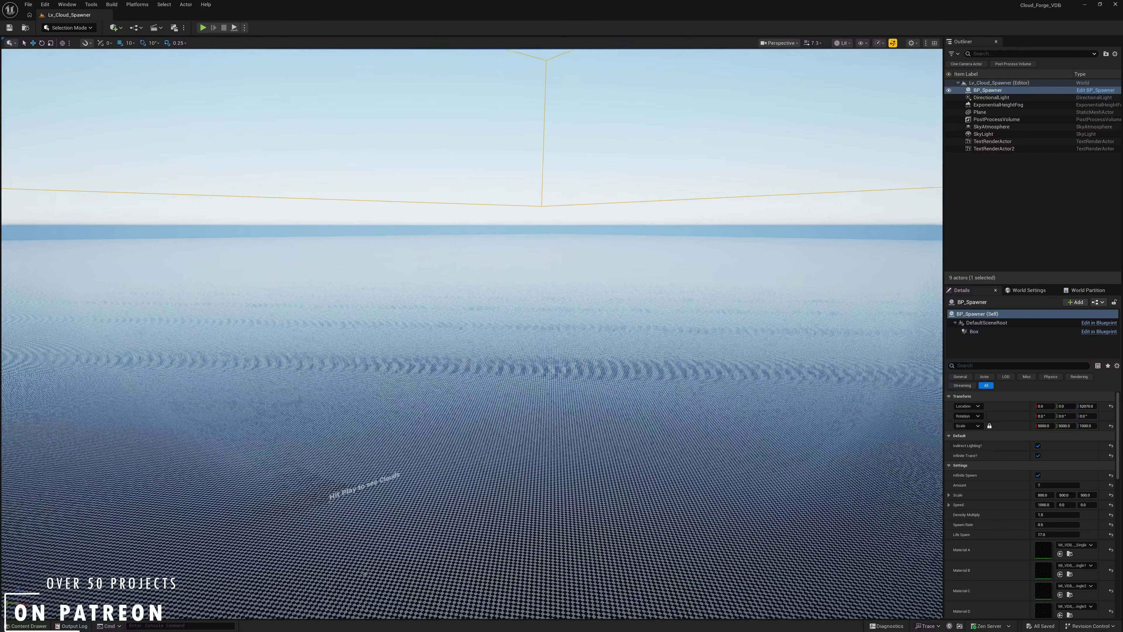
Examine the full extent of the spawner's bounding volume from high above the ground plane
key(s)
right_drag(677, 336, 686, 261)
scroll(669, 283, up, 5)
key(e)
right_drag(913, 312, 834, 373)
key(s)
scroll(836, 370, up, 6)
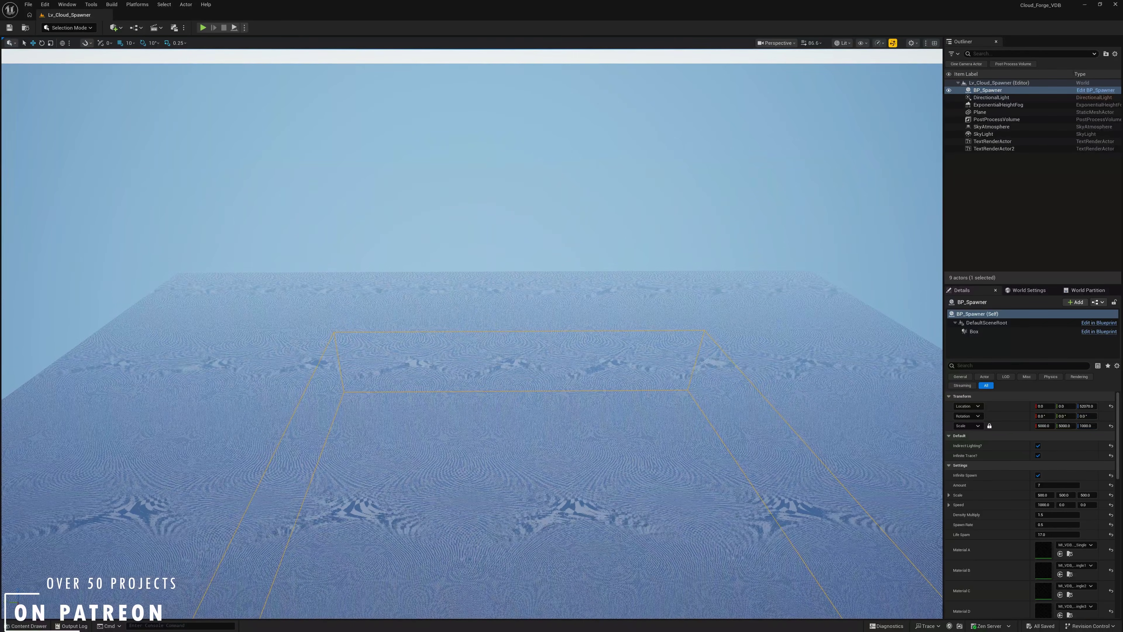
Review the BP_Spawner settings, including Amount, Scale, Speed, Density Multiply, Spawn Rate, Life Span and the material slots
scroll(1036, 484, down, 3)
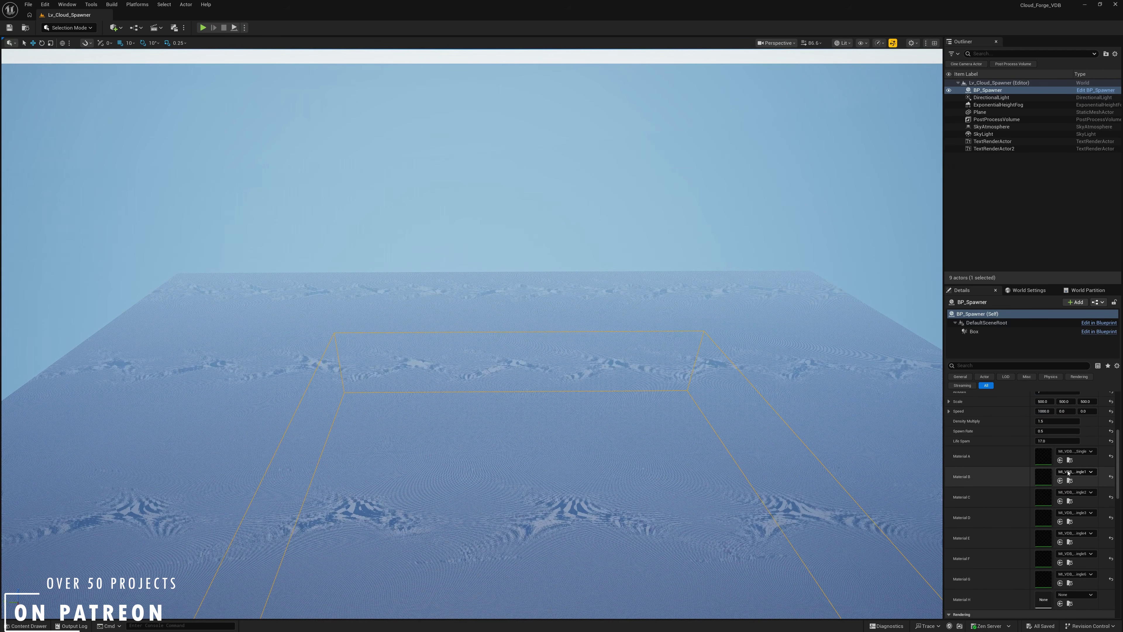
scroll(1054, 527, up, 3)
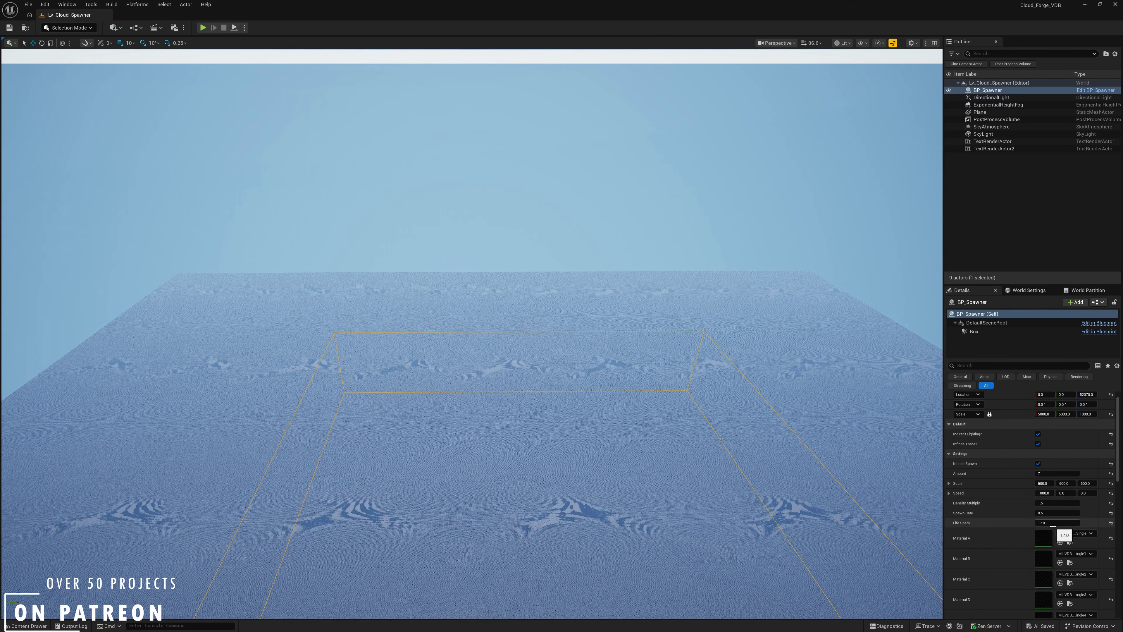
scroll(1054, 528, up, 1)
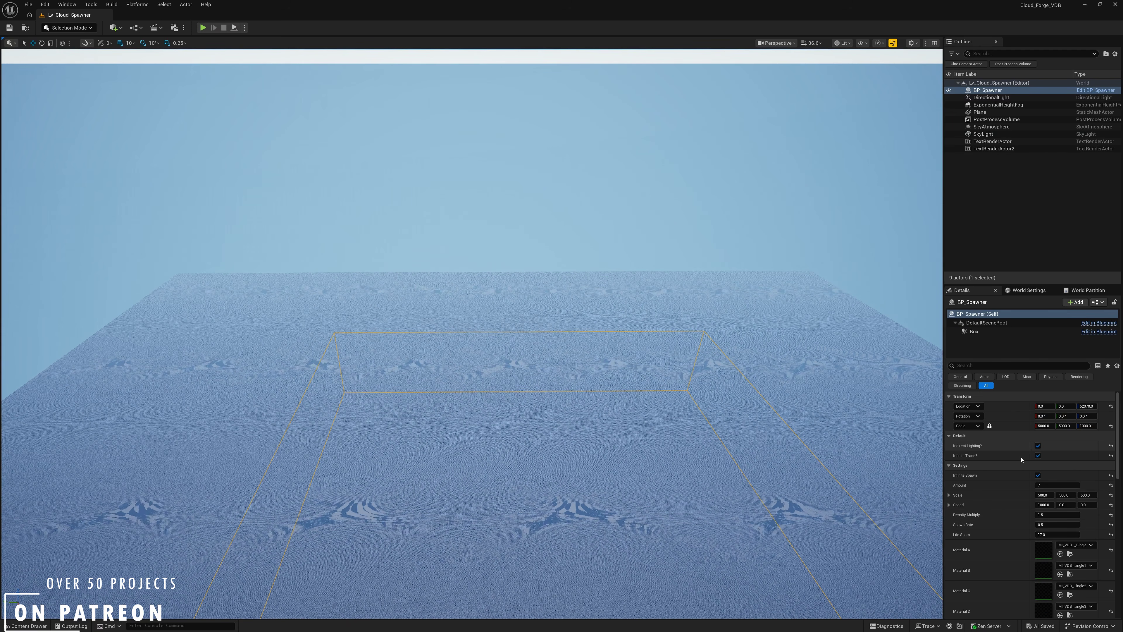
right_drag(728, 433, 751, 417)
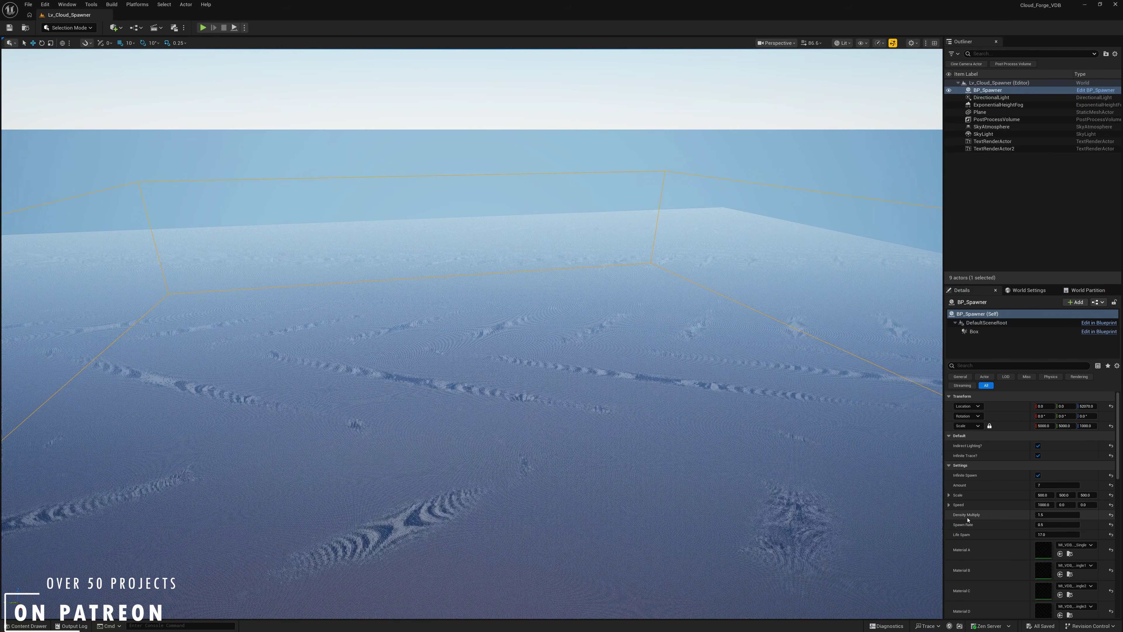
scroll(969, 520, down, 2)
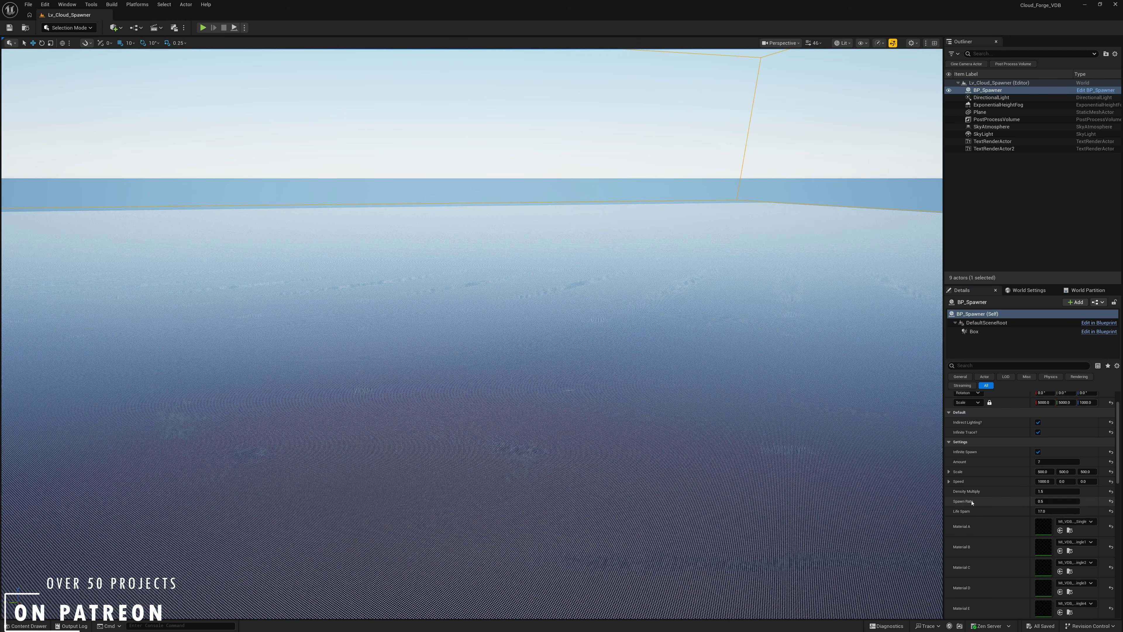
scroll(1048, 503, down, 1)
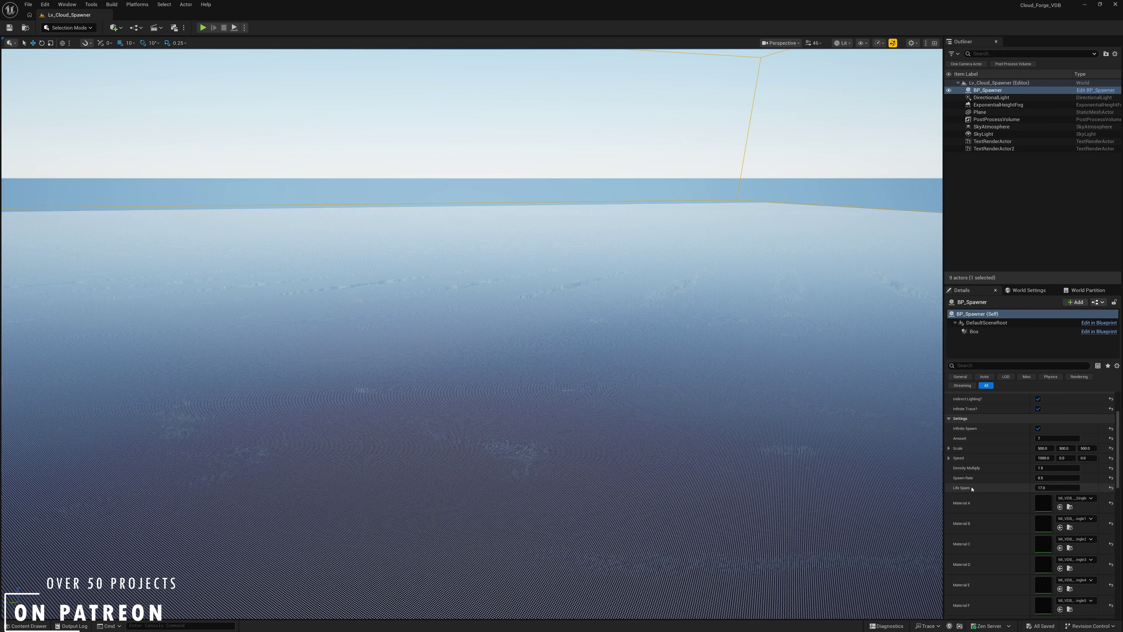
Play the level again from inside the spawner area and move the character around to view the clouds overhead
right_drag(773, 420, 774, 300)
scroll(772, 338, up, 2)
key(s)
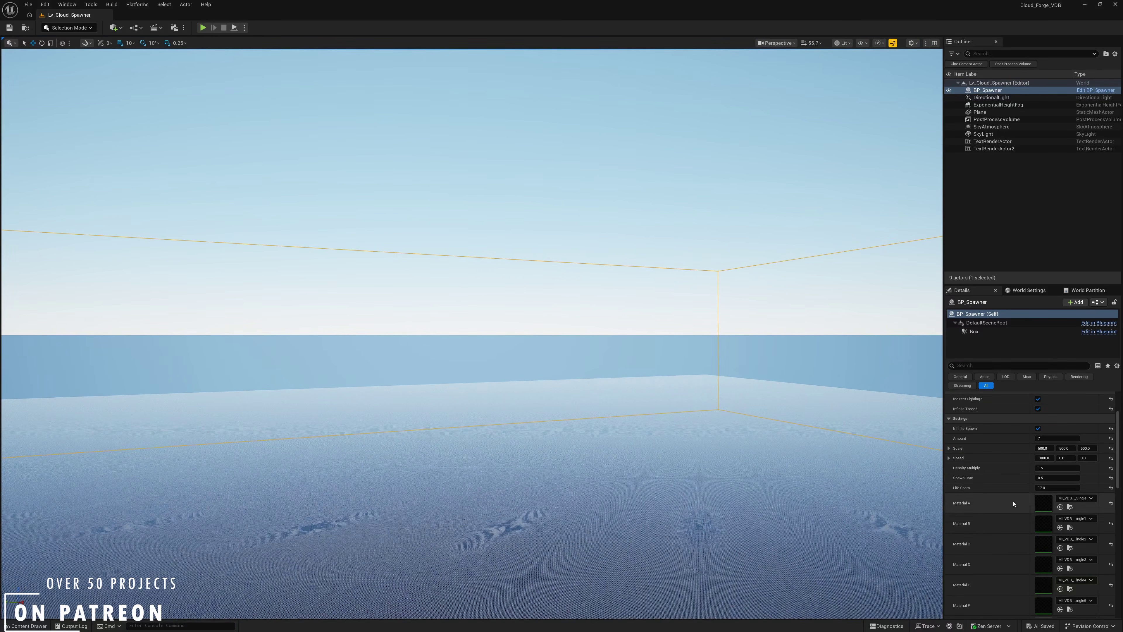
key(q)
right_drag(569, 484, 729, 421)
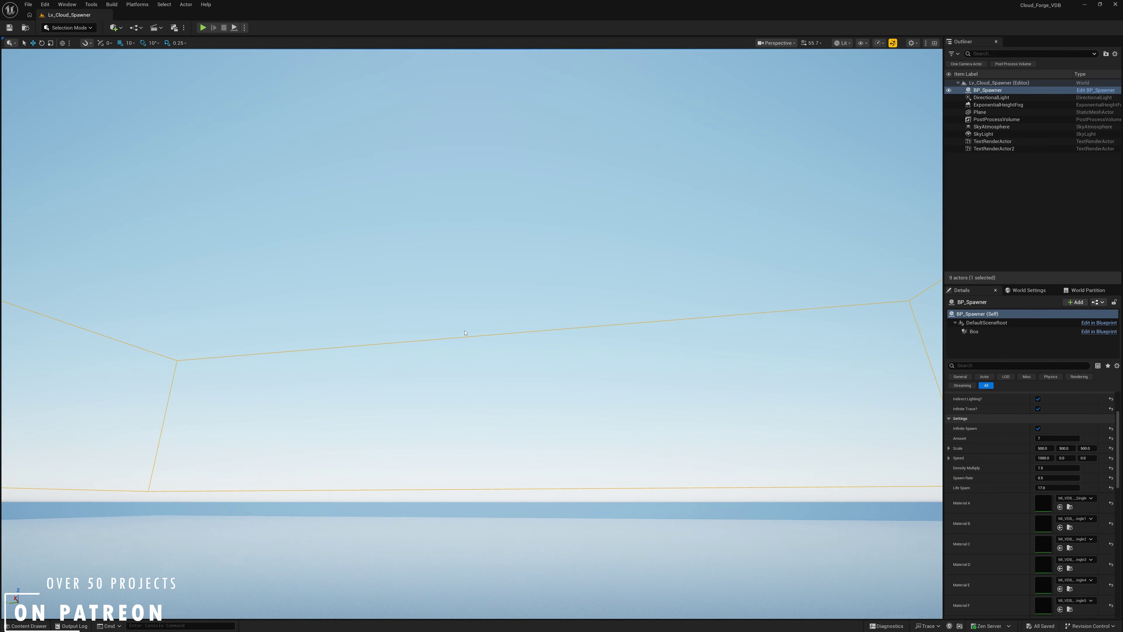
key(alt+p)
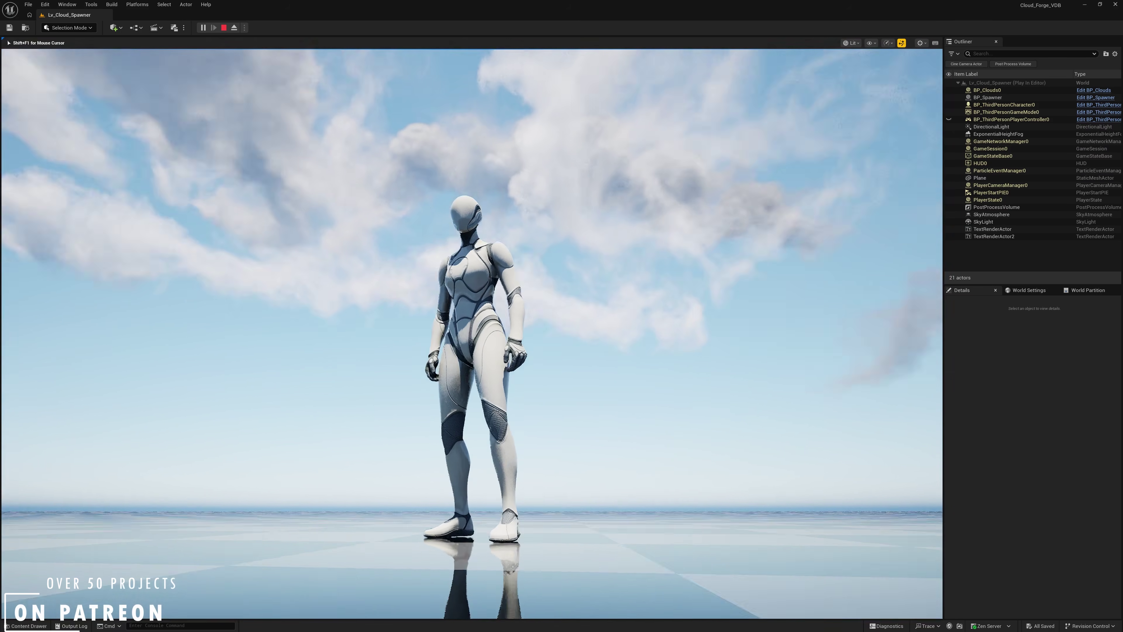
key(d)
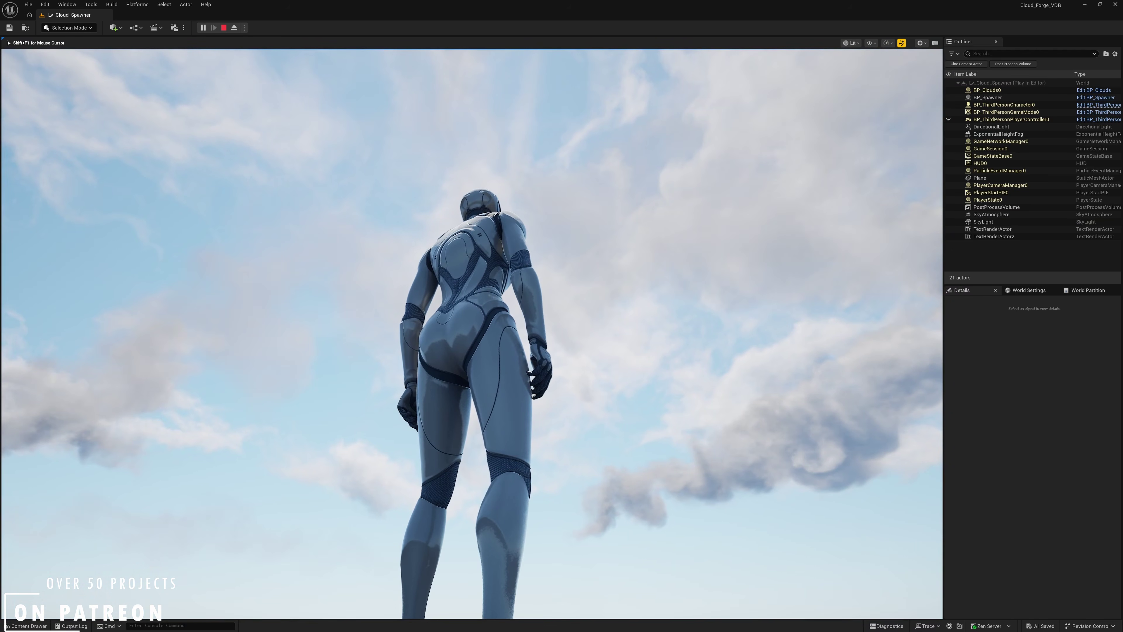
key(a)
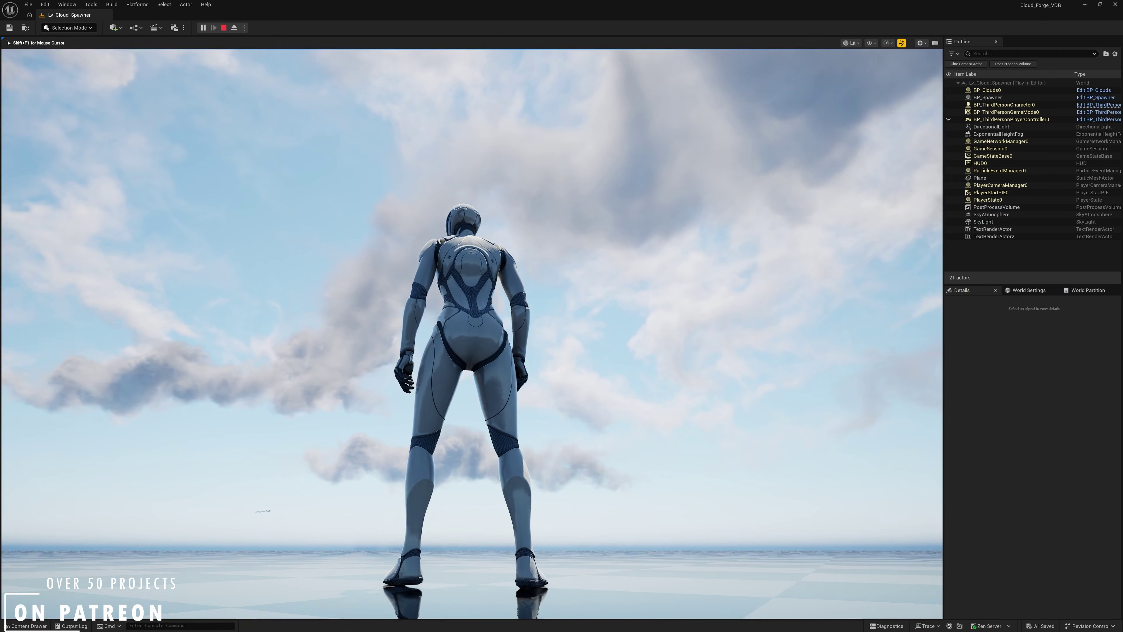
key(w)
key(space)
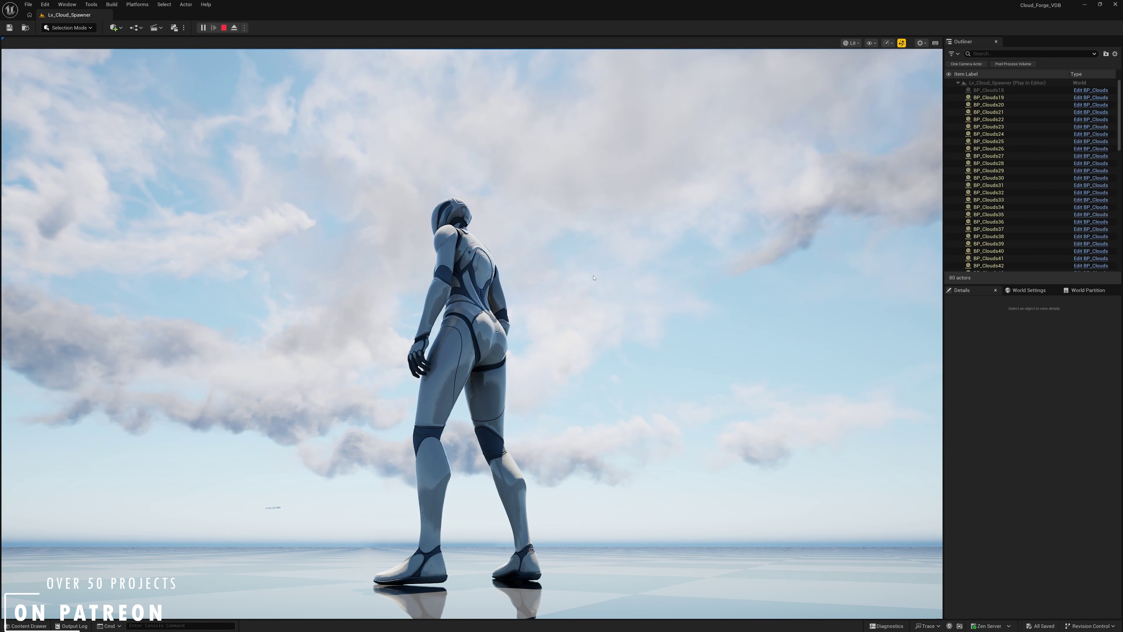
Inspect the settings of one spawned BP_Clouds actor and browse the rest of the running level's actors
click(1013, 135)
scroll(988, 197, down, 5)
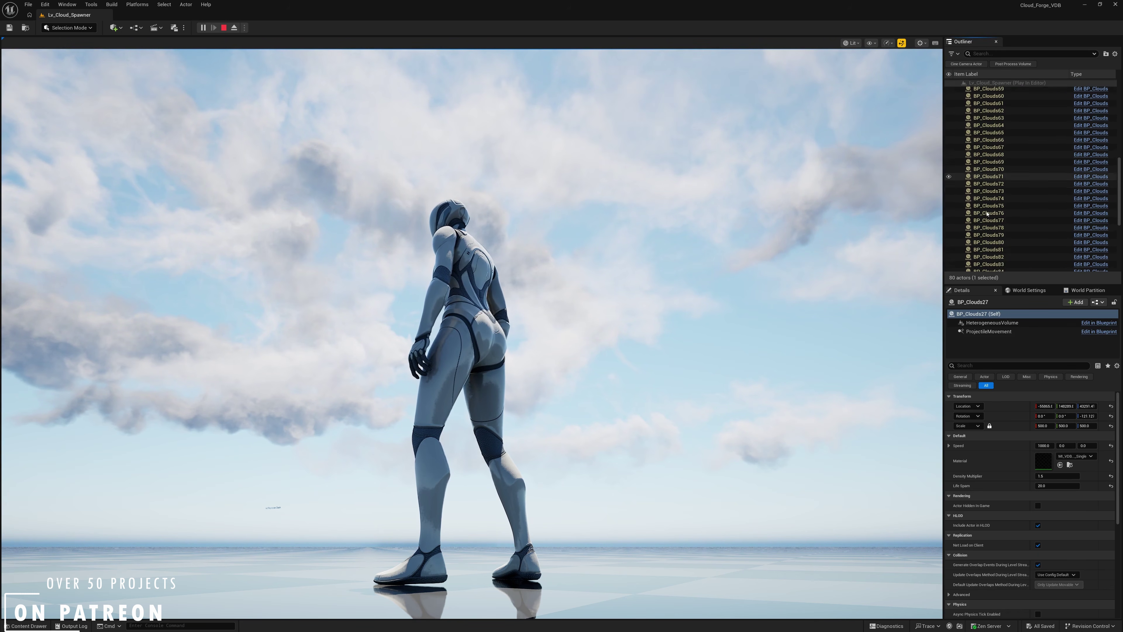
scroll(988, 197, down, 10)
scroll(987, 215, down, 3)
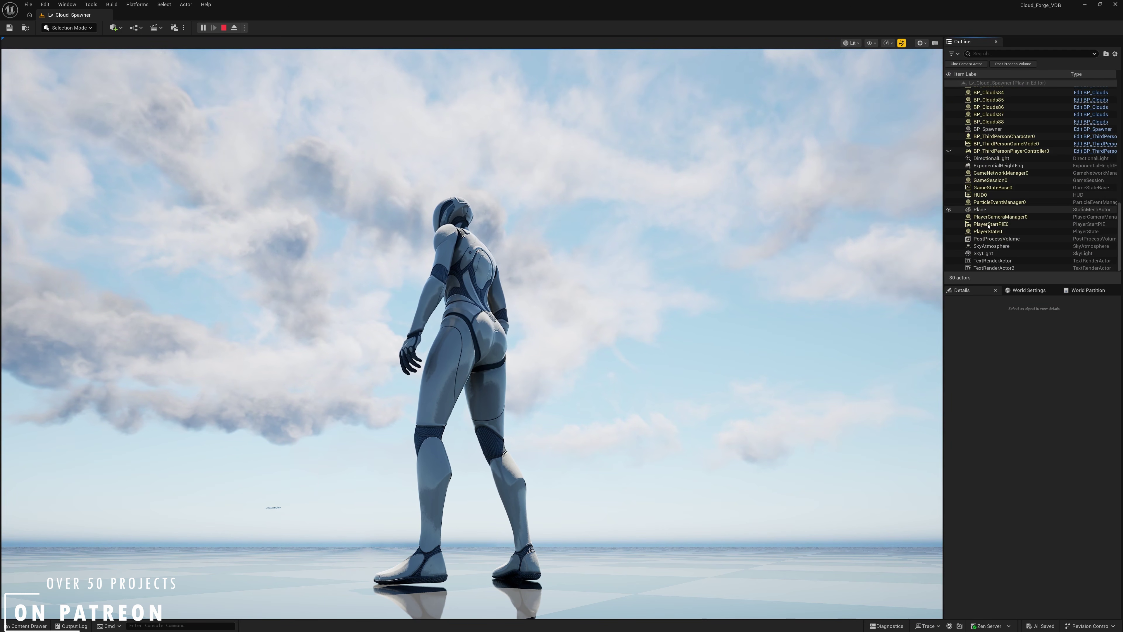
Adjust the Y rotation of the DirectionalLight while the level is playing
click(988, 253)
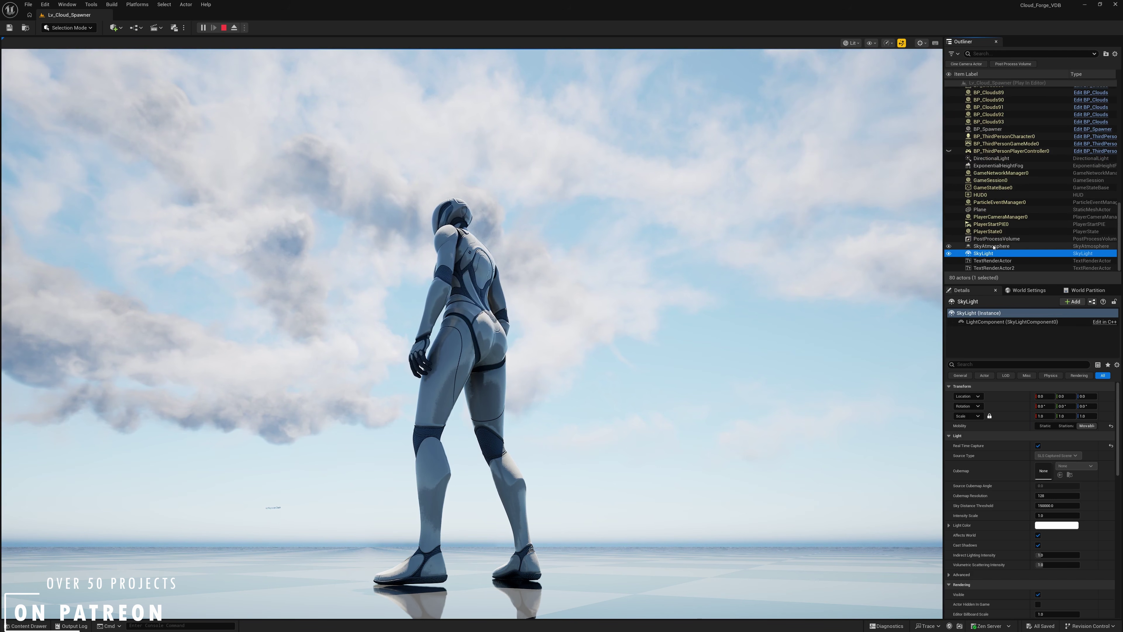
click(989, 159)
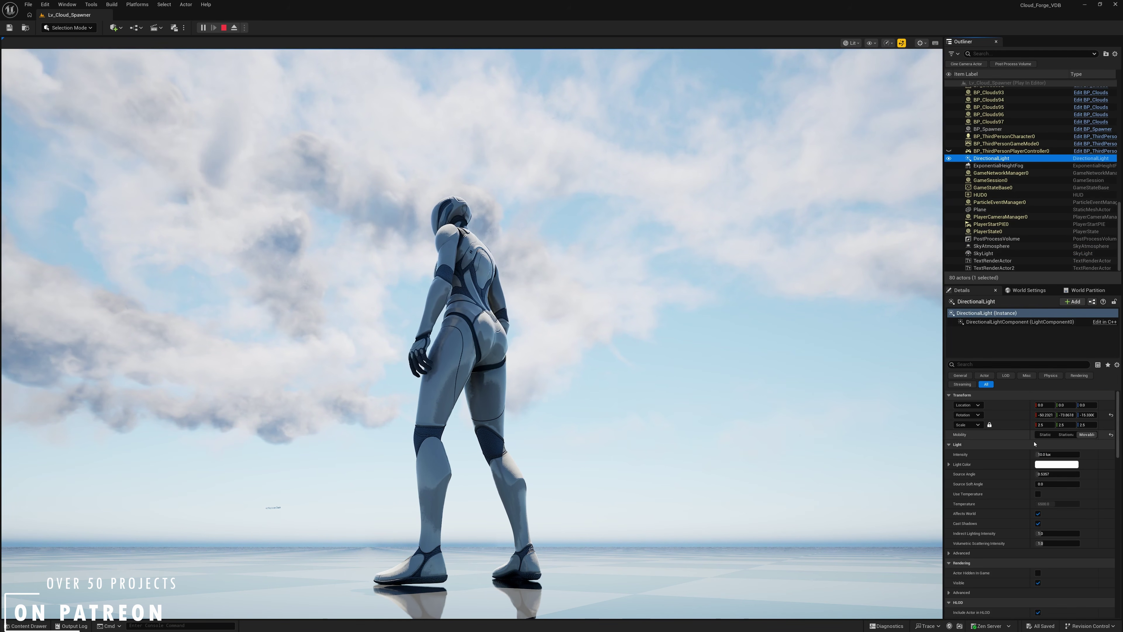
drag(1065, 415, 1089, 415)
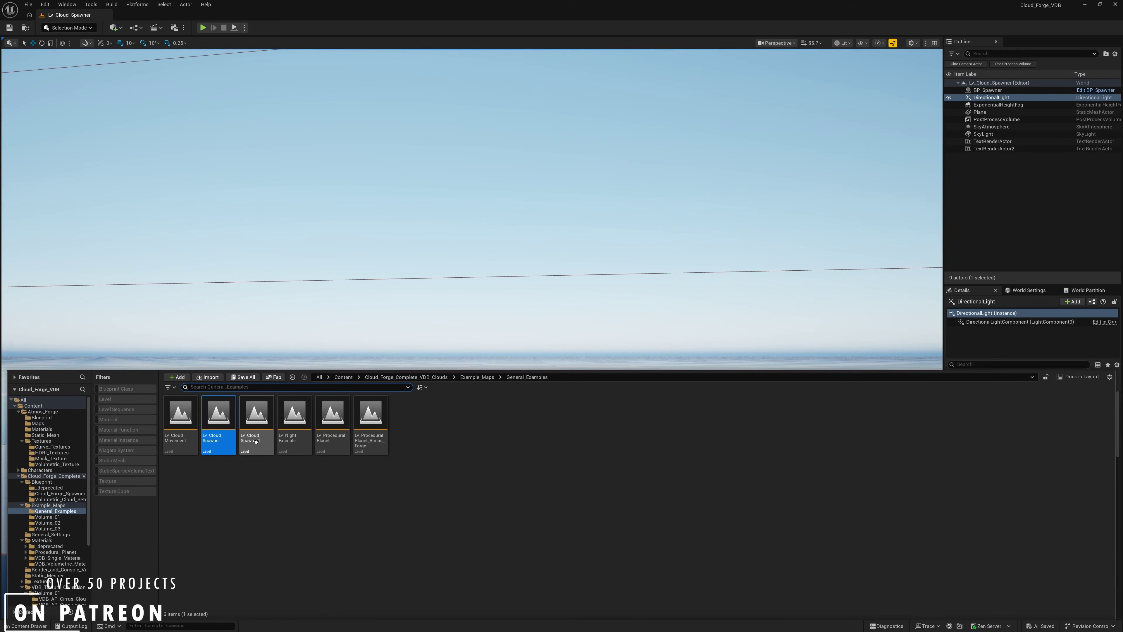
Open the Lv_Cloud_Spawner1 level from General_Examples and examine its cloudy sky
mouse_move(256, 440)
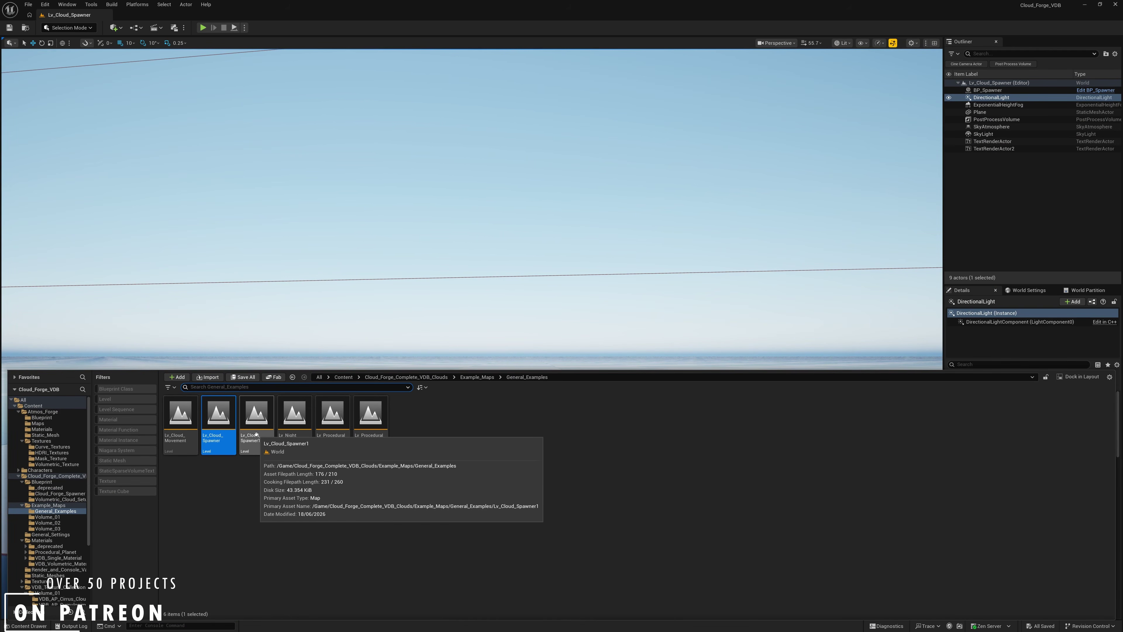
double_click(255, 435)
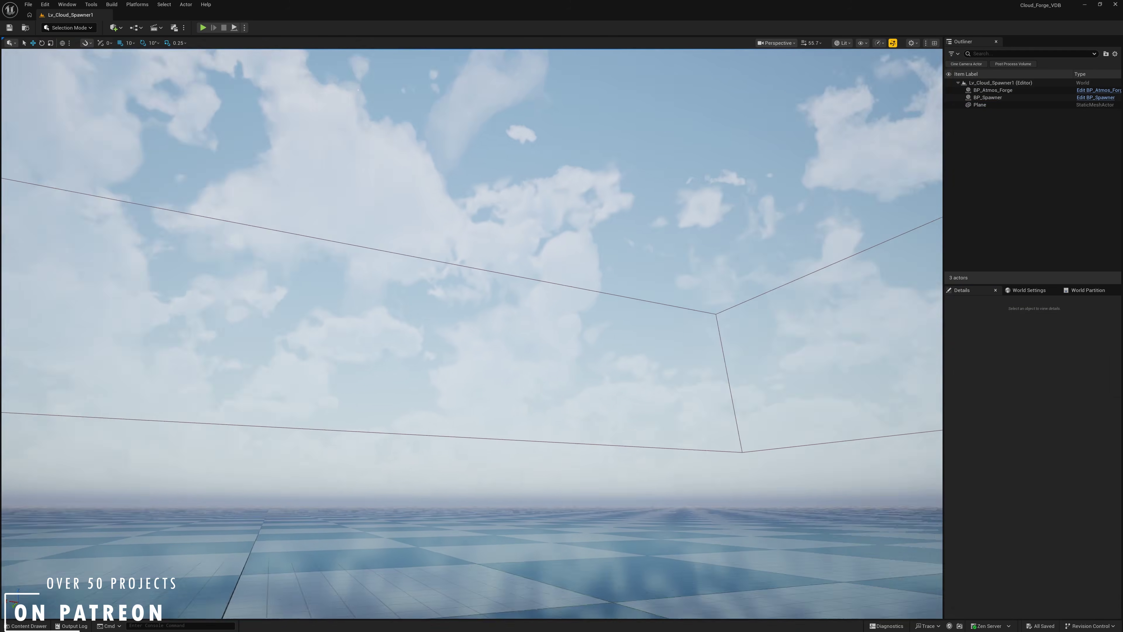
mouse_move(472, 334)
right_down()
mouse_move(495, 342)
mouse_move(468, 332)
right_up()
right_drag(328, 239, 262, 235)
mouse_move(707, 342)
right_down()
mouse_move(703, 310)
mouse_move(707, 342)
right_up()
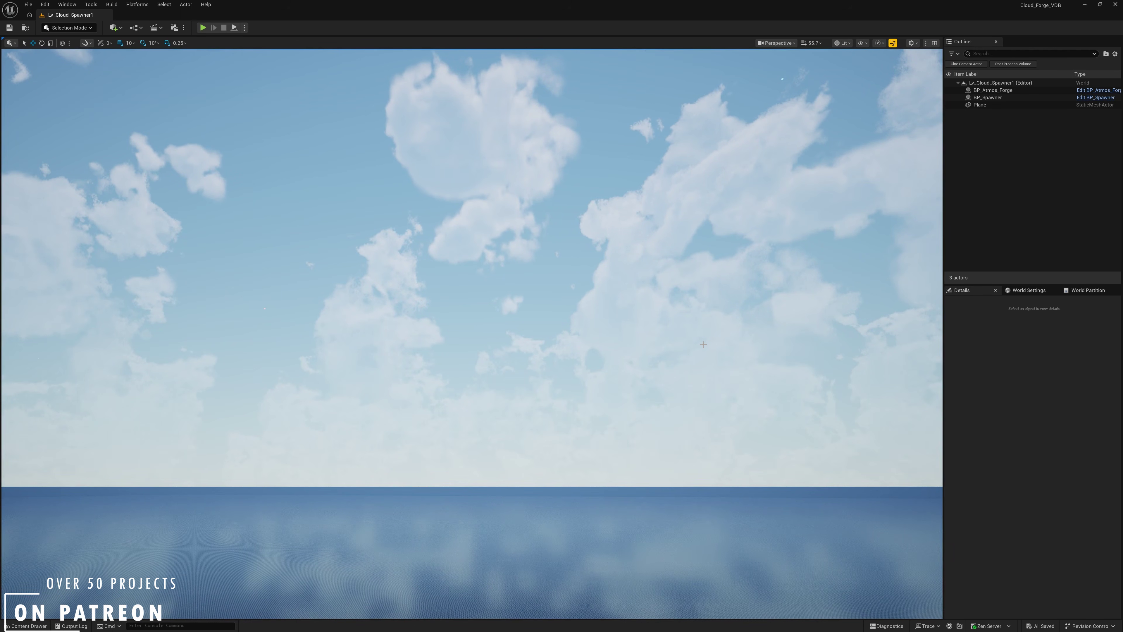
Look around the sky of Lv_Cloud_Spawner1, play the level, and move the character while the clouds spawn
right_drag(647, 355, 901, 143)
right_drag(693, 215, 389, 204)
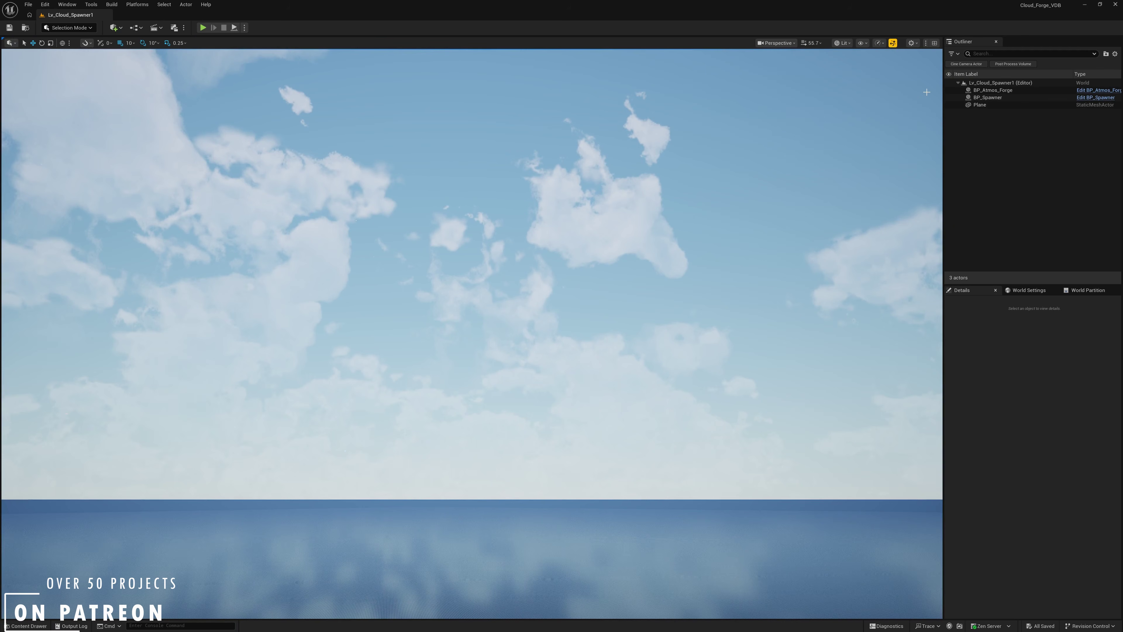
click(209, 28)
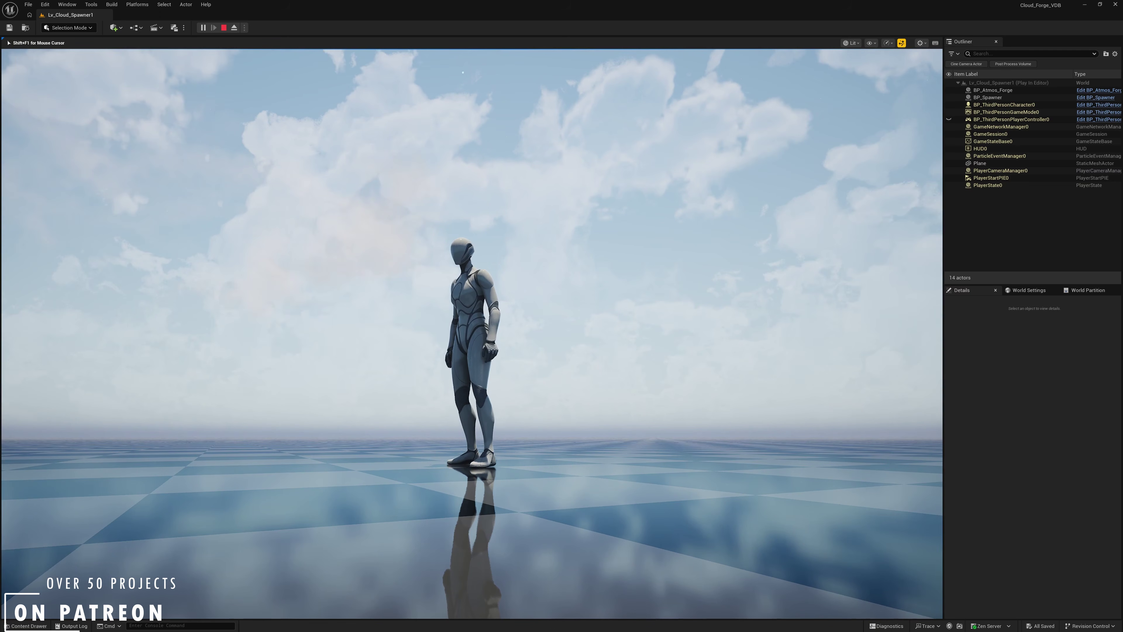
key(w)
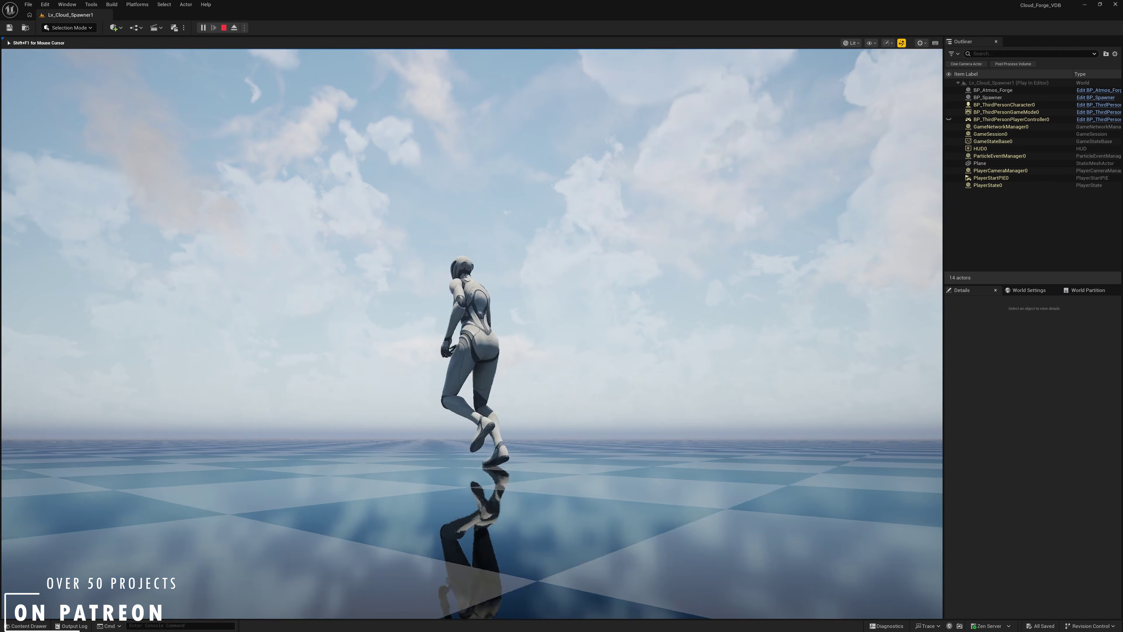
key(space)
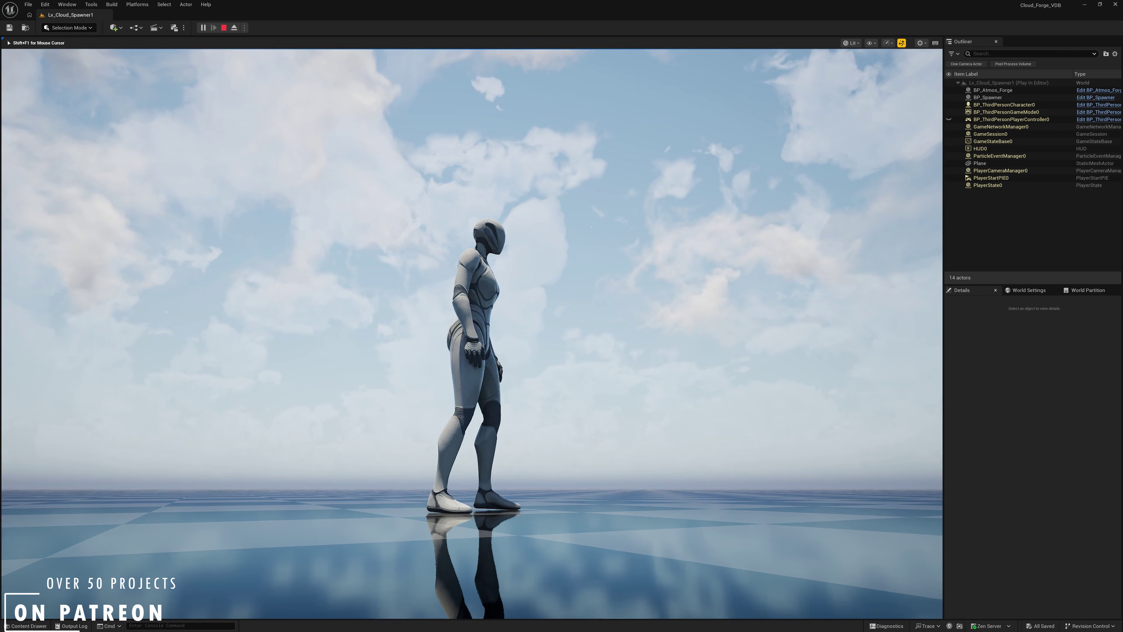
key(w)
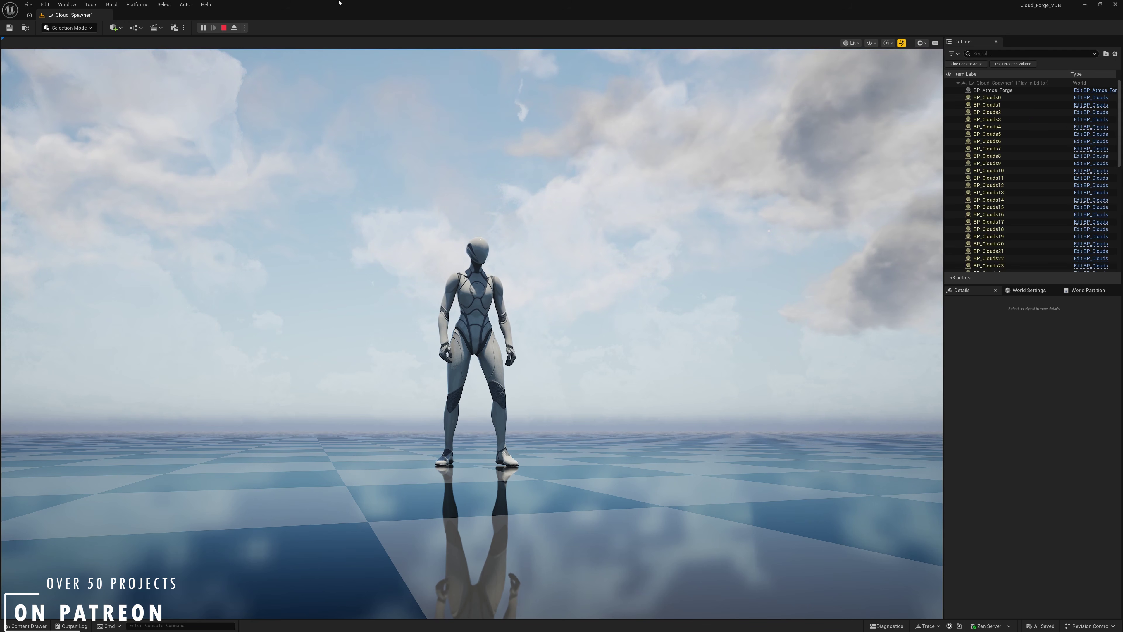
Select BP_Atmos_Forge in the running level and adjust its Light Pitch to bring the sun down to the horizon
click(982, 91)
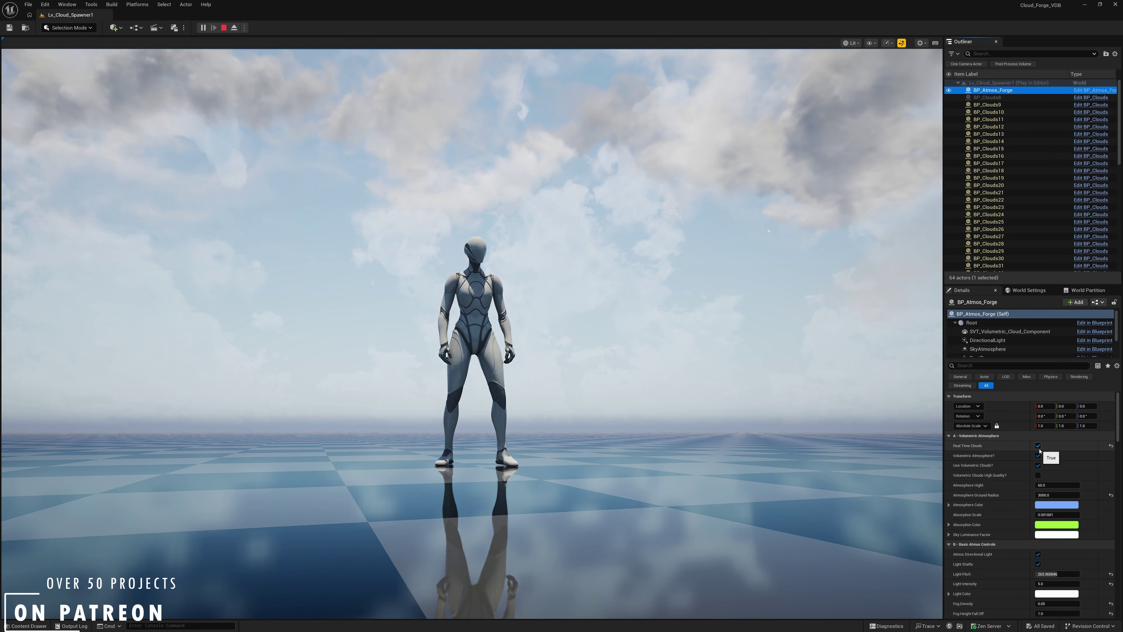
scroll(1112, 563, down, 3)
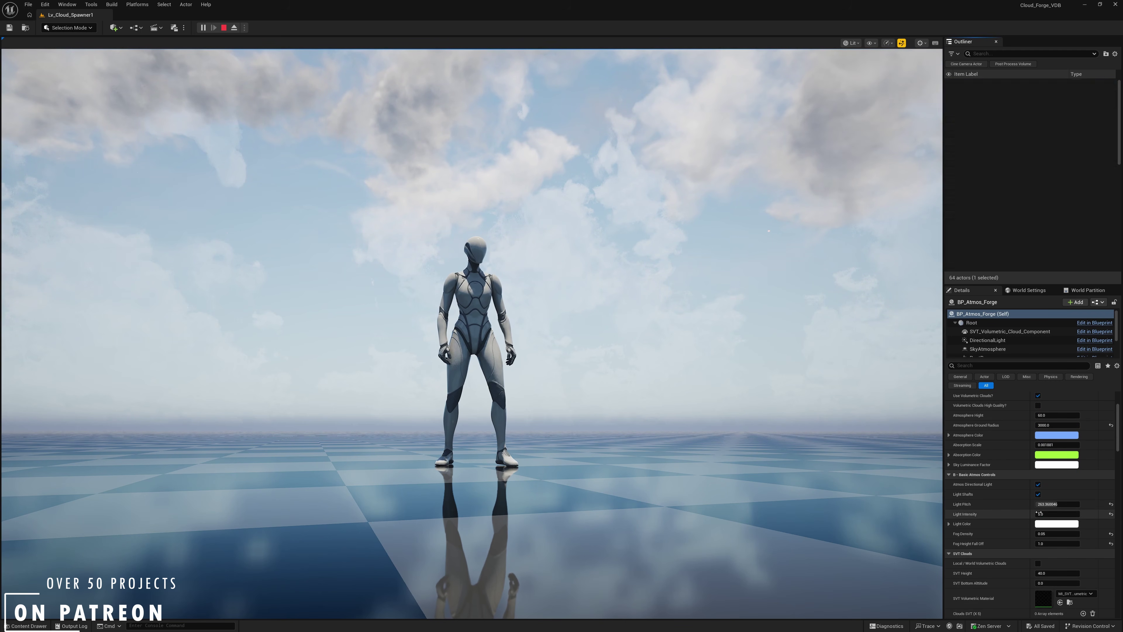
mouse_move(1042, 504)
mouse_down()
mouse_move(1060, 503)
mouse_move(1046, 504)
mouse_up()
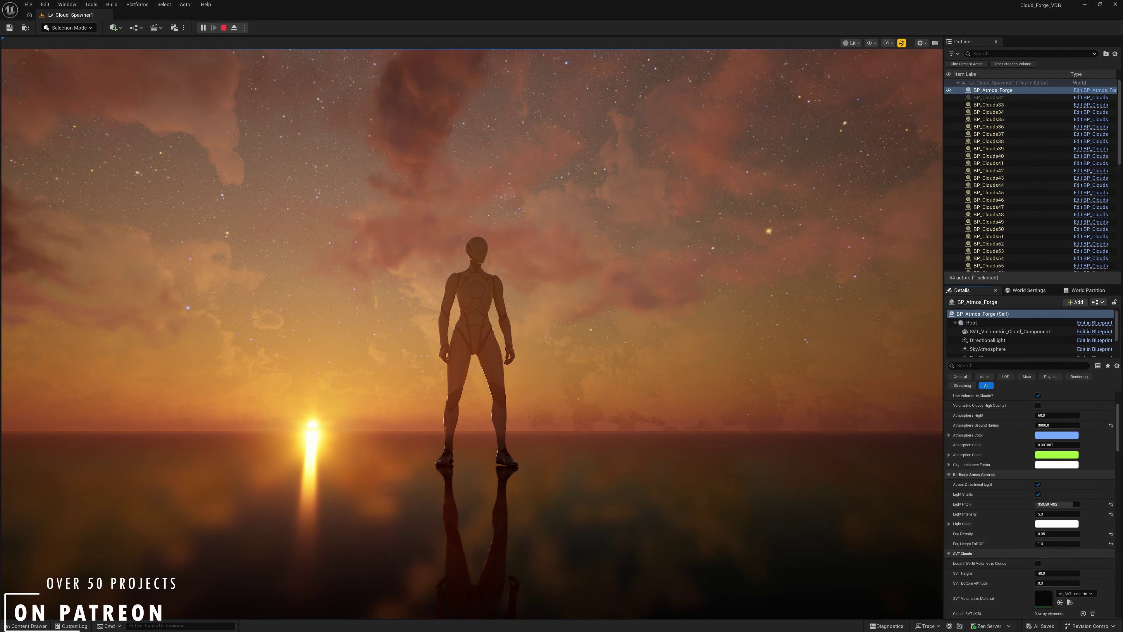
Run and jump with the character to view the spawned clouds in the sunset light
click(471, 334)
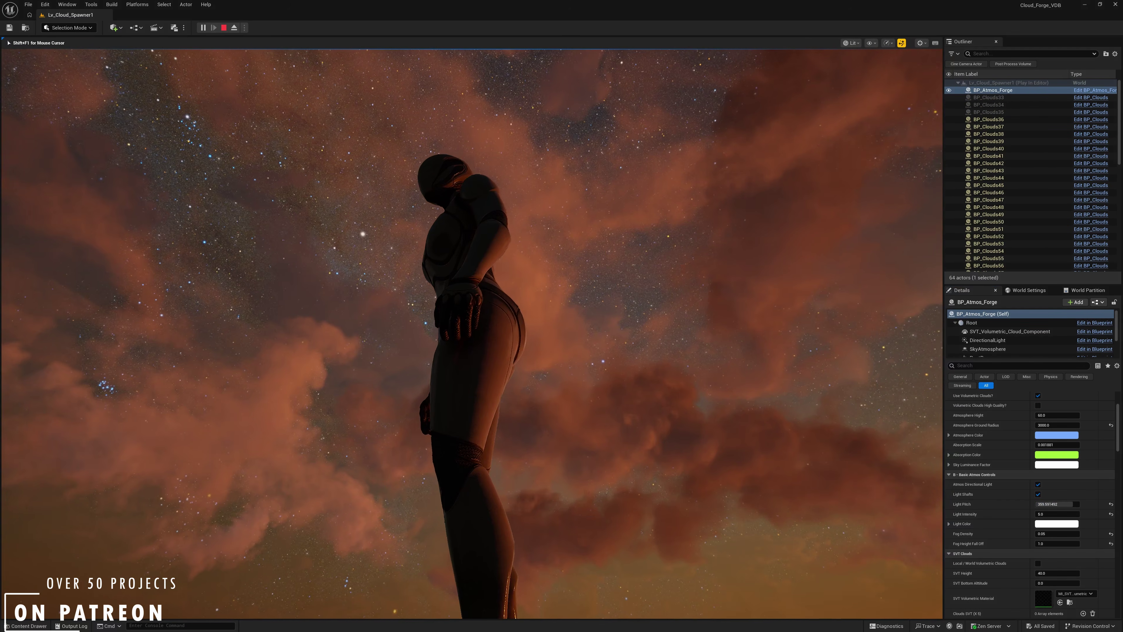
key(w)
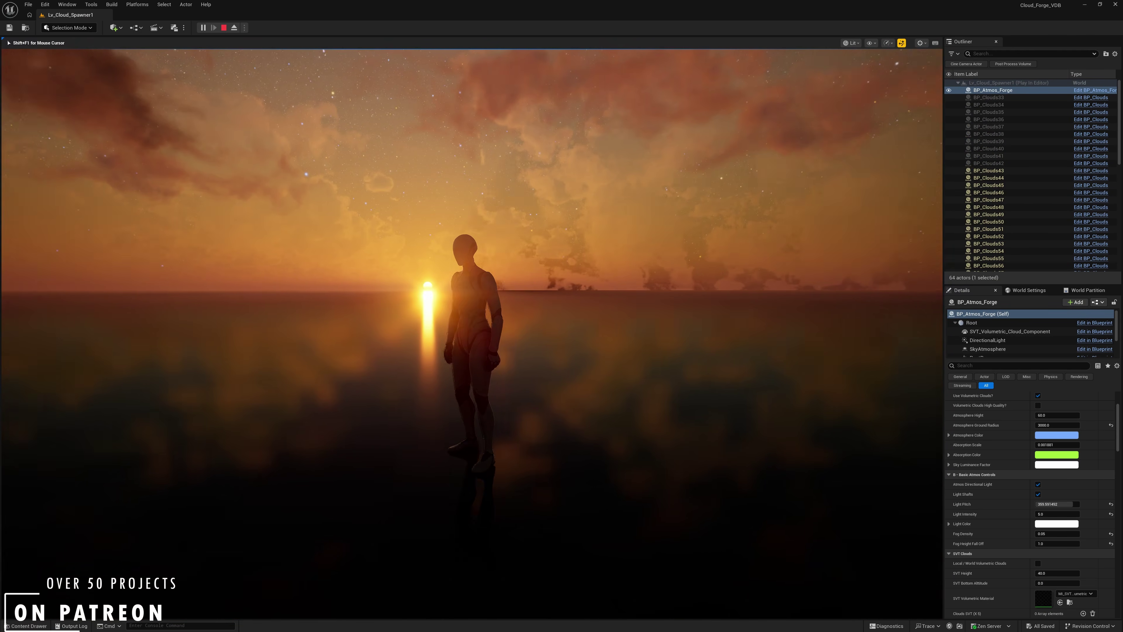
key(w)
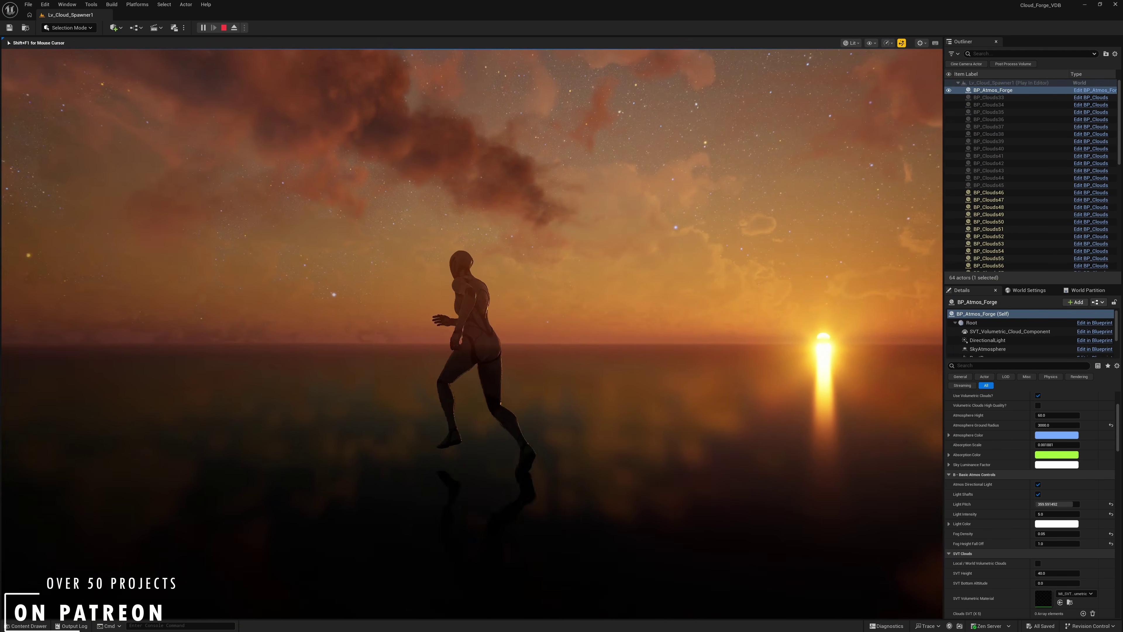
key(space)
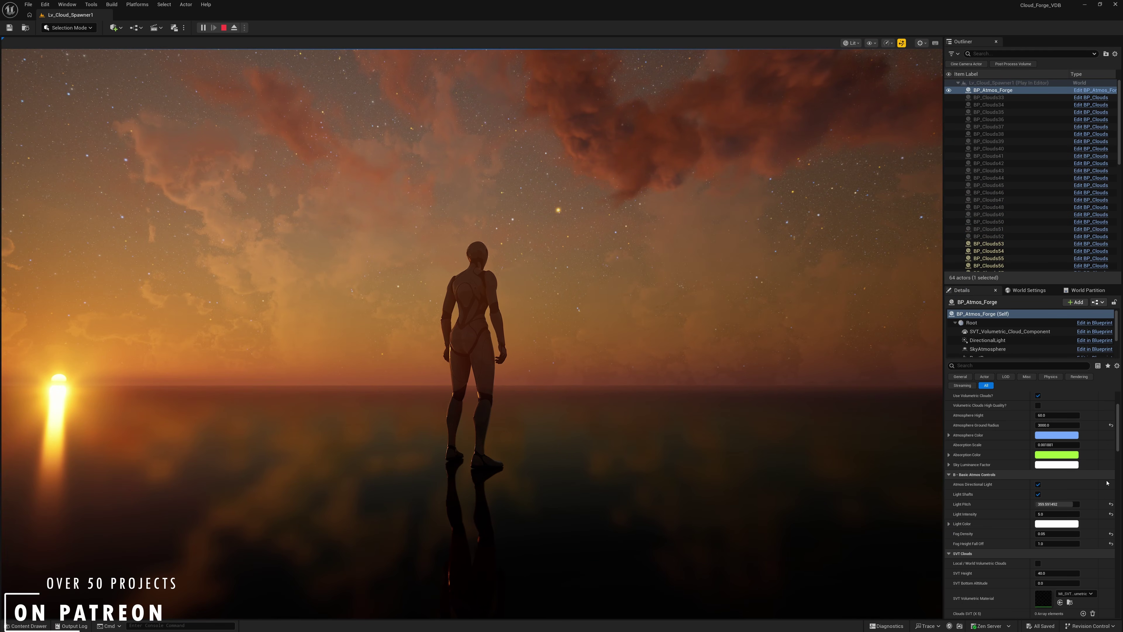
Raise the Light Pitch to a starry night and set the SkyLight's Lower Hemisphere Color to black
drag(1055, 504, 1114, 503)
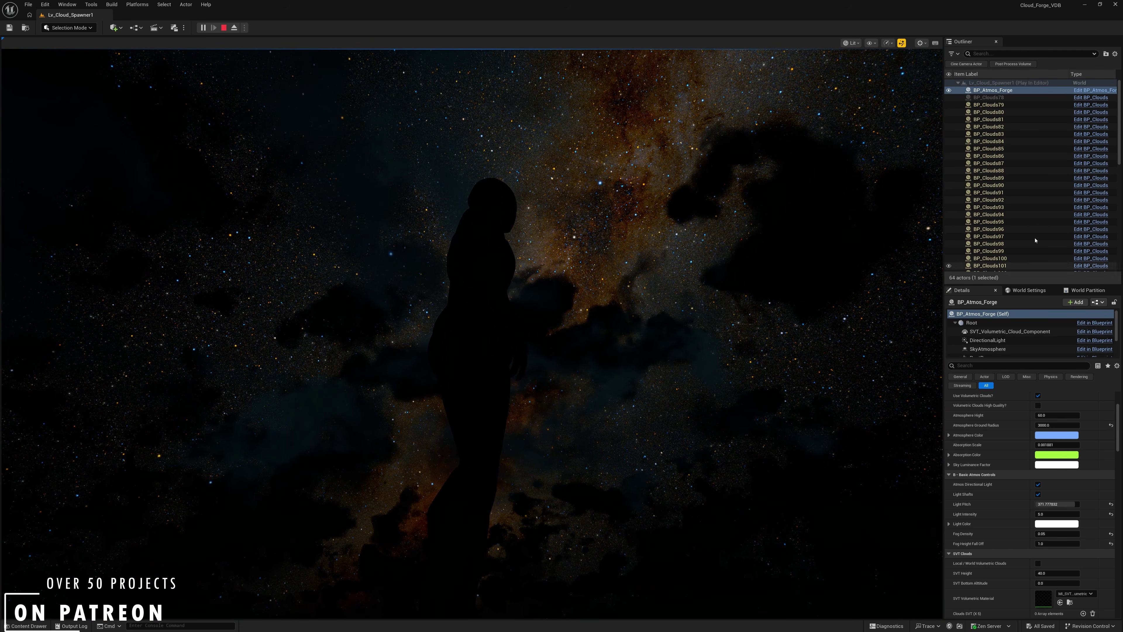
scroll(1009, 319, down, 3)
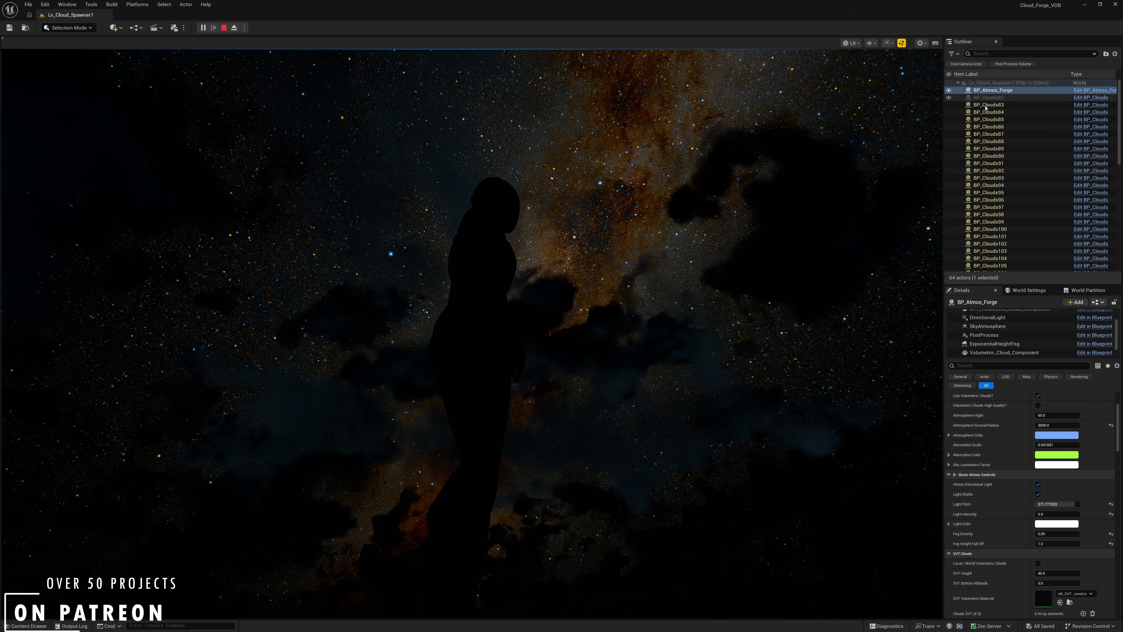
click(987, 326)
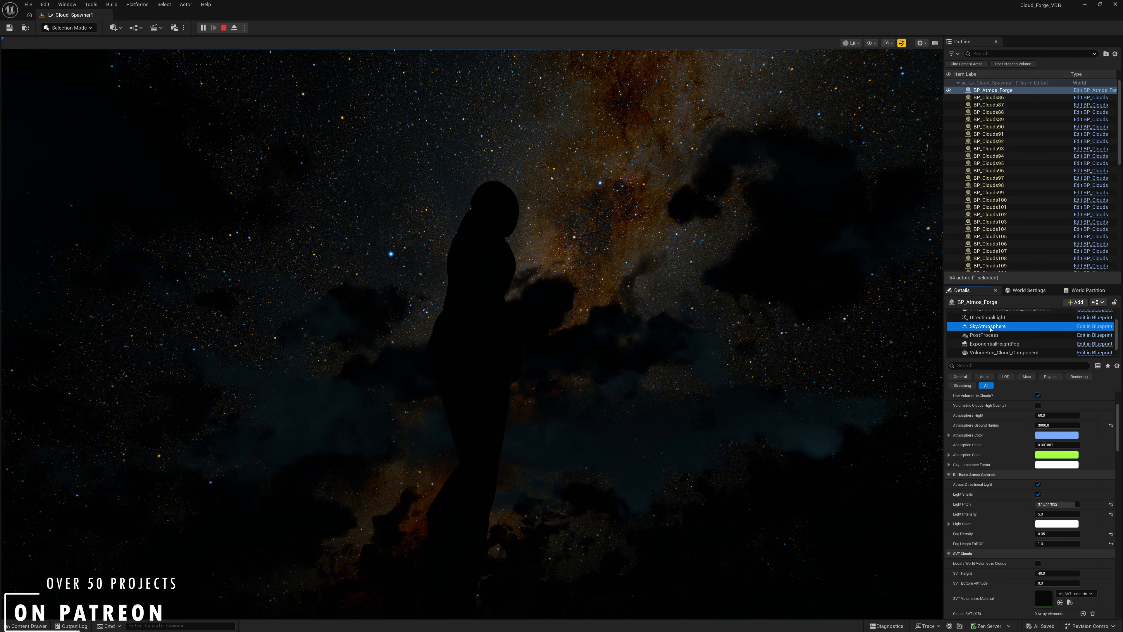
scroll(990, 336, down, 1)
click(990, 344)
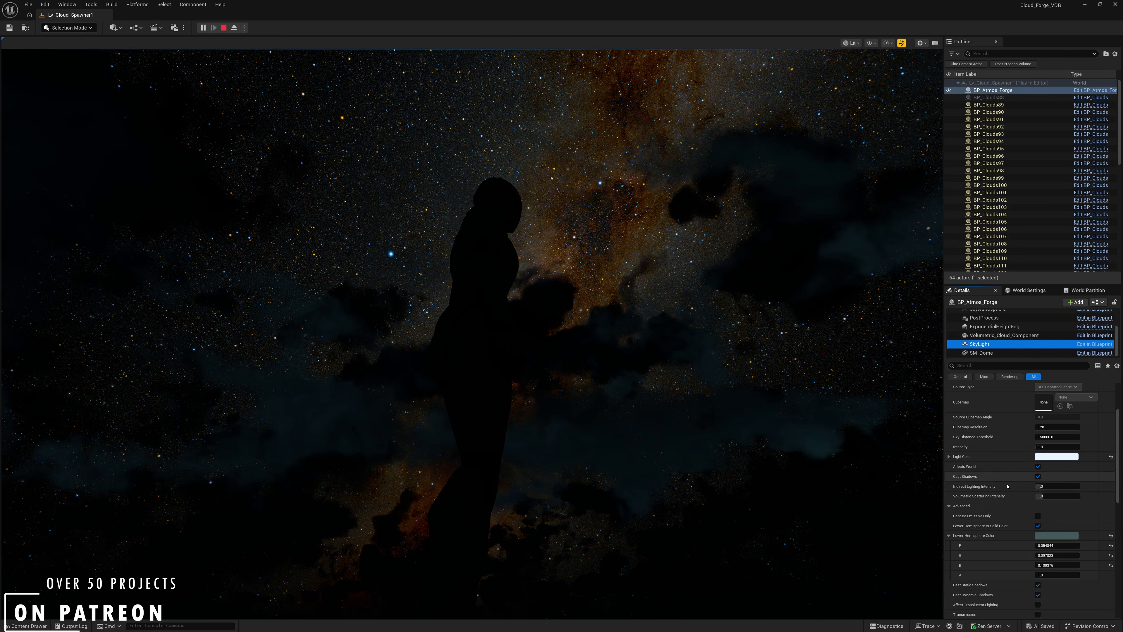
scroll(1016, 498, down, 1)
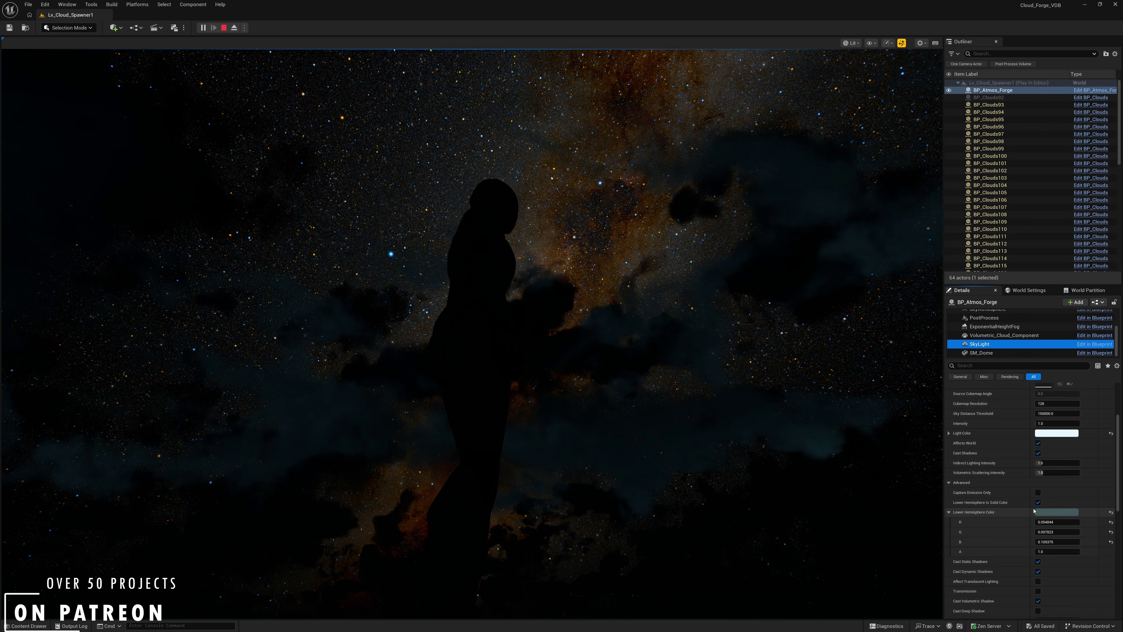
click(1059, 513)
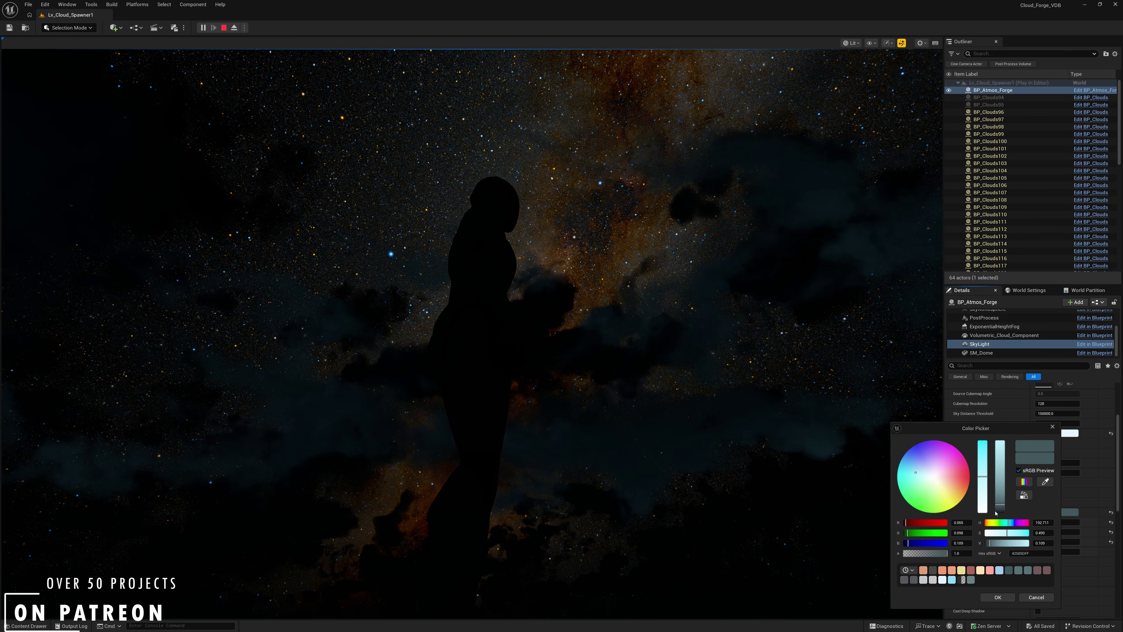
click(998, 597)
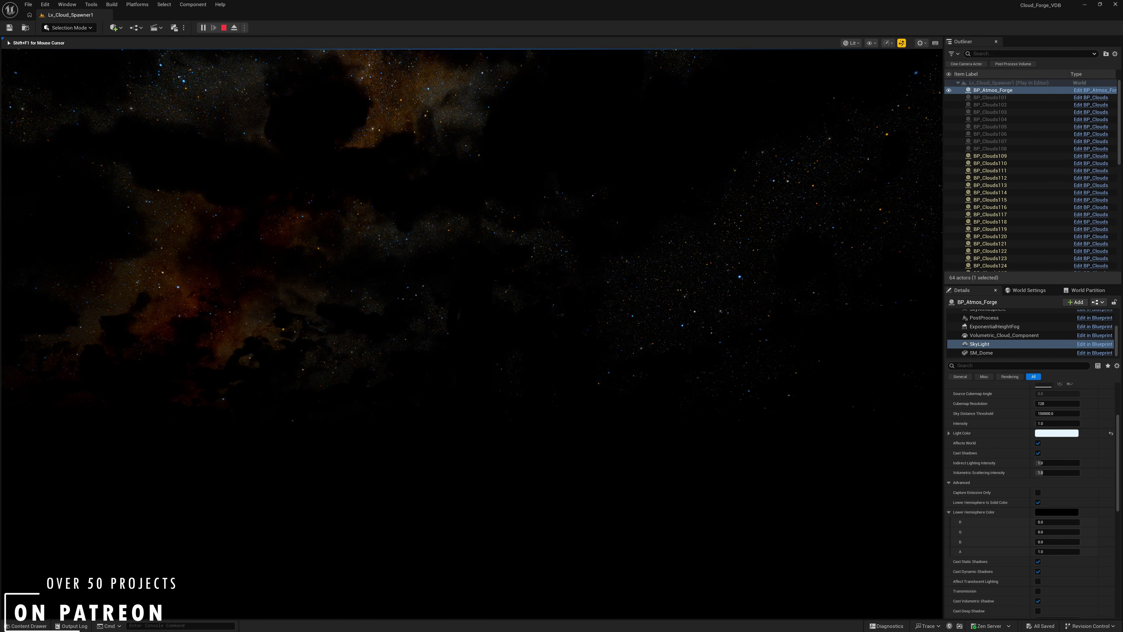
Return to the BP_Atmos_Forge root settings and lower the Light Pitch until the sun sits on the horizon
scroll(1031, 486, up, 5)
scroll(998, 334, up, 2)
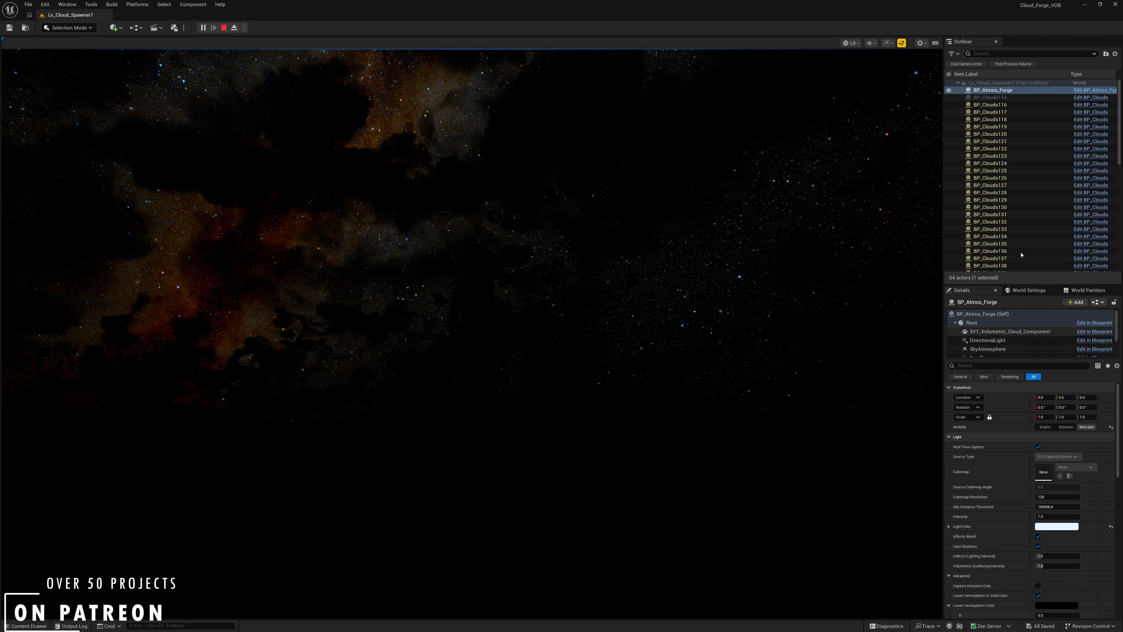
scroll(999, 333, up, 2)
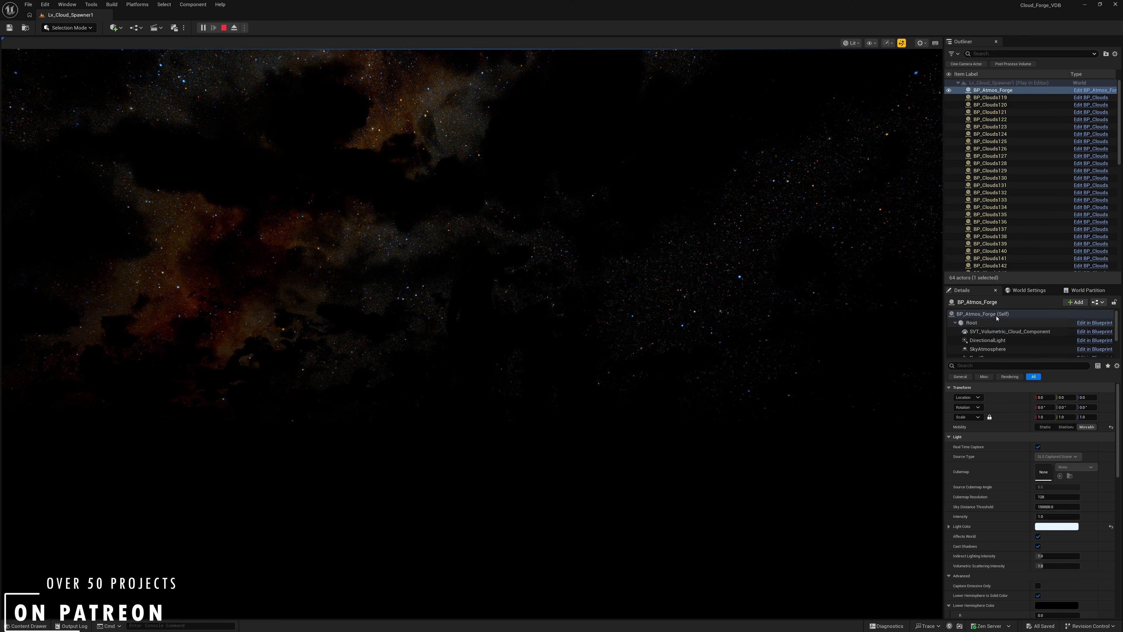
click(986, 314)
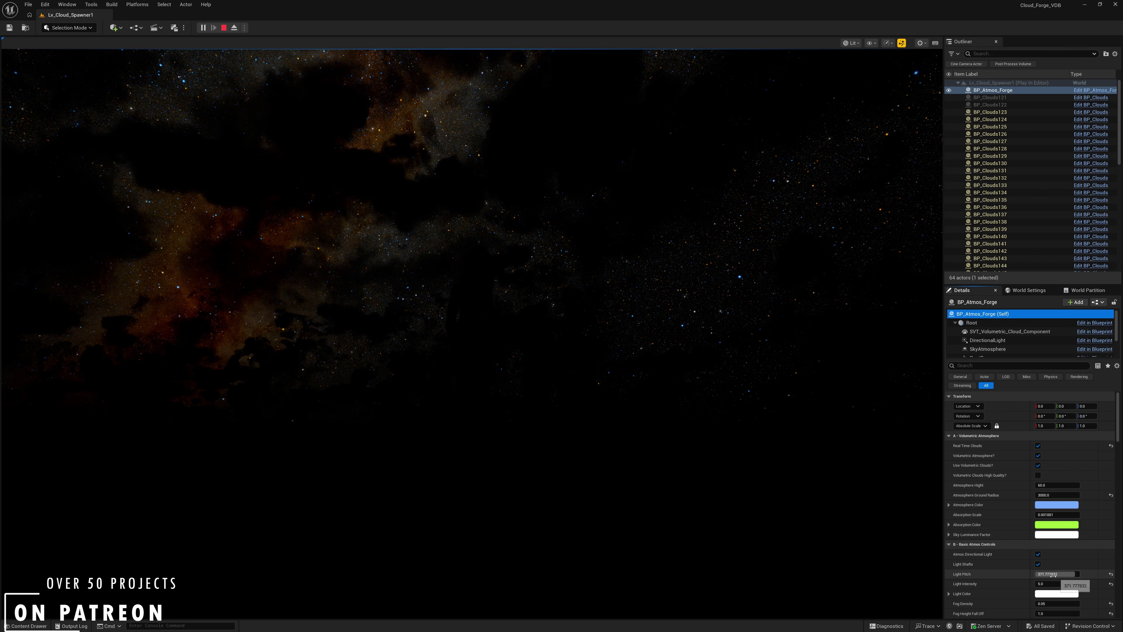
drag(1074, 574, 1039, 574)
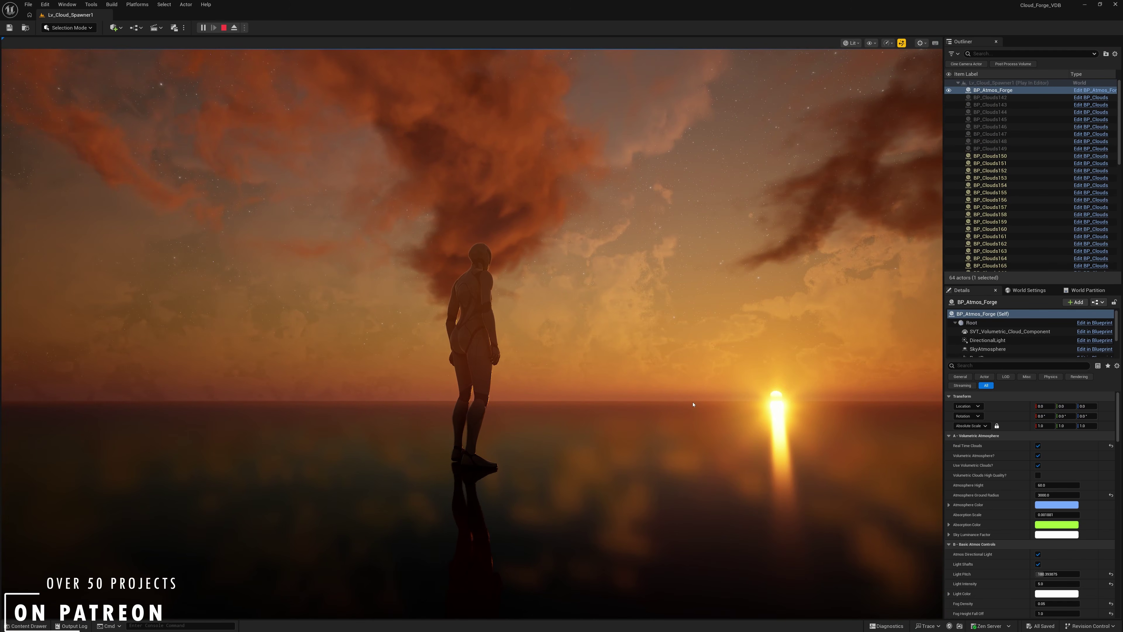
Shift the Light Pitch back to night and view the dark clouds against the stars
drag(1041, 574, 1039, 574)
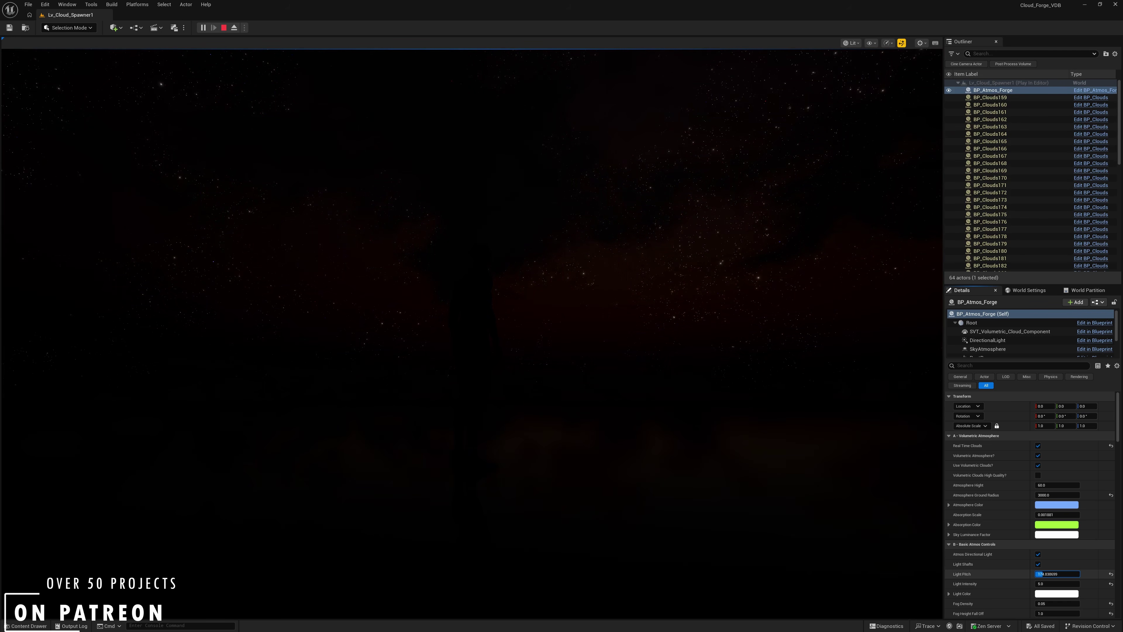
click(755, 424)
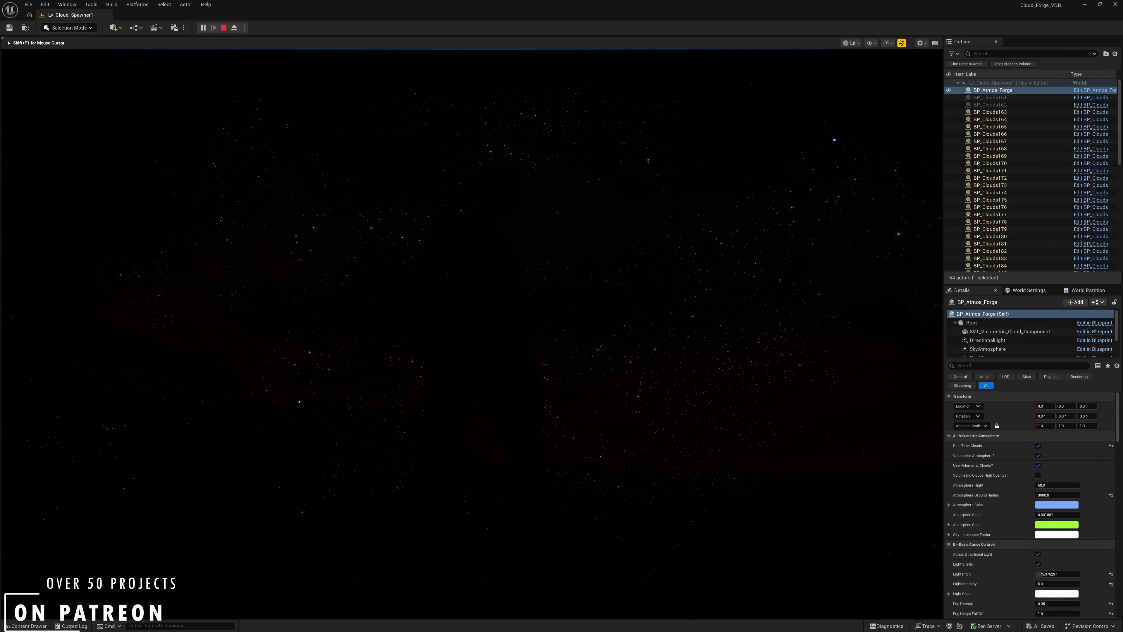
key(shift+F1)
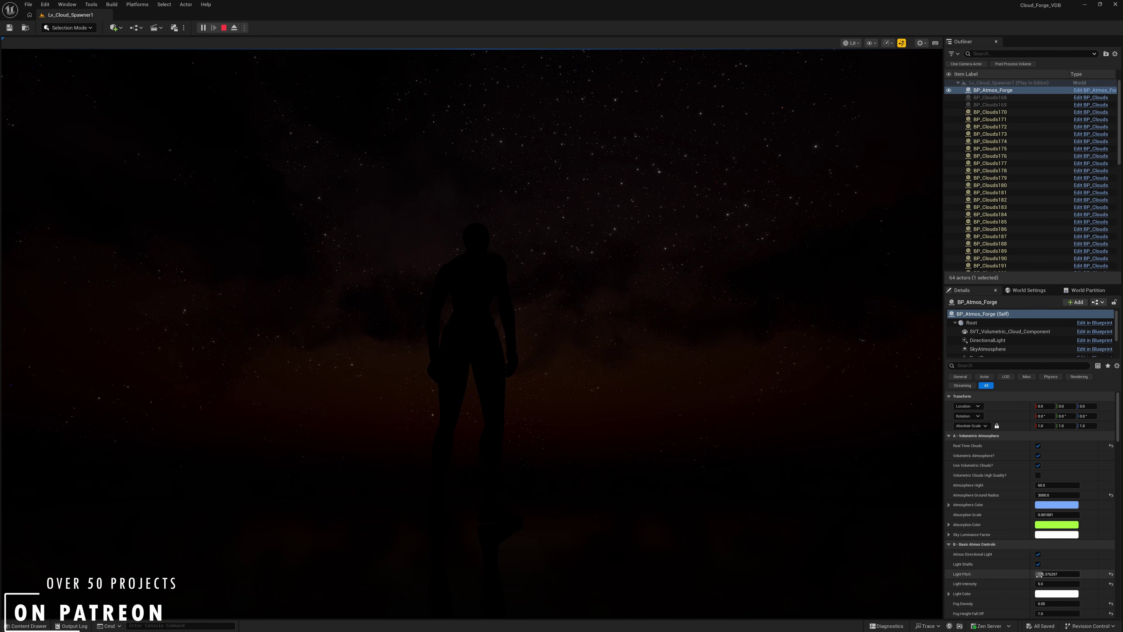
drag(1039, 574, 1036, 573)
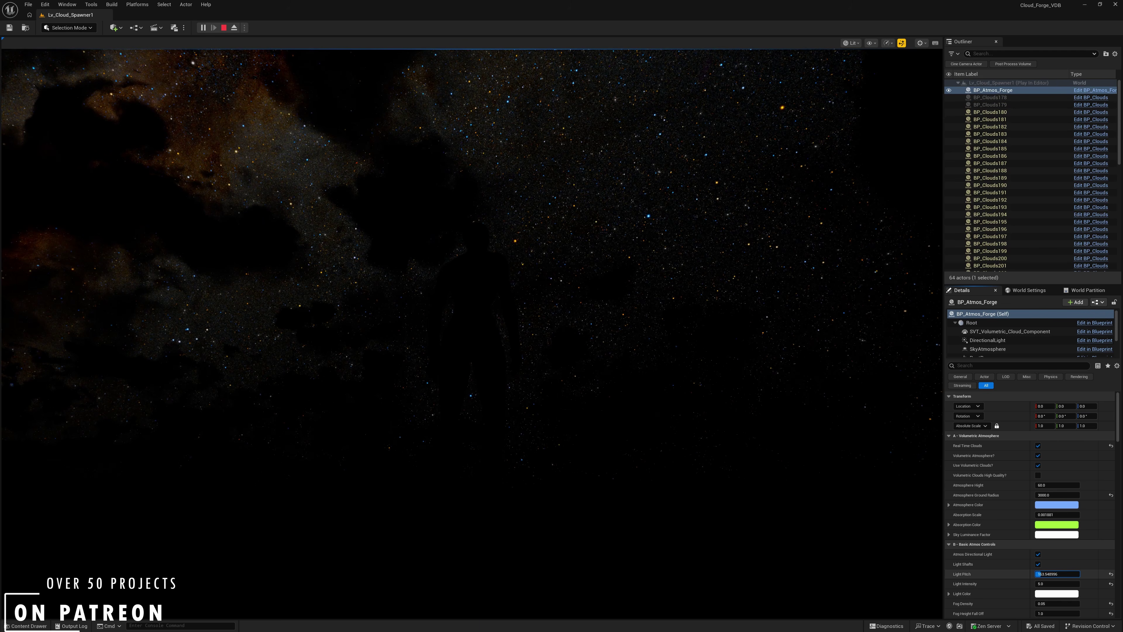
click(663, 376)
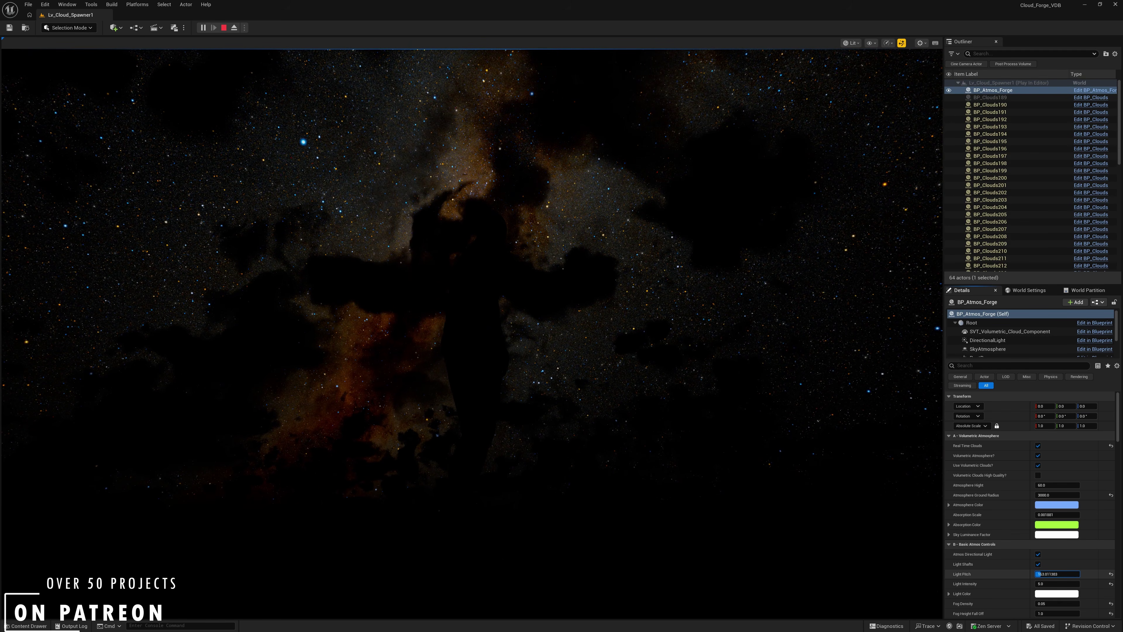
Adjust the Light Pitch to daylight and move the character around to view the sunlit clouds
drag(1037, 574, 1037, 577)
click(741, 494)
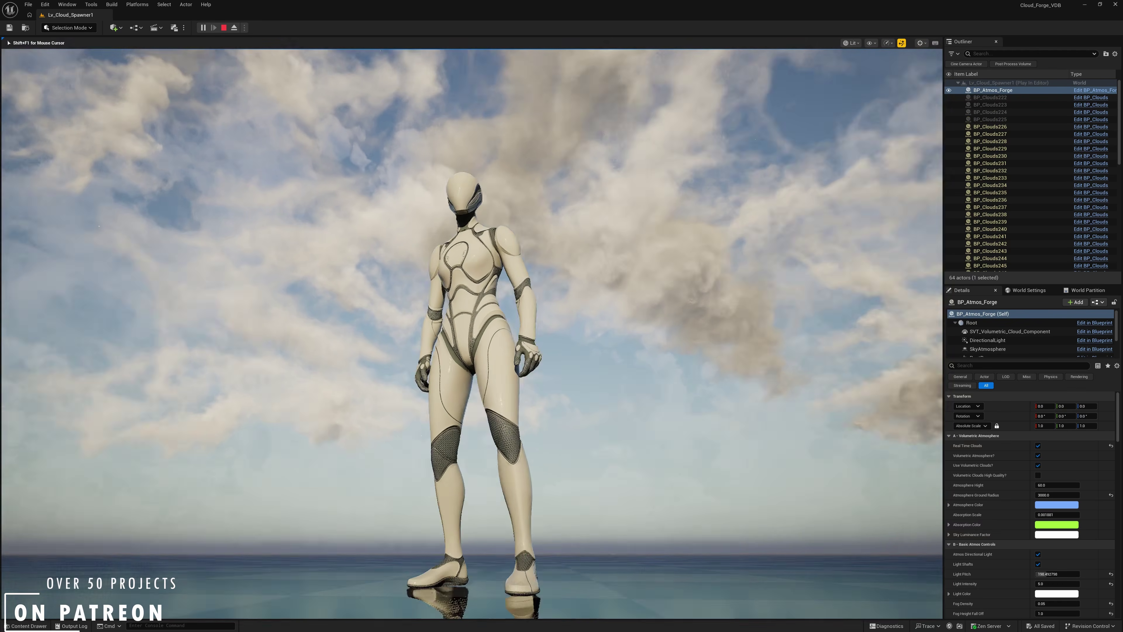
key(w)
key(space)
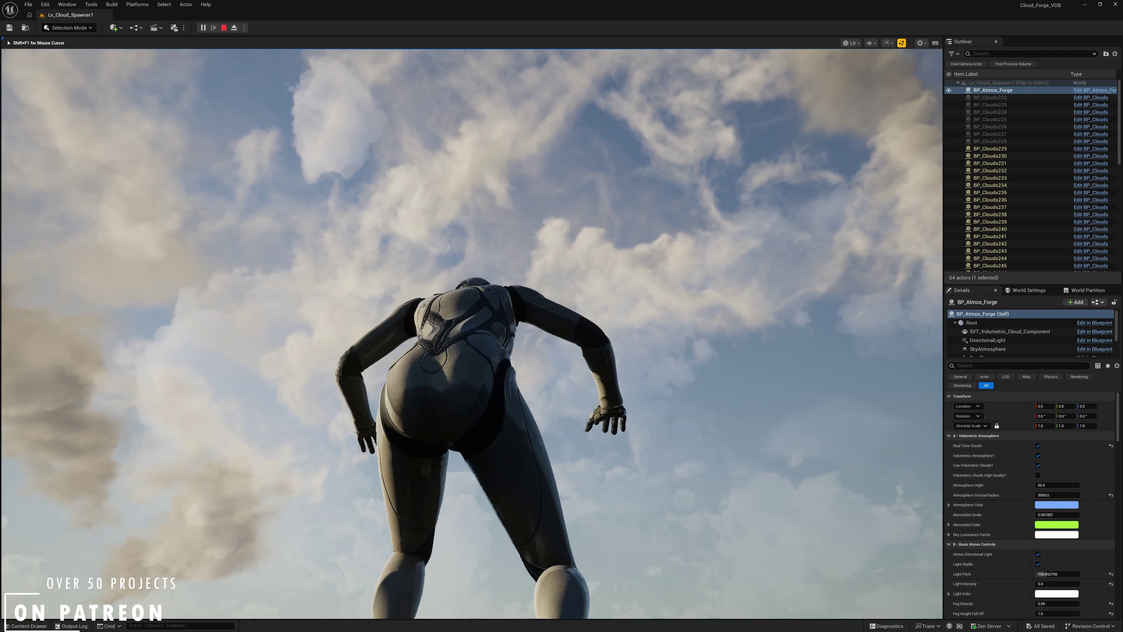
key(w)
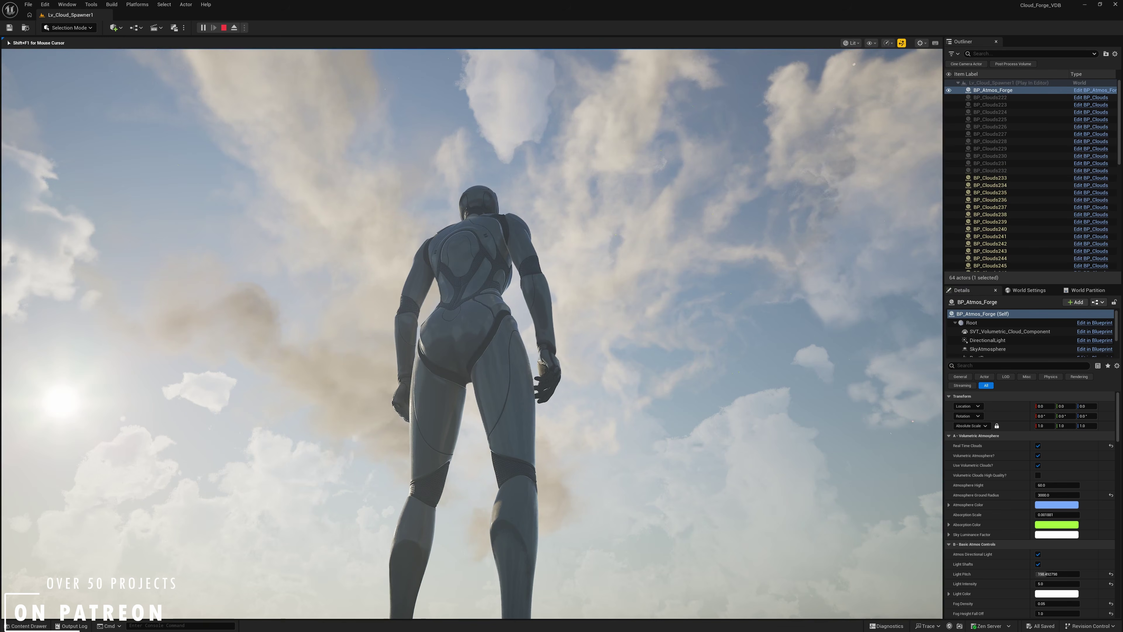
key(w)
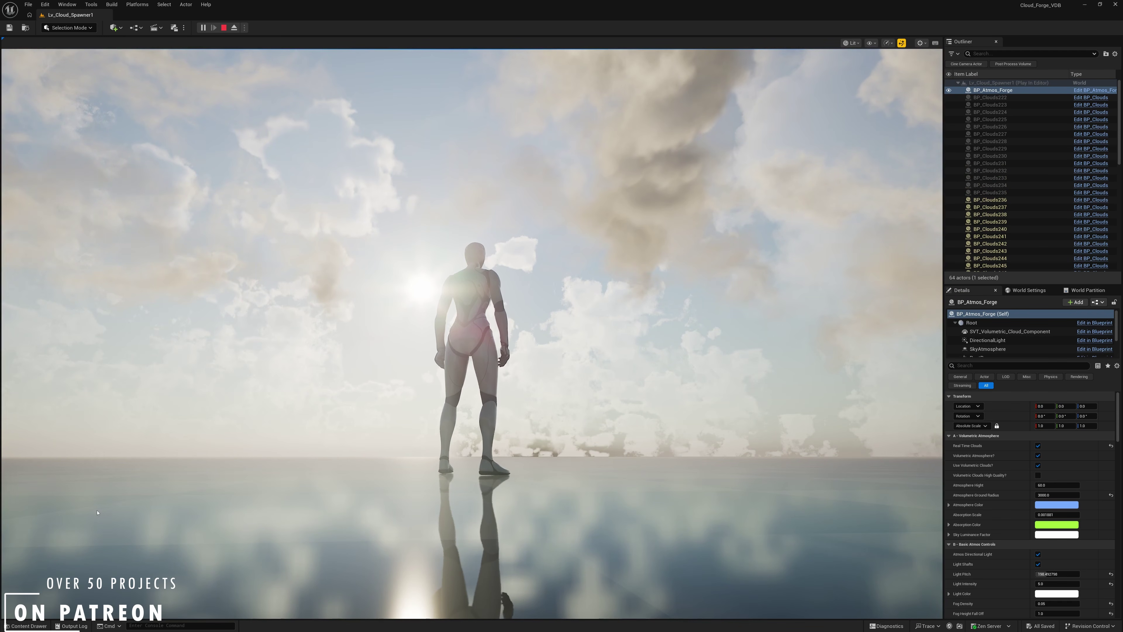
Set the Light Pitch of BP_Atmos_Forge to about 180.39 for a sunset and look over its atmosphere settings
drag(1046, 574, 1041, 574)
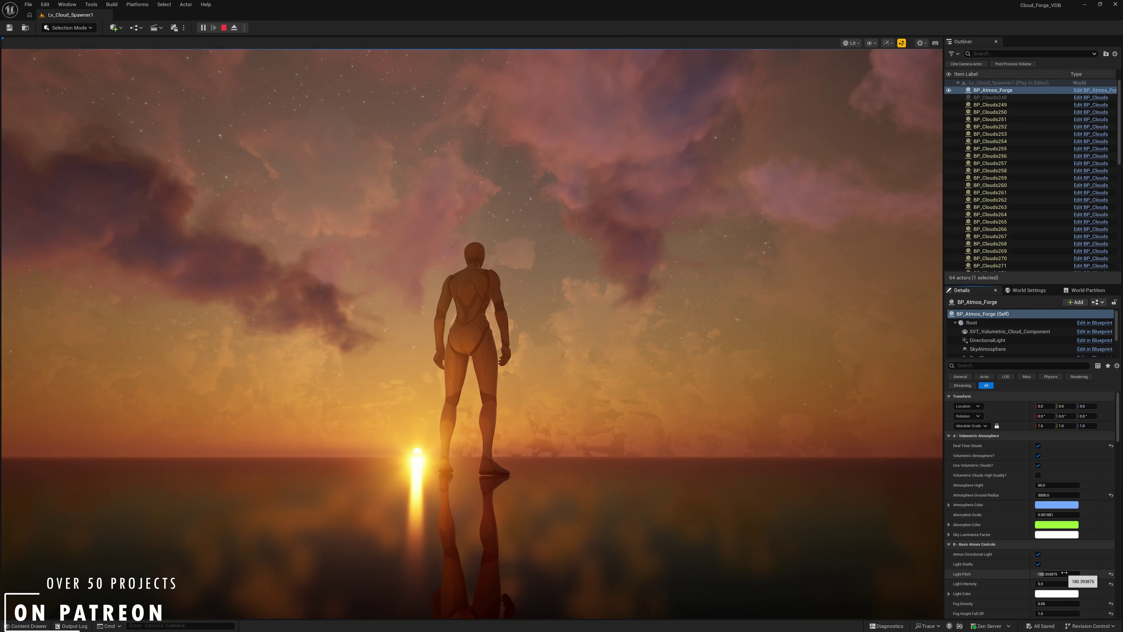
scroll(1007, 512, down, 1)
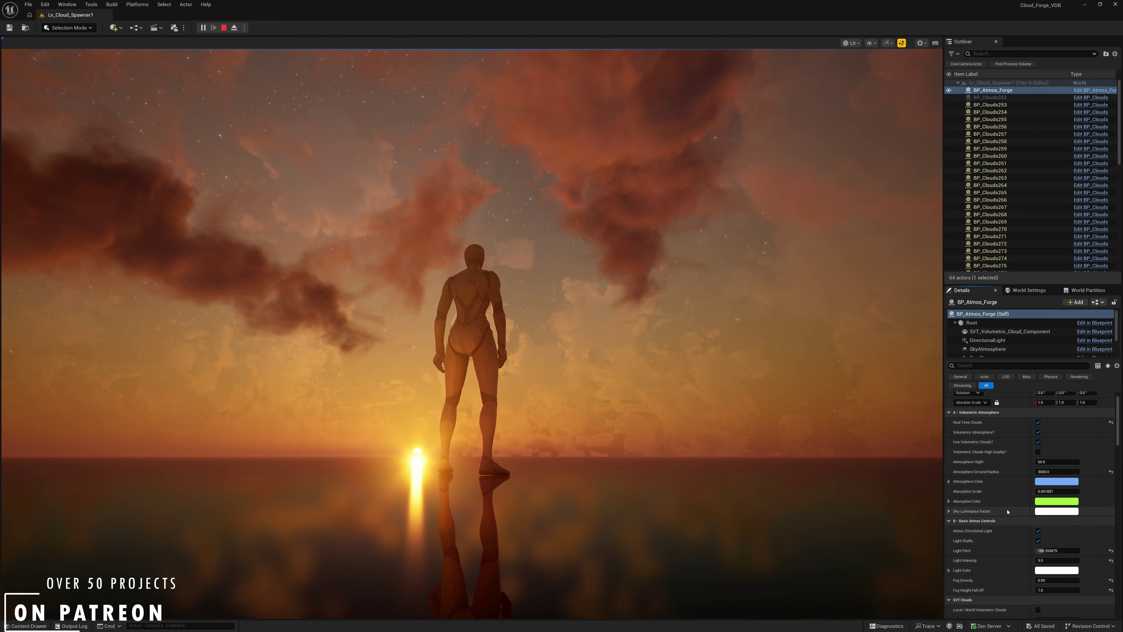
scroll(1015, 494, up, 2)
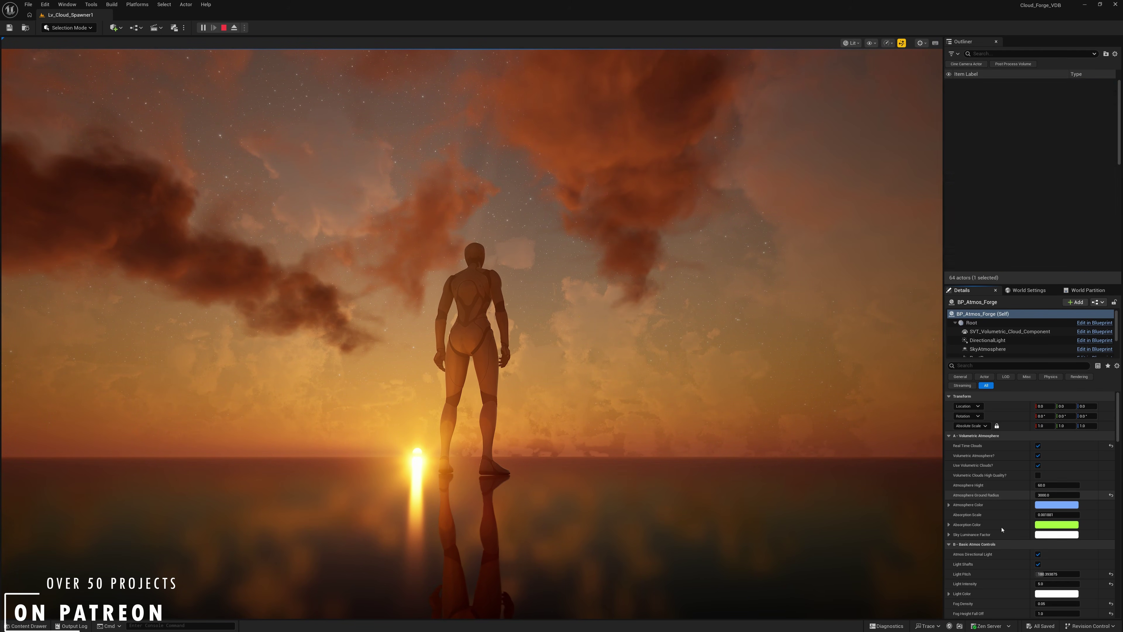
Search the BP_Atmos_Forge settings for "angle" and look through the unfiltered Volumetric Atmosphere and Basic Atmos Controls settings
scroll(1008, 510, down, 10)
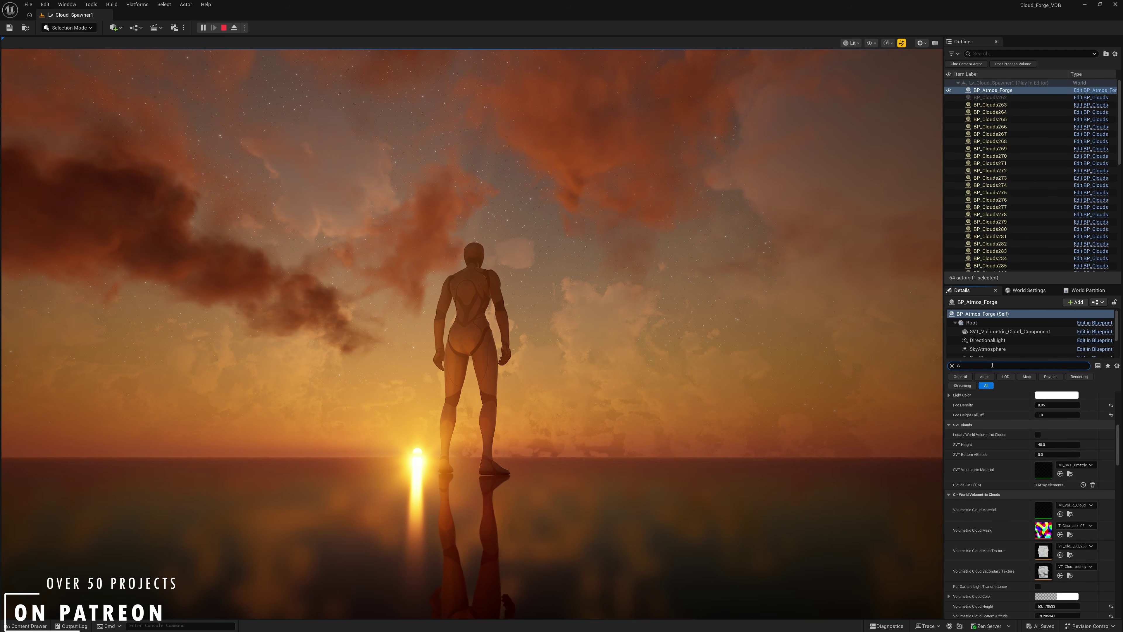
key(ctrl+a)
text(angle)
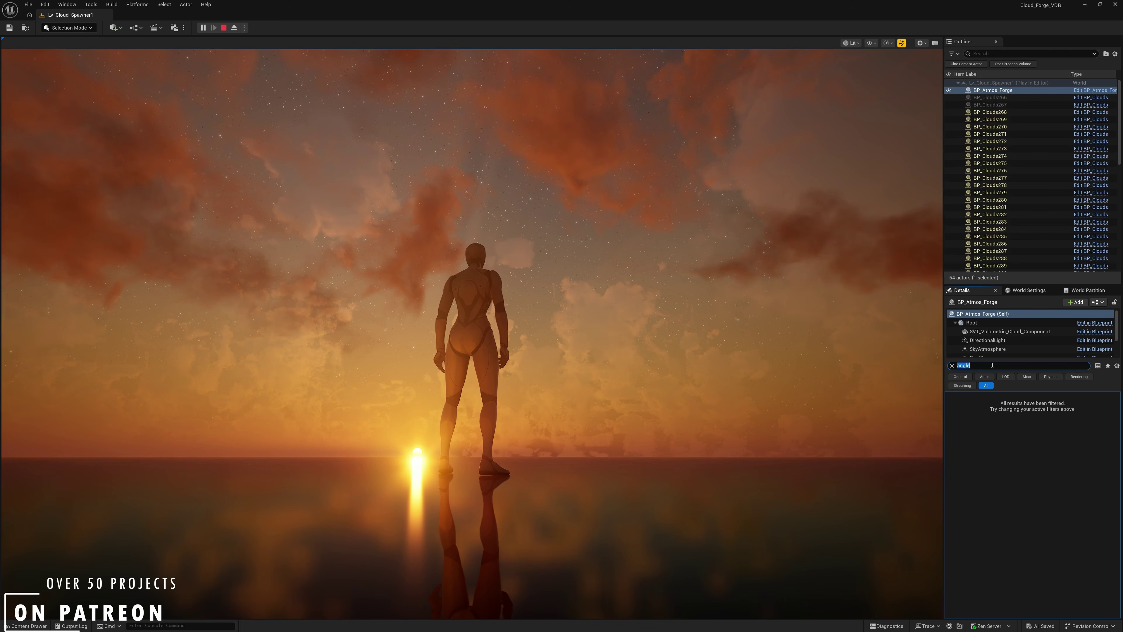
key(BackSpace)
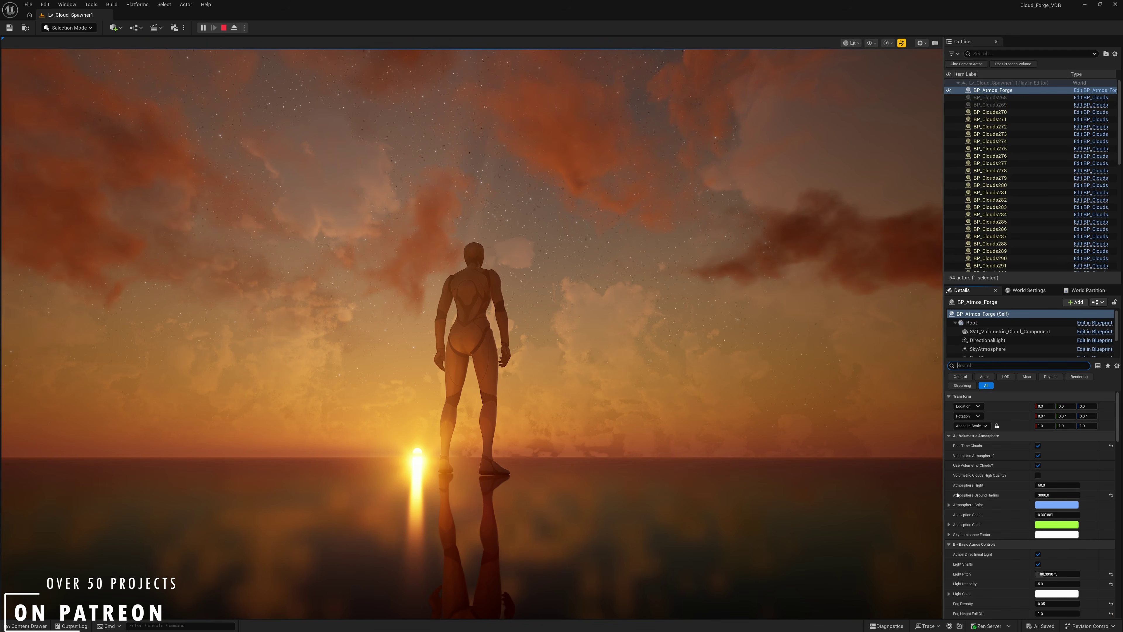
scroll(995, 535, down, 3)
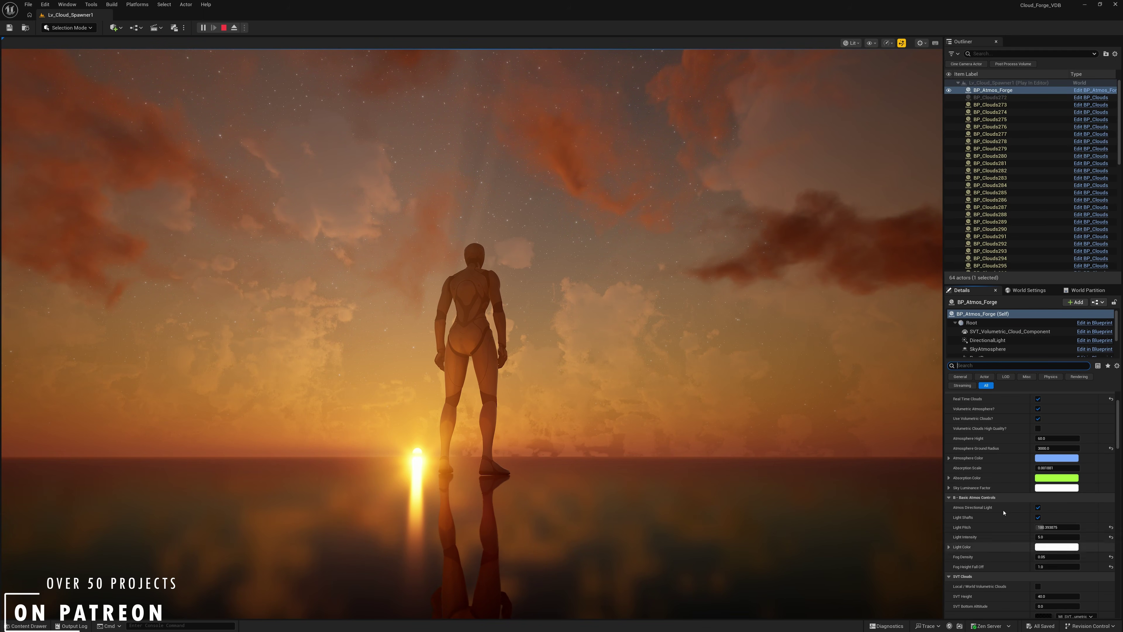
scroll(977, 575, down, 1)
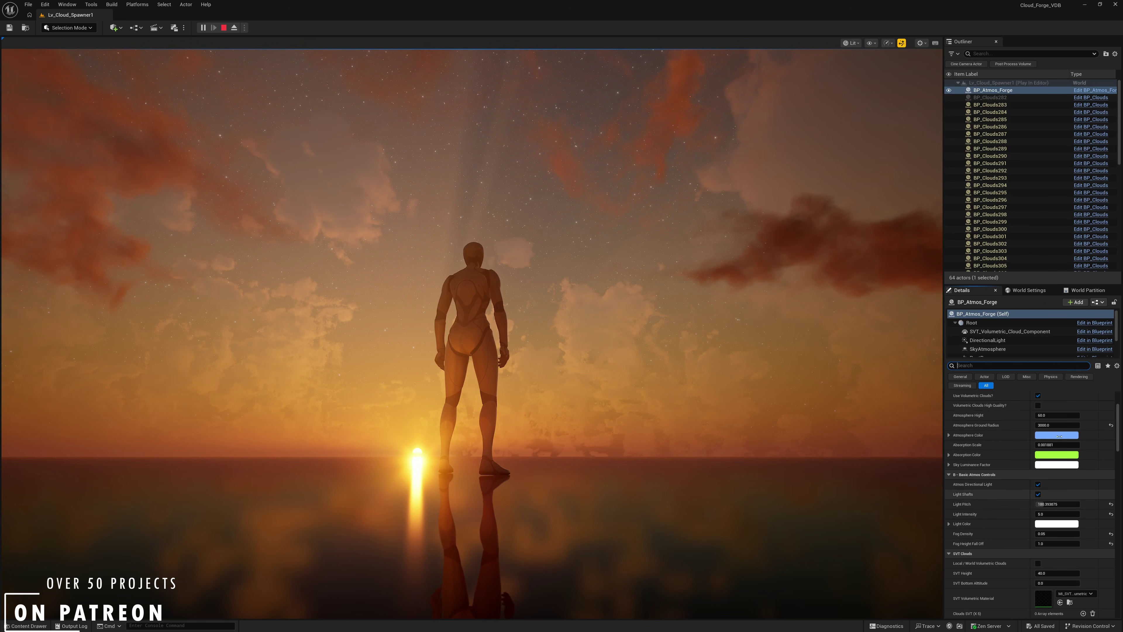
scroll(1034, 349, down, 1)
Increase the Source Angle of the DirectionalLight to enlarge the sun disc, and move the character to view it
click(1016, 329)
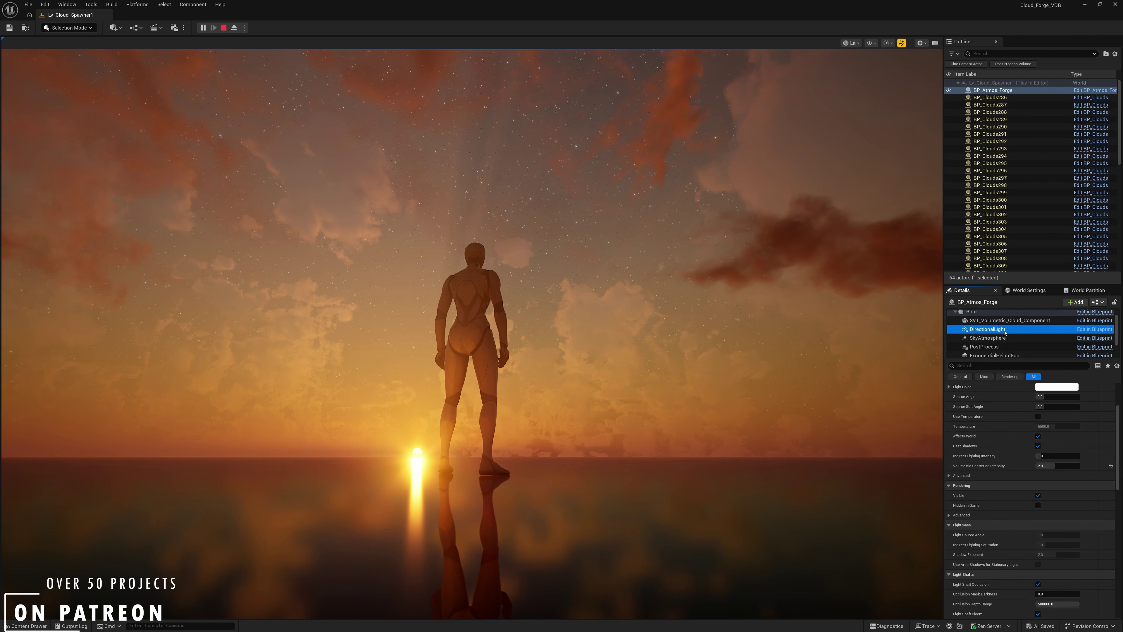
scroll(1024, 467, up, 3)
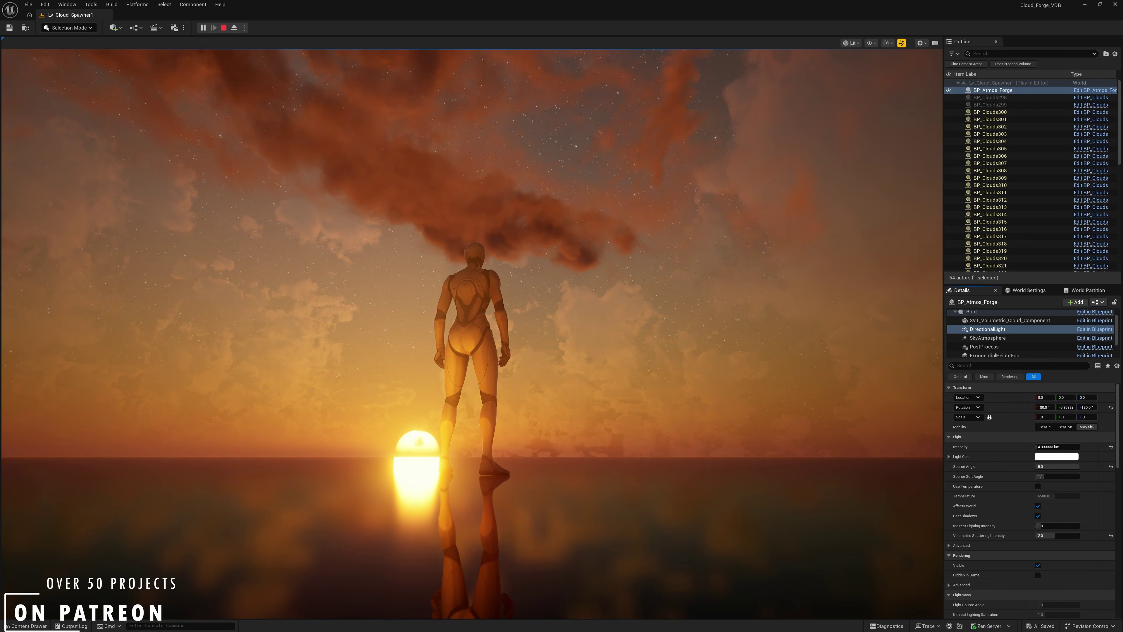
key(a)
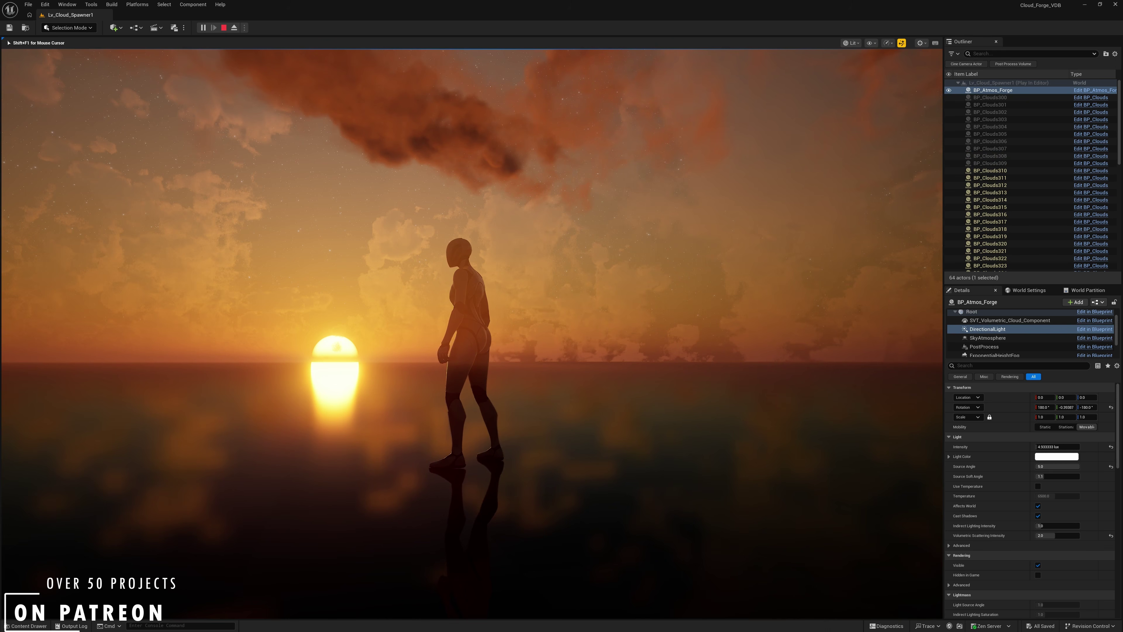
Return to the BP_Atmos_Forge root settings and raise the Light Pitch to full daylight to view the sun through the clouds
scroll(976, 324, up, 1)
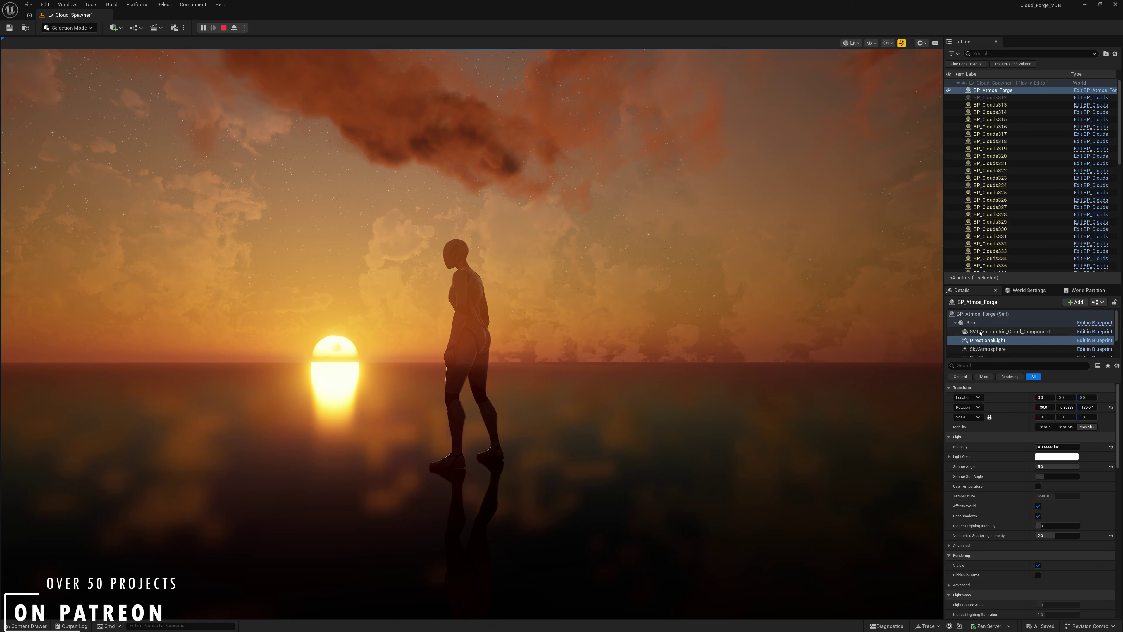
click(978, 316)
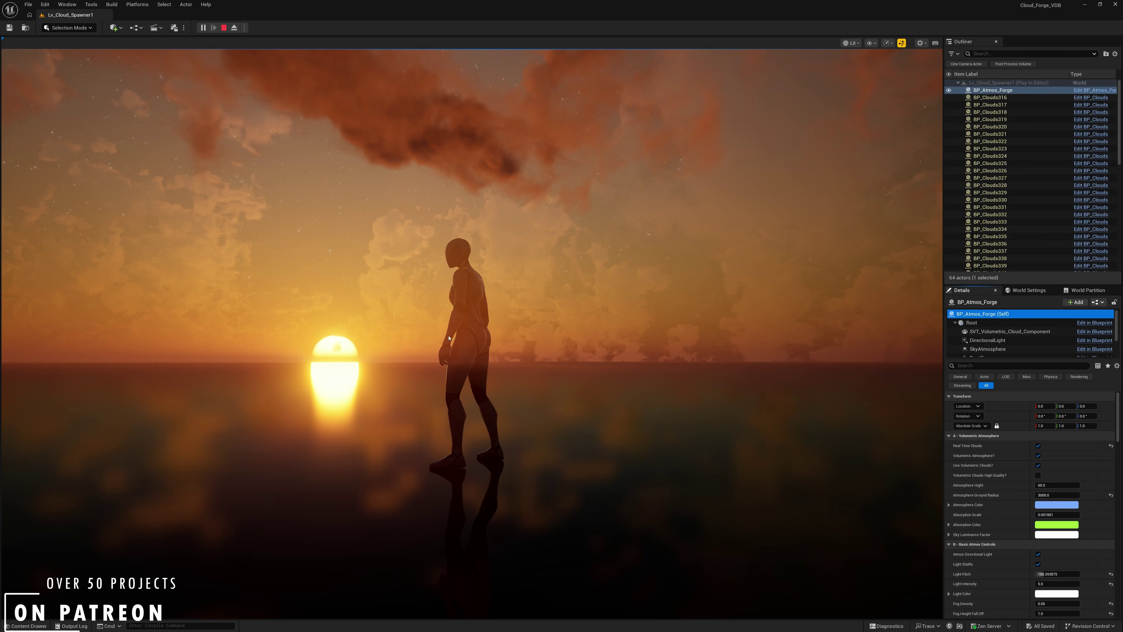
drag(1043, 574, 1073, 574)
click(640, 442)
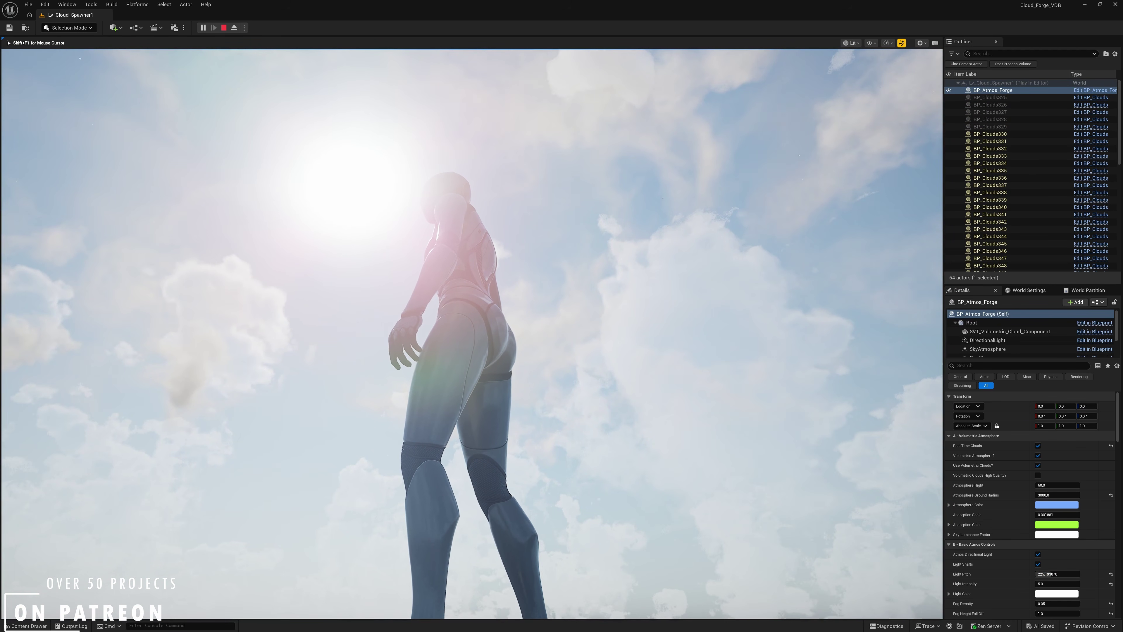
Lower the Light Pitch until the sun hangs just above the horizon and move the character around to view the golden clouds
mouse_move(1054, 574)
mouse_down()
mouse_move(1028, 574)
mouse_move(1046, 574)
mouse_up()
click(663, 398)
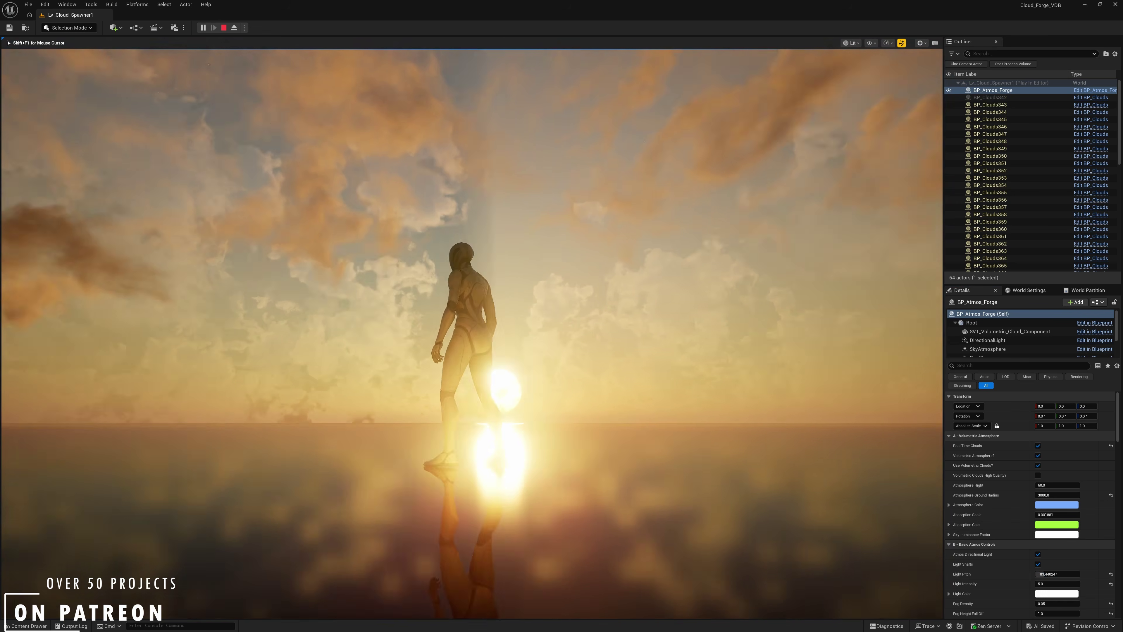
key(a)
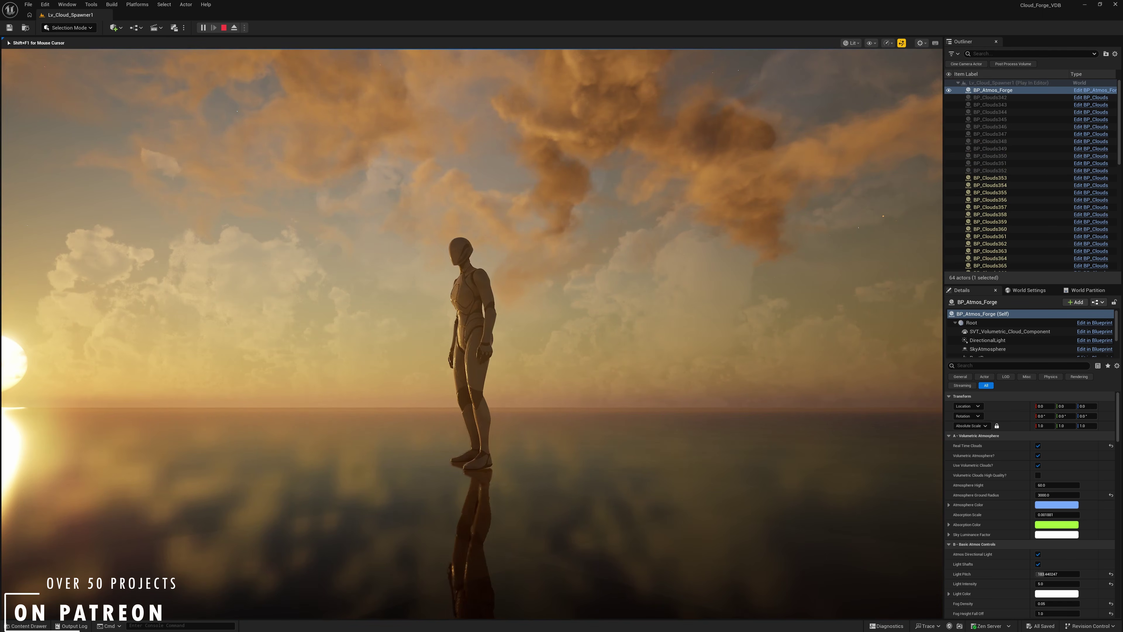
key(d)
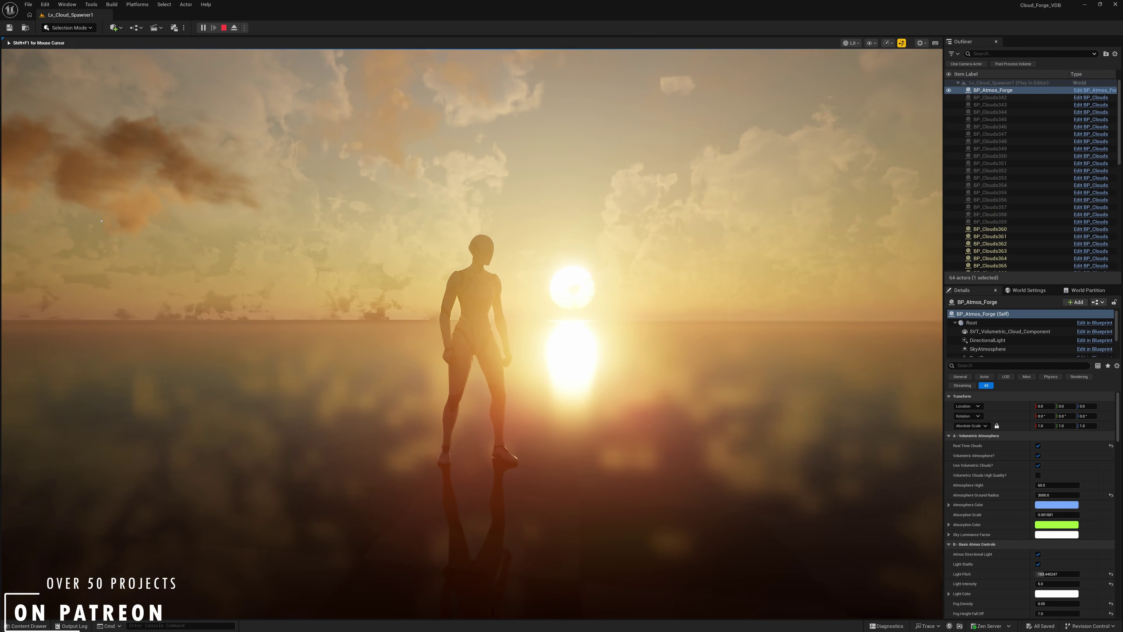
key(d)
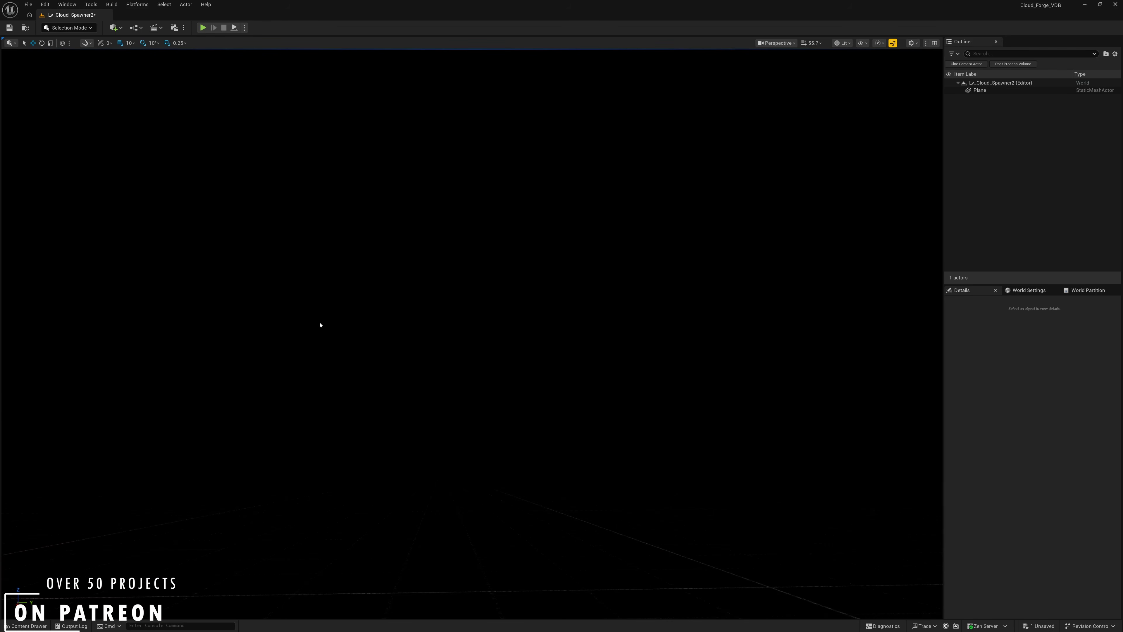
mouse_move(320, 325)
right_down()
mouse_move(323, 334)
mouse_move(321, 312)
right_up()
key(ctrl+space)
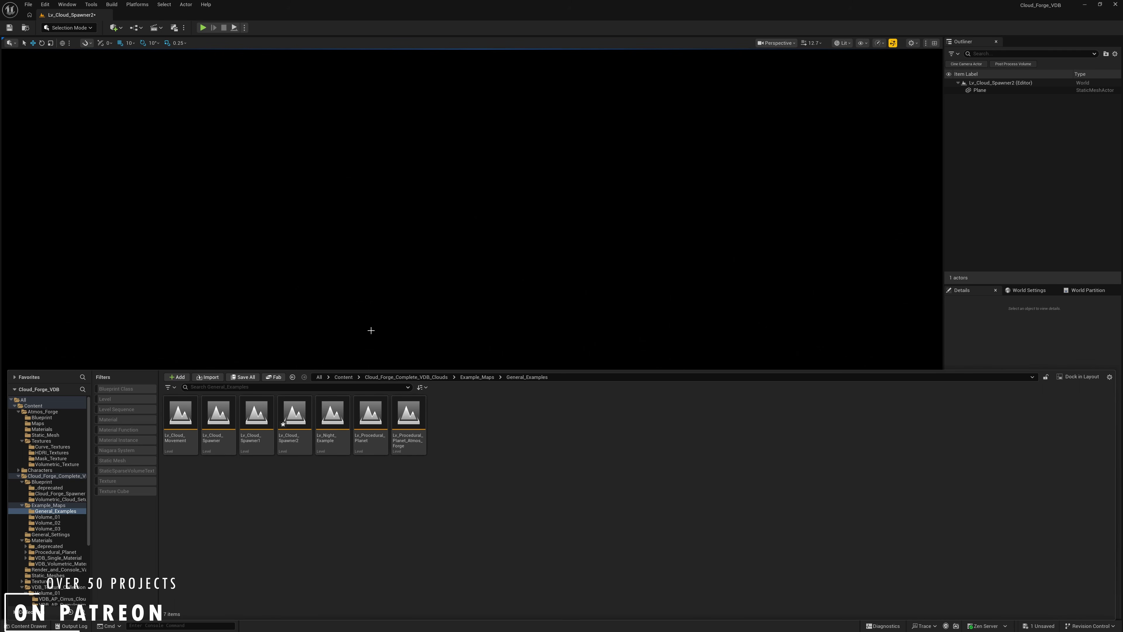
click(306, 307)
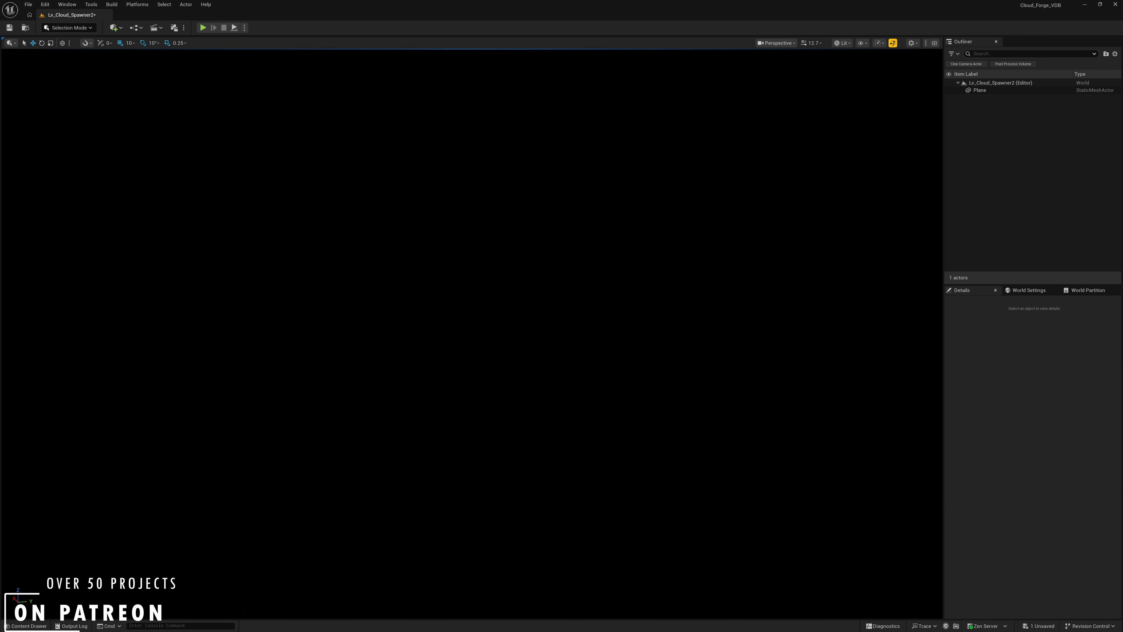
Select the Plane in the Lv_Cloud_Spawner2 level and frame its whole surface in the viewport
click(980, 91)
key(f)
right_drag(564, 245, 526, 284)
key(w)
scroll(565, 245, down, 2)
scroll(563, 246, down, 14)
key(s)
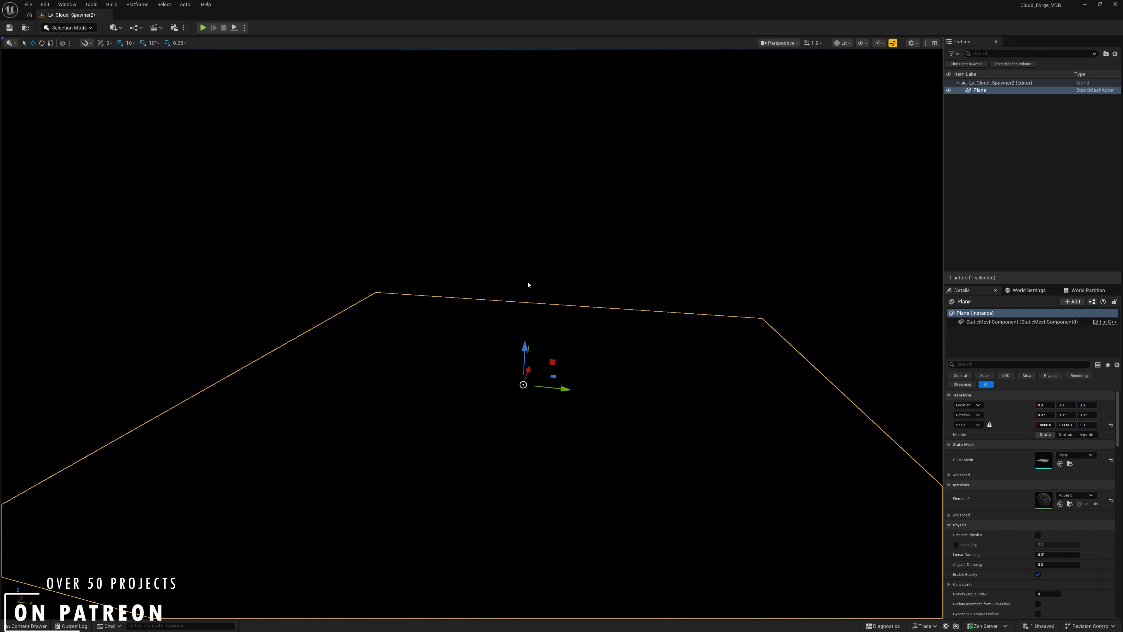
Place the BP_Atmos_Forge blueprint from the Atmos_Forge Blueprint folder into the level to light the sky
key(ctrl+space)
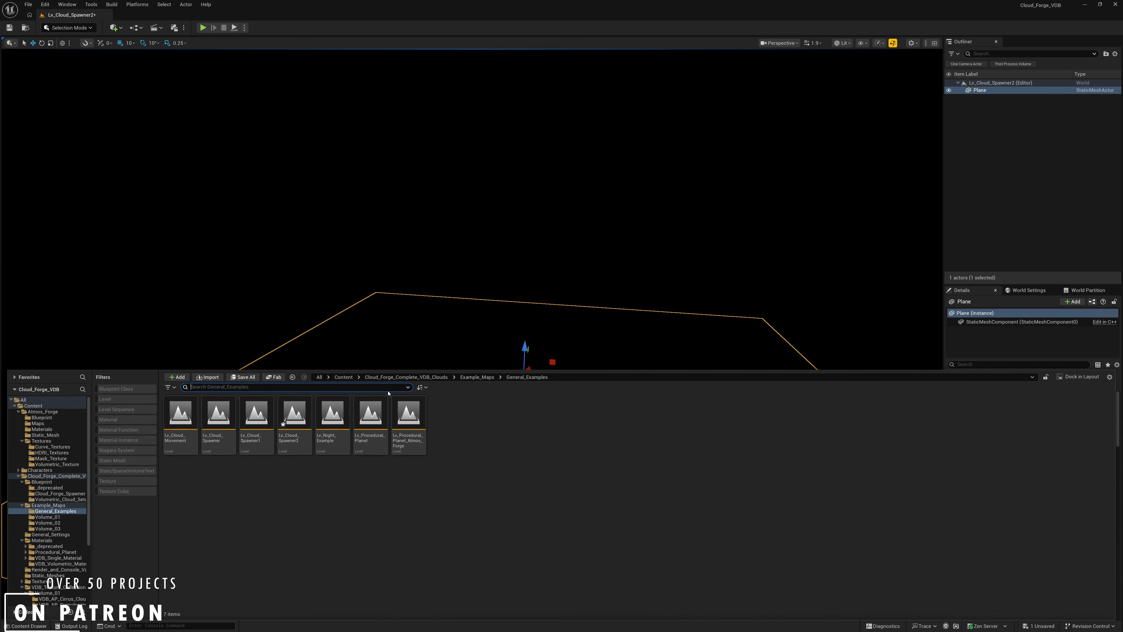
click(343, 377)
double_click(197, 434)
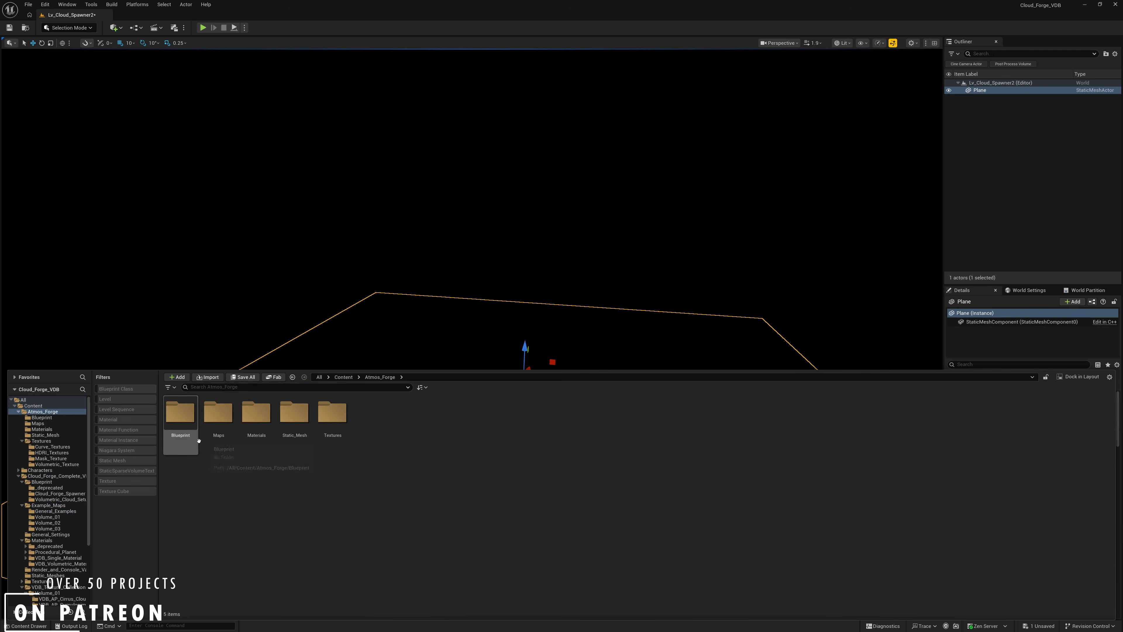
double_click(197, 447)
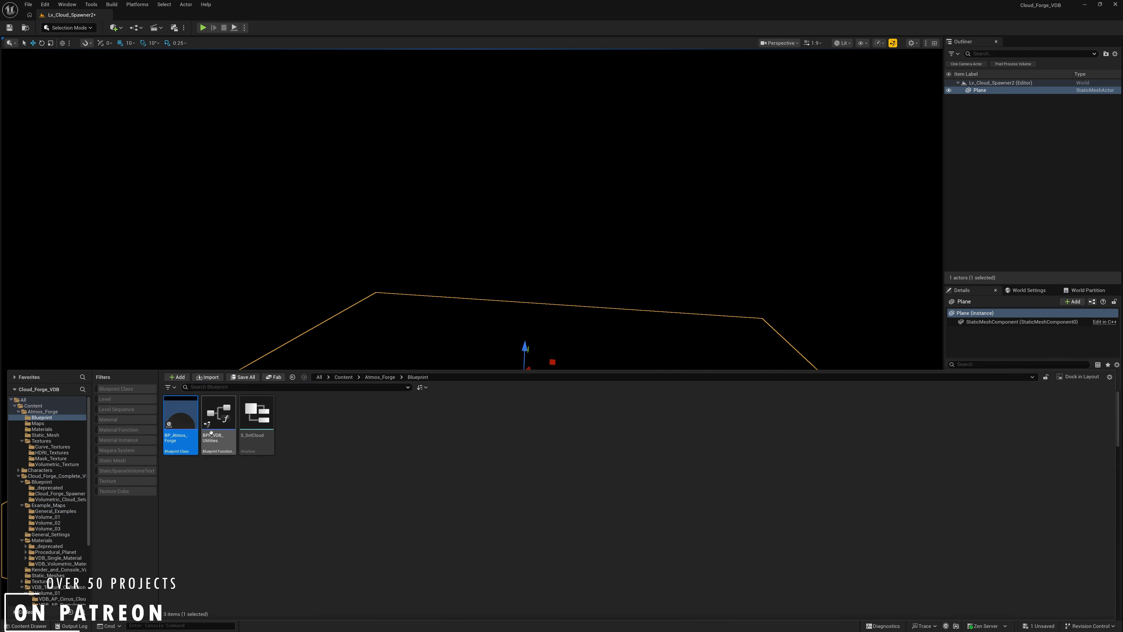
drag(179, 430, 483, 314)
right_drag(484, 314, 548, 338)
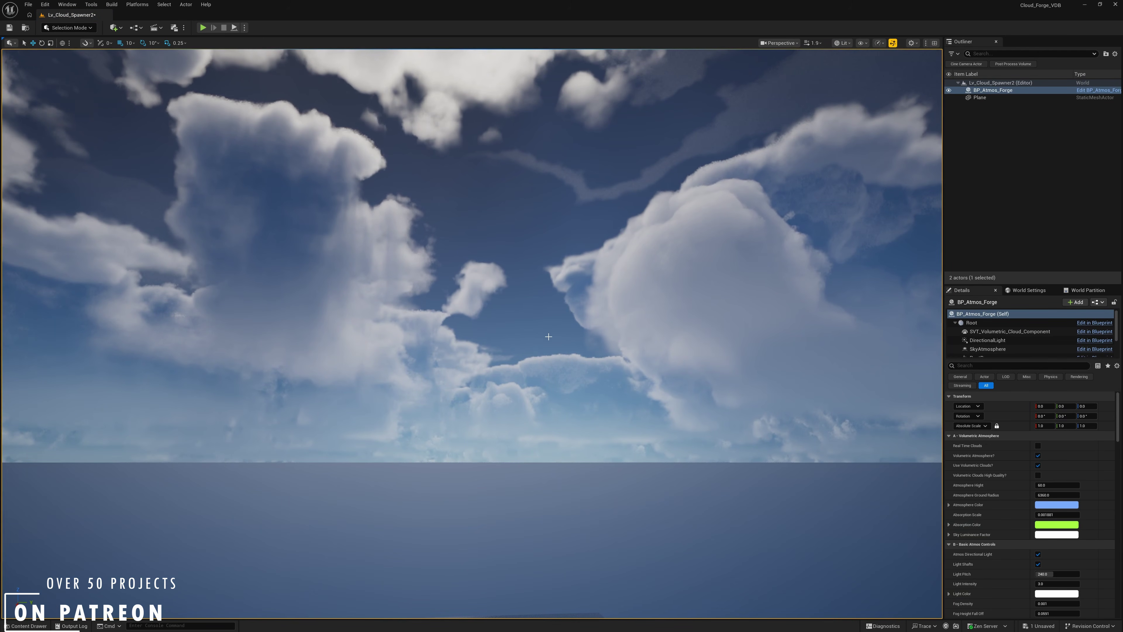
Place BP_Cloud_Forge_VDB from the Cloud_Forge_Complete_VDB_Clouds Blueprint folder into the level over the plane
right_drag(548, 338, 545, 367)
key(ctrl+space)
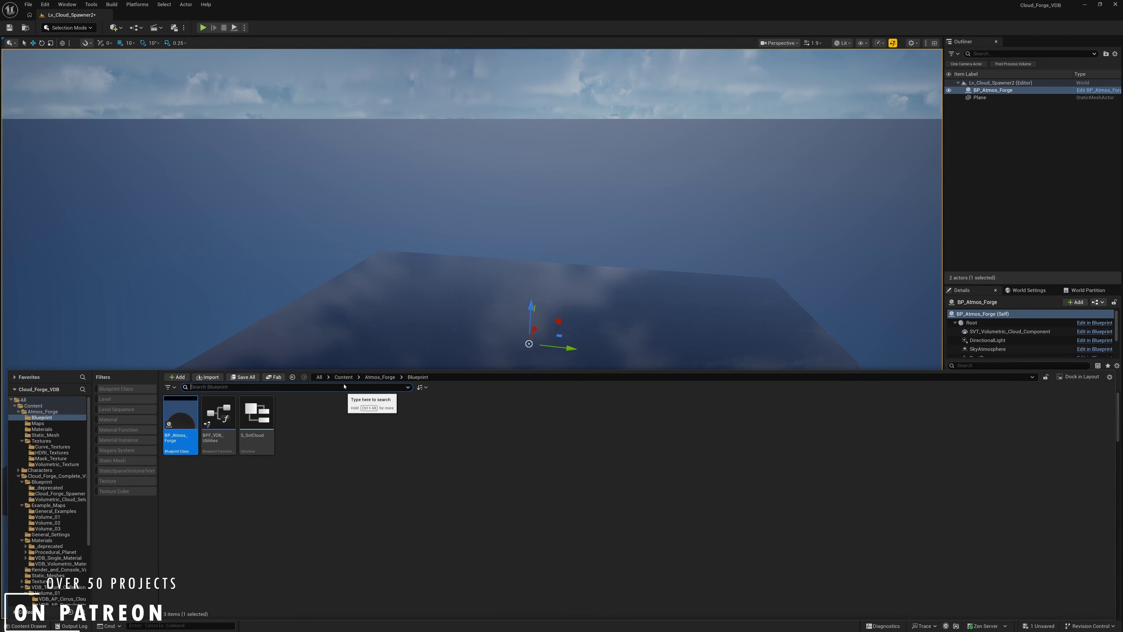
click(343, 377)
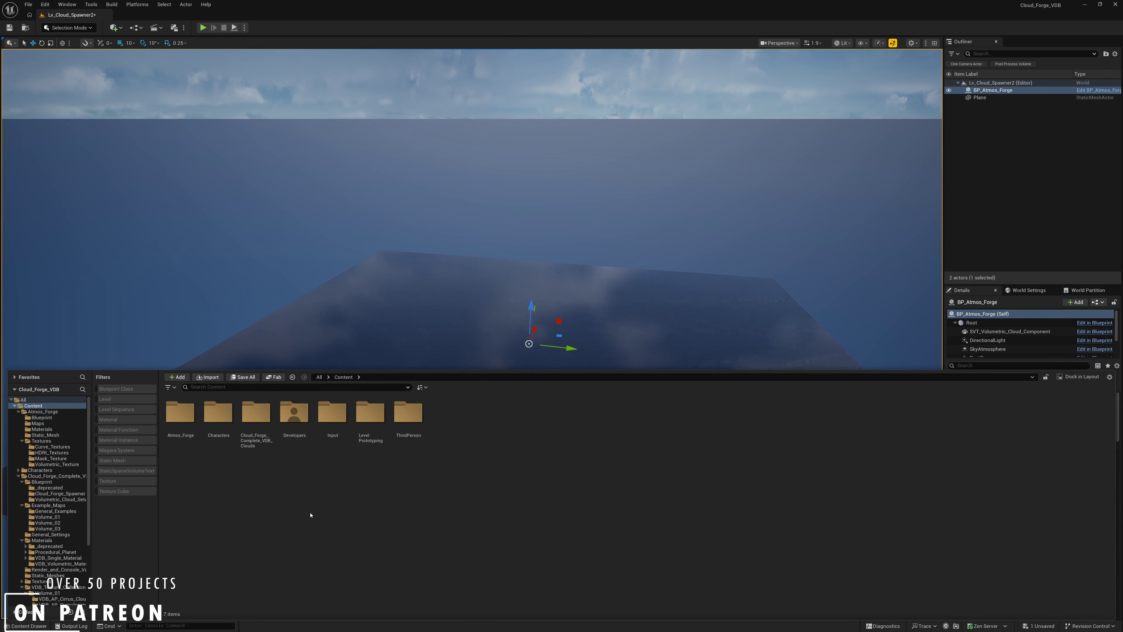
double_click(257, 418)
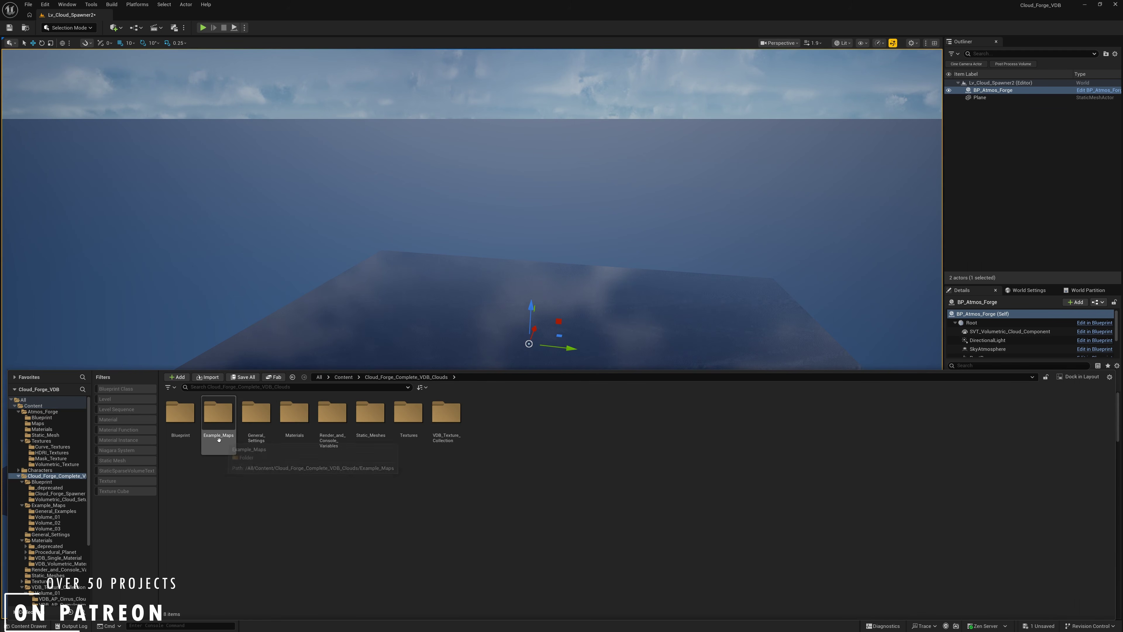
click(191, 430)
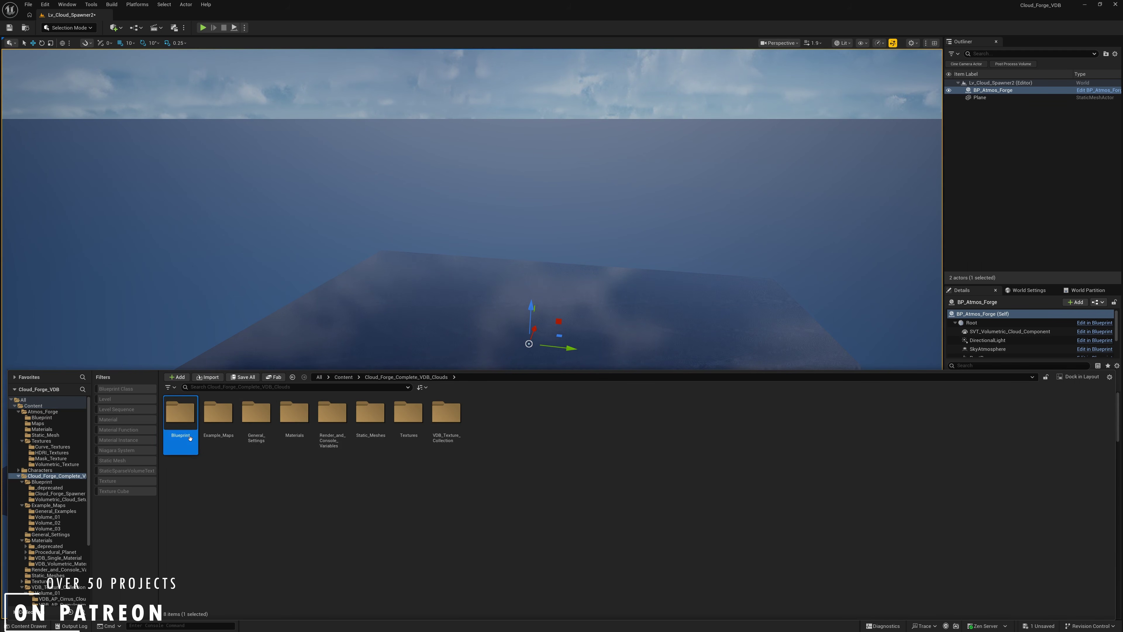
double_click(190, 436)
click(285, 438)
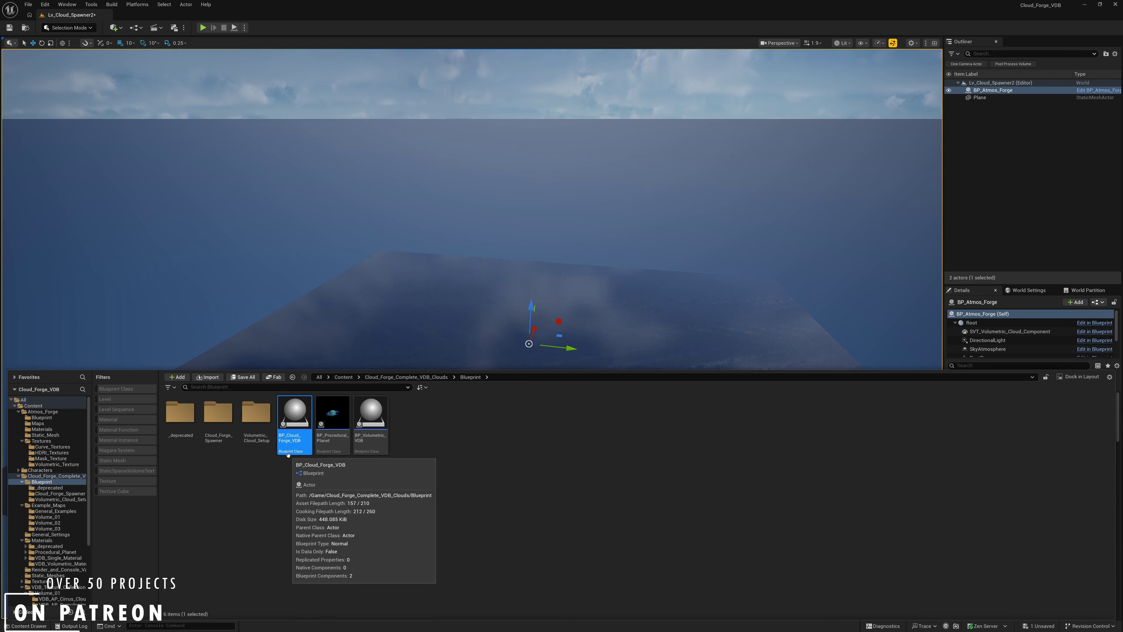
drag(300, 403, 502, 341)
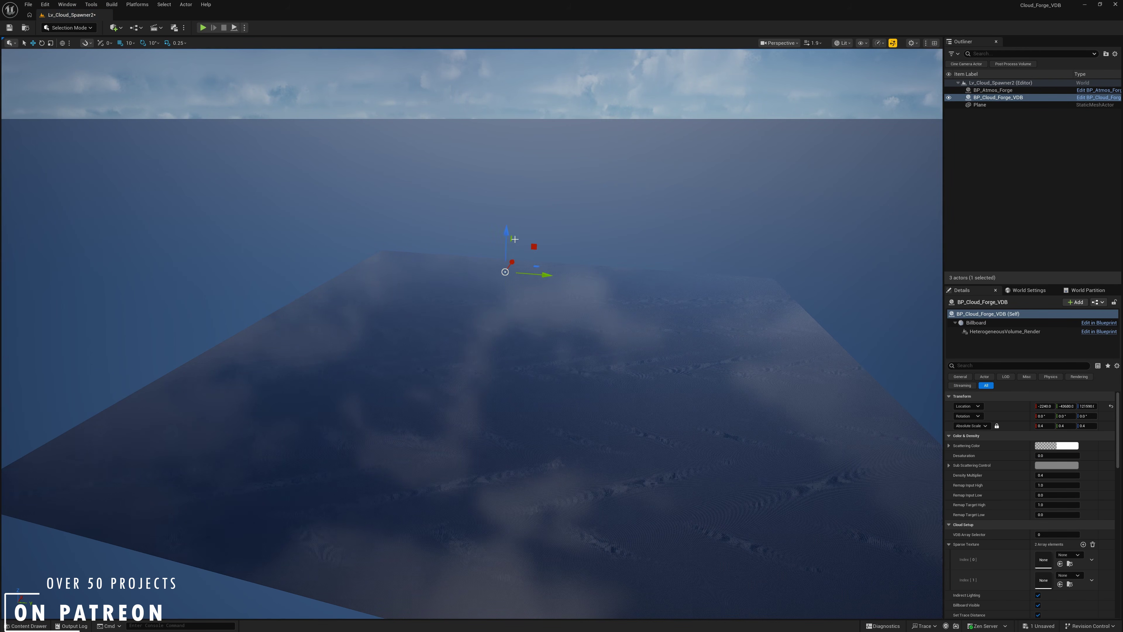
Frame the placed BP_Cloud_Forge_VDB actor and set its scale to 100
key(f)
right_drag(519, 236, 526, 207)
right_drag(349, 427, 338, 426)
text(100)
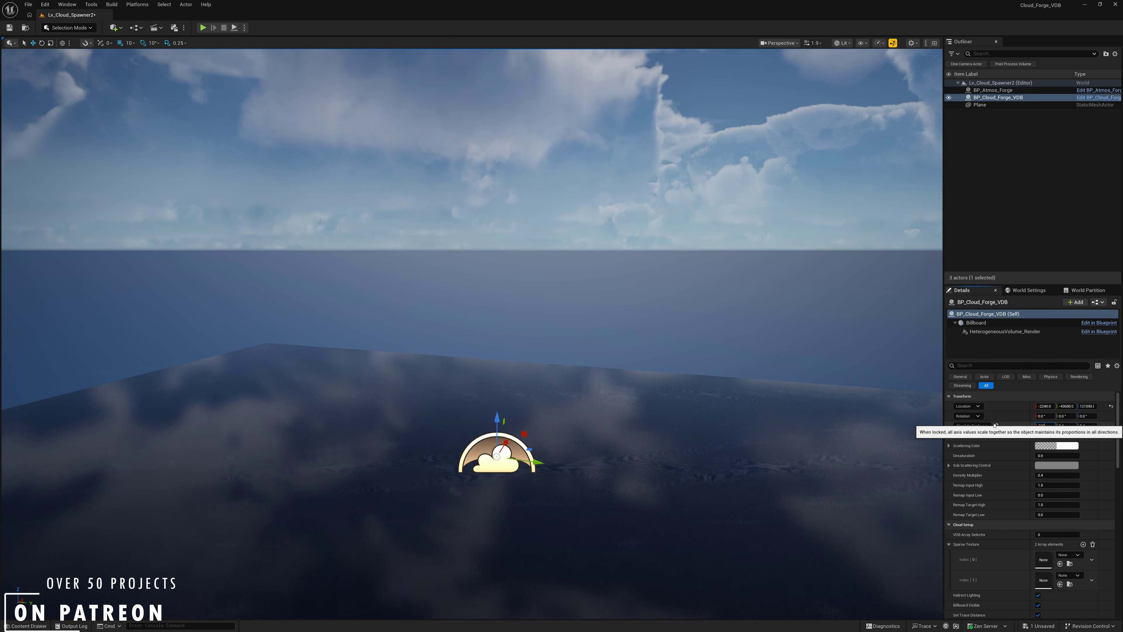
key(Return)
Assign a cloud VDB to index 0 of the Sparse Texture array and bring the rendered cloud into view
right_drag(614, 324, 624, 328)
scroll(624, 327, down, 2)
scroll(1003, 528, down, 3)
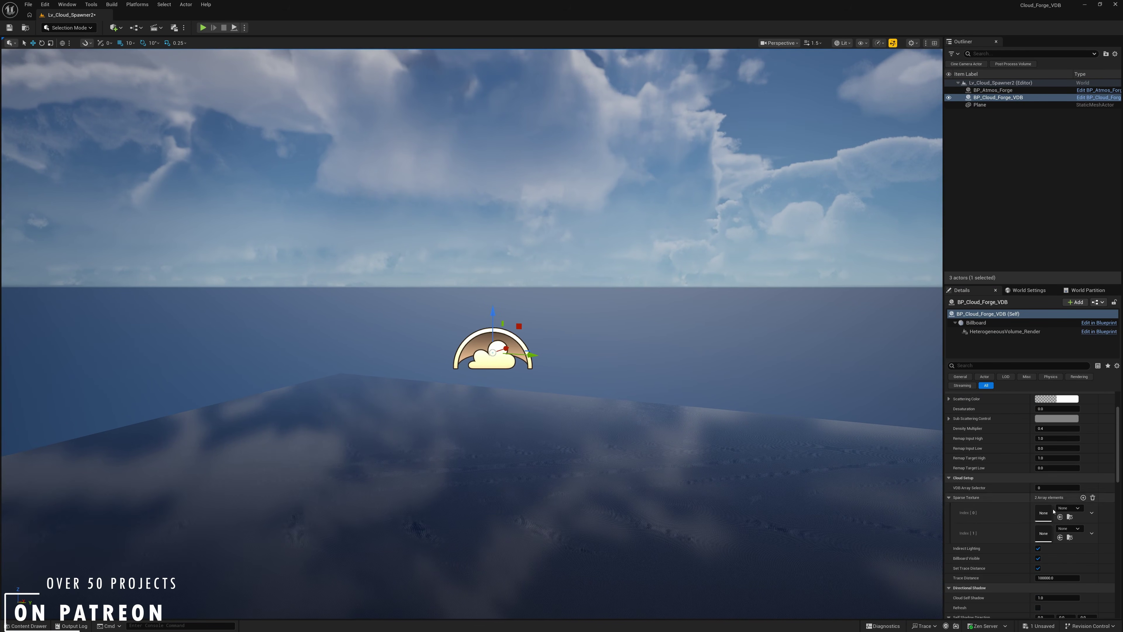
click(1068, 507)
click(1074, 457)
right_drag(682, 394, 747, 283)
key(g)
key(q)
key(w)
Try a Density Multiplier of 2 on the cloud, set it to 1, and slightly lower the Cloud Self Shadow
scroll(685, 350, down, 5)
scroll(817, 320, down, 3)
scroll(1055, 513, down, 1)
scroll(1039, 465, up, 1)
drag(1056, 429, 1088, 428)
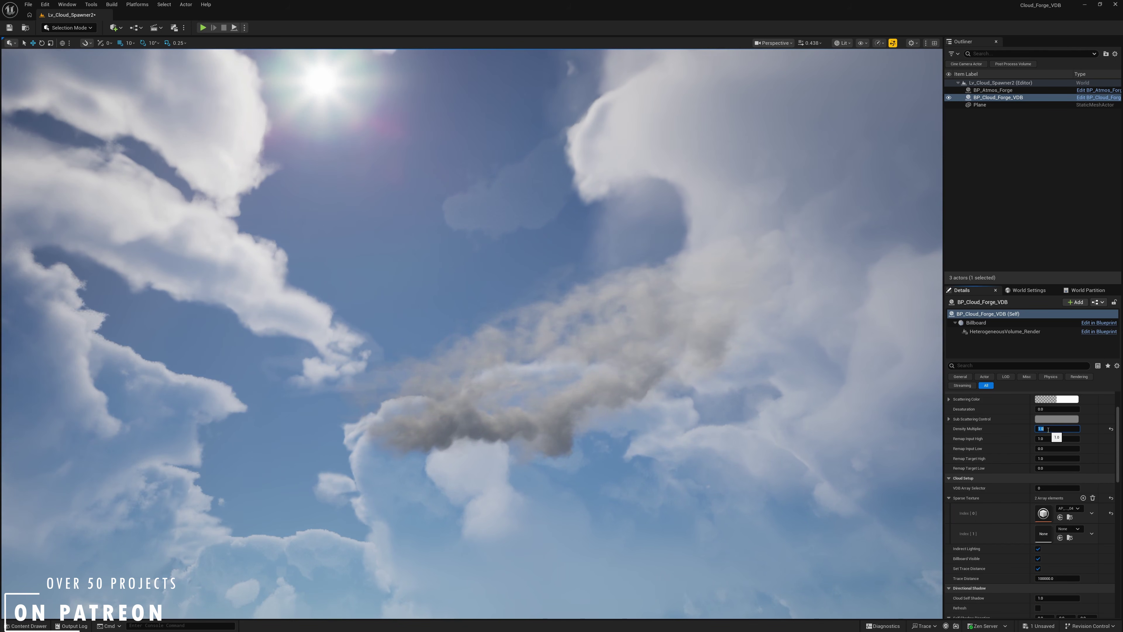
text(2)
key(Return)
text(1)
key(Return)
scroll(1079, 514, down, 2)
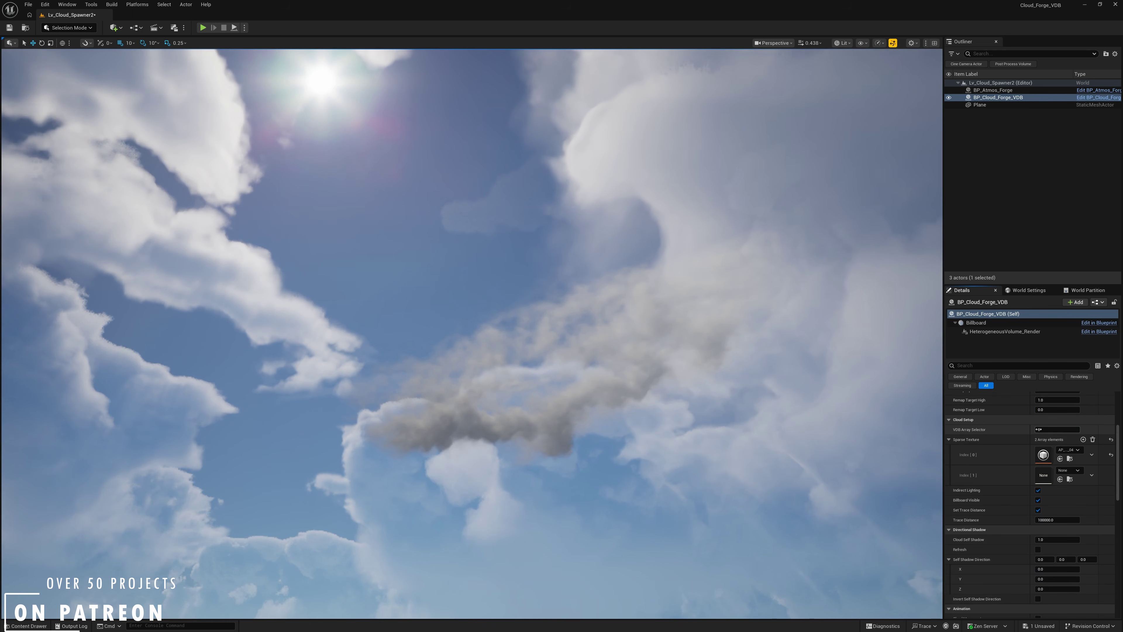
drag(1057, 542, 1053, 542)
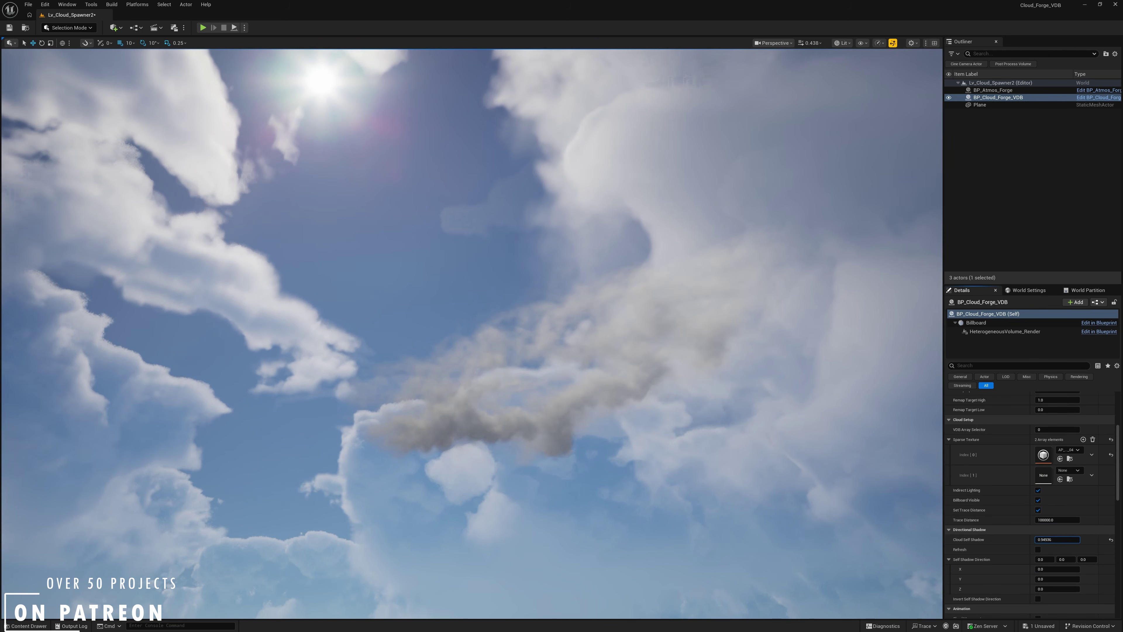
Fly around the placed VDB cloud to examine its shape and shading against the sky from several angles
right_drag(869, 495, 818, 524)
key(s)
scroll(869, 496, up, 6)
key(w)
key(d)
right_drag(575, 344, 442, 310)
key(a)
key(q)
key(e)
scroll(498, 334, down, 2)
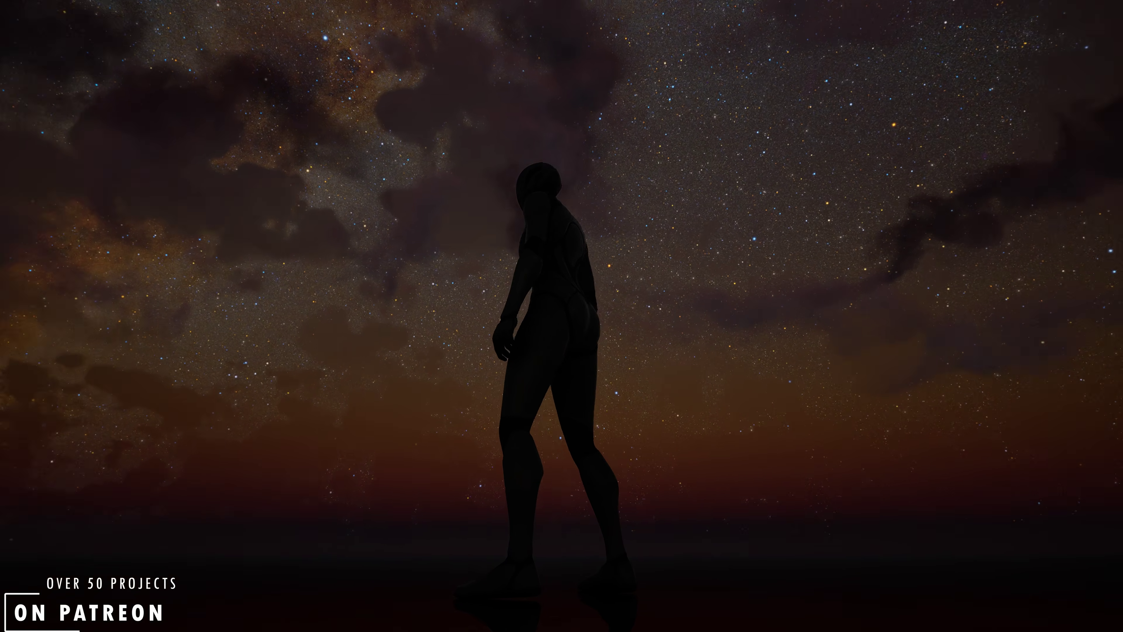